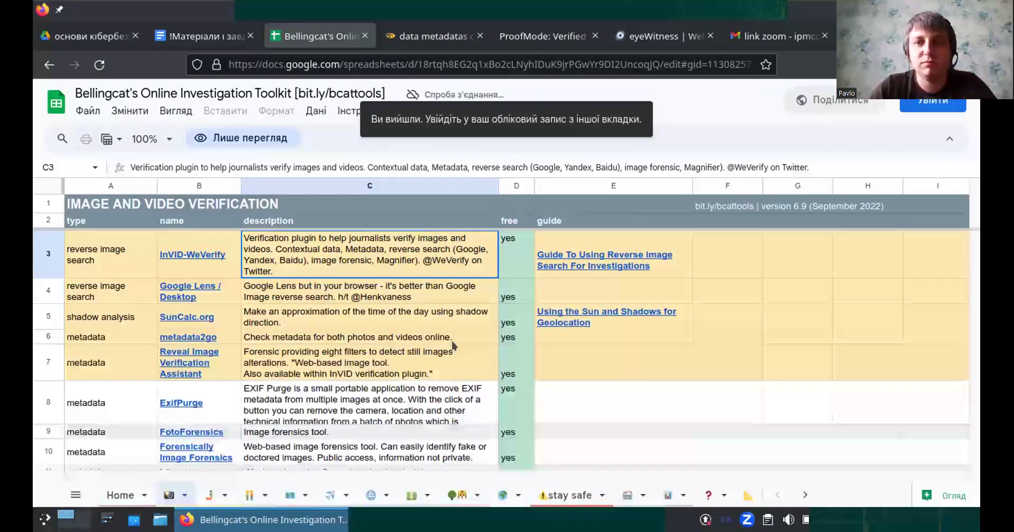
# Open the metadata2go website from its link in the toolkit's image and video verification list
pyautogui.click(296, 357)
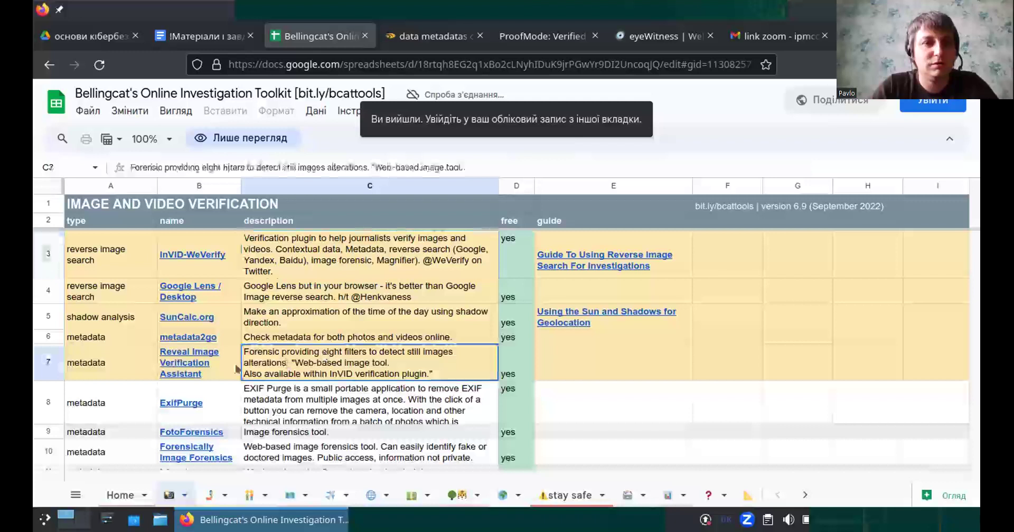
pyautogui.click(232, 367)
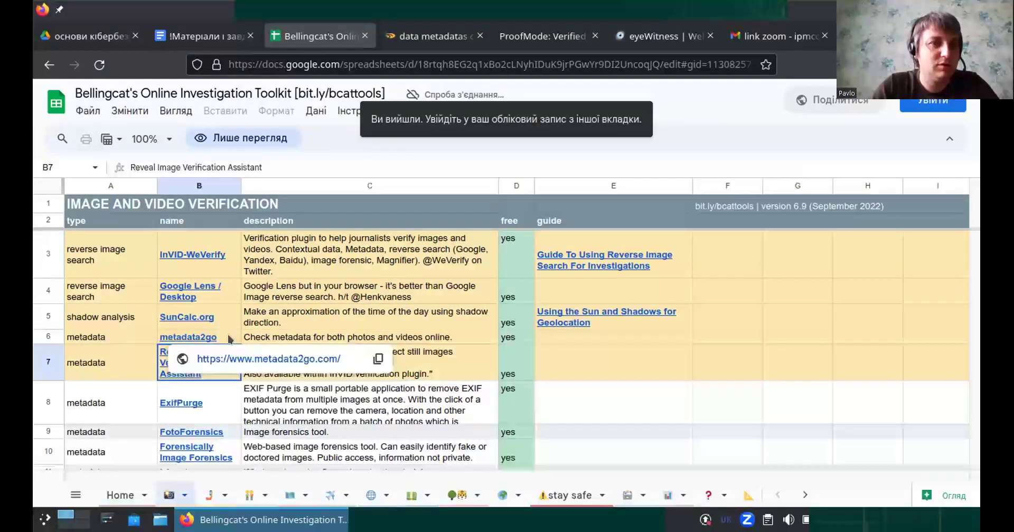
pyautogui.click(229, 339)
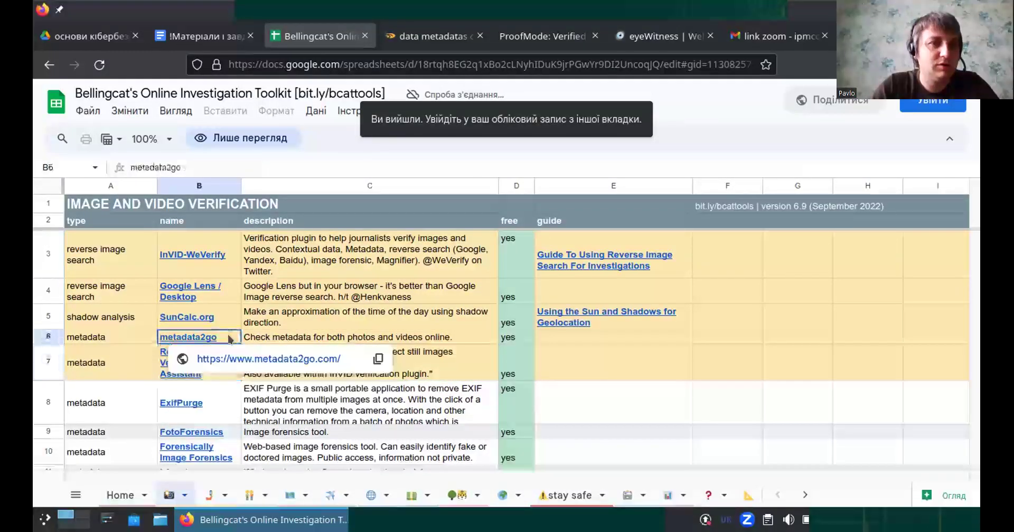
pyautogui.click(215, 360)
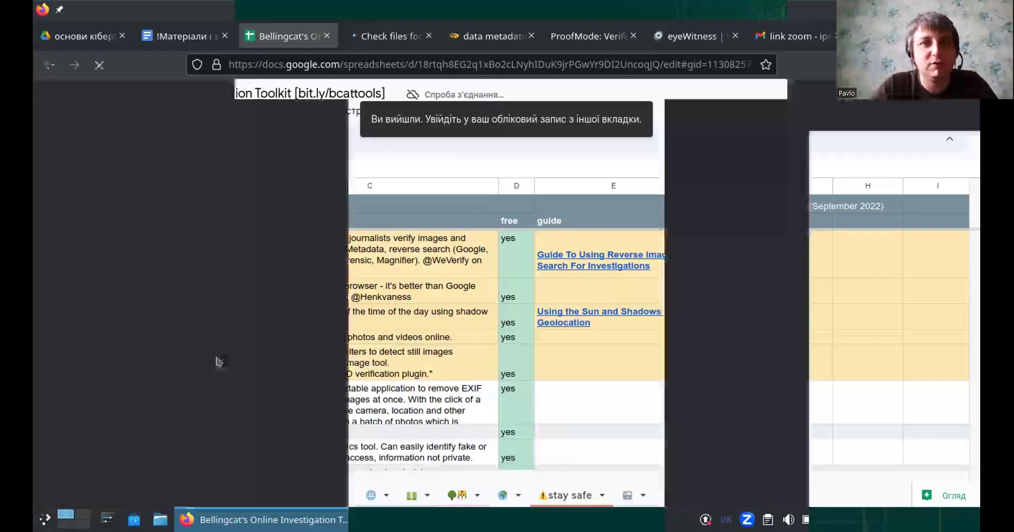
# Go to the site's View Metadata tool and upload Reconyx_HC500_Hyperfire.jpg from the samples folder
pyautogui.scroll(-3, 376, 312)
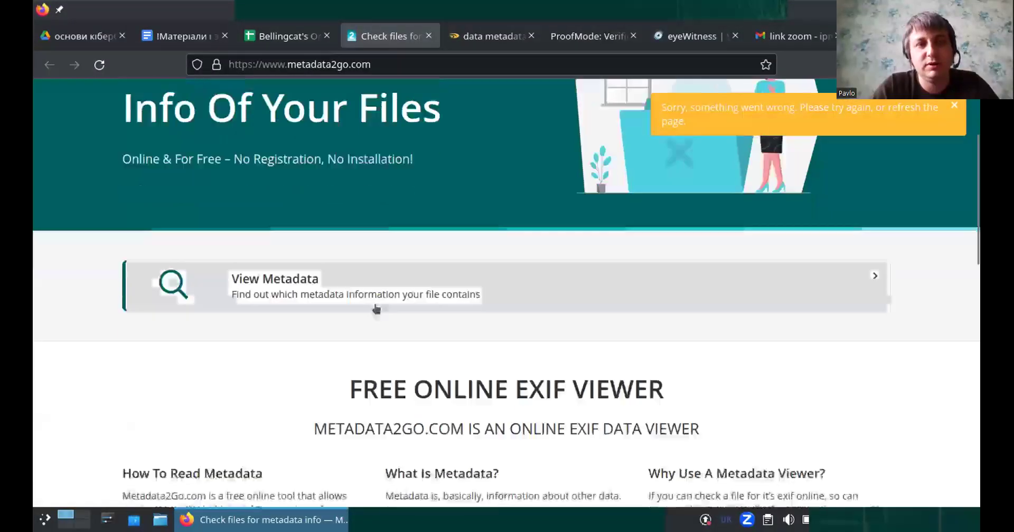
pyautogui.scroll(-2, 324, 389)
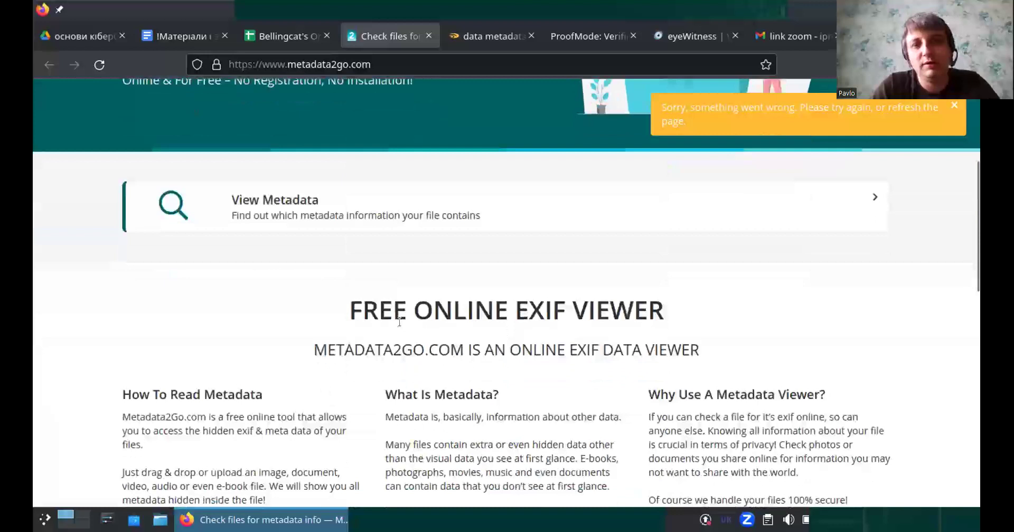
pyautogui.scroll(2, 493, 285)
pyautogui.click(635, 280)
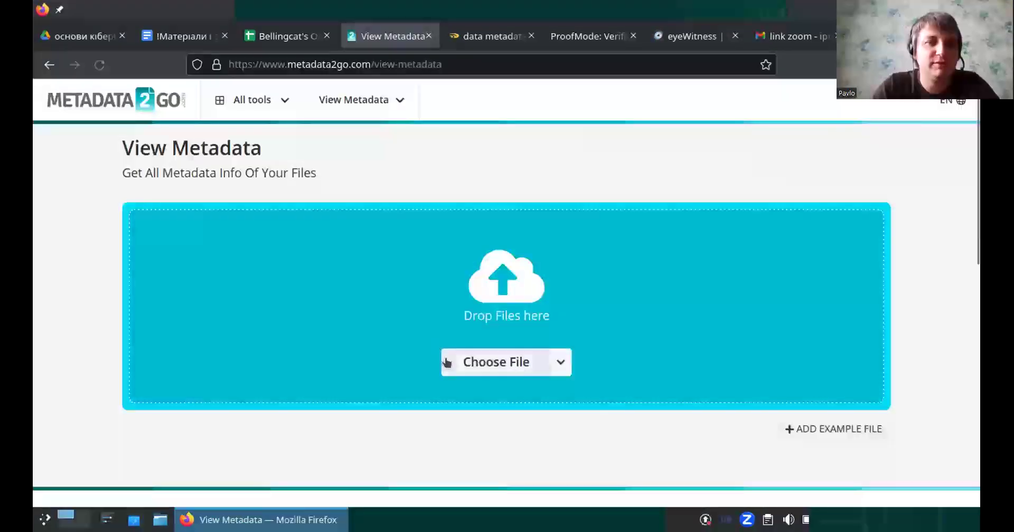
pyautogui.click(446, 362)
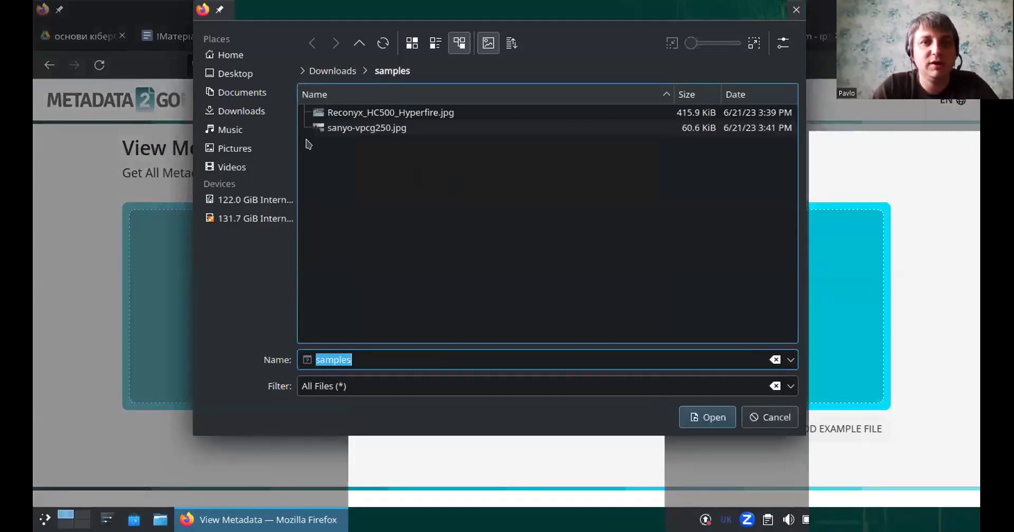
pyautogui.doubleClick(404, 114)
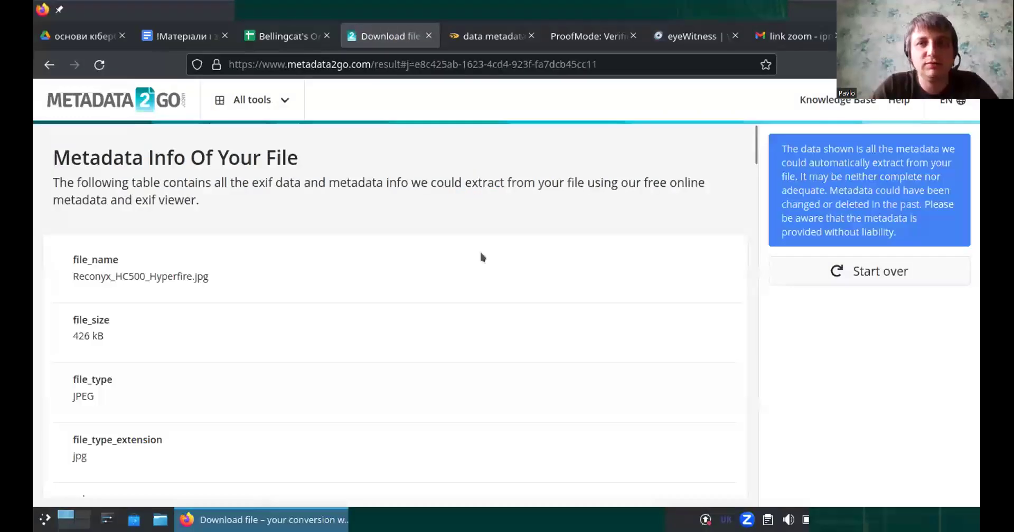
# Examine the photo's basic file details and its x and y resolution in the extracted metadata
pyautogui.scroll(-2, 201, 304)
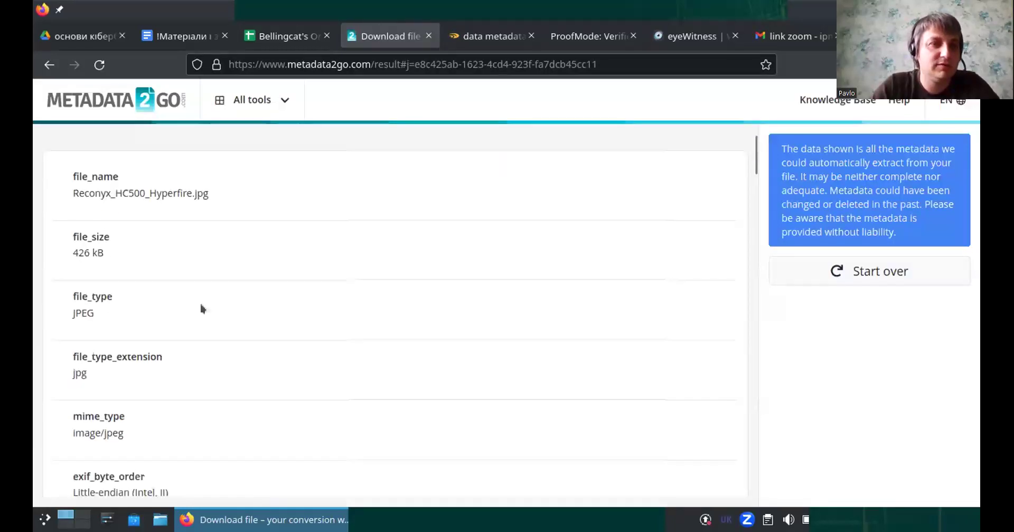
pyautogui.scroll(2, 112, 251)
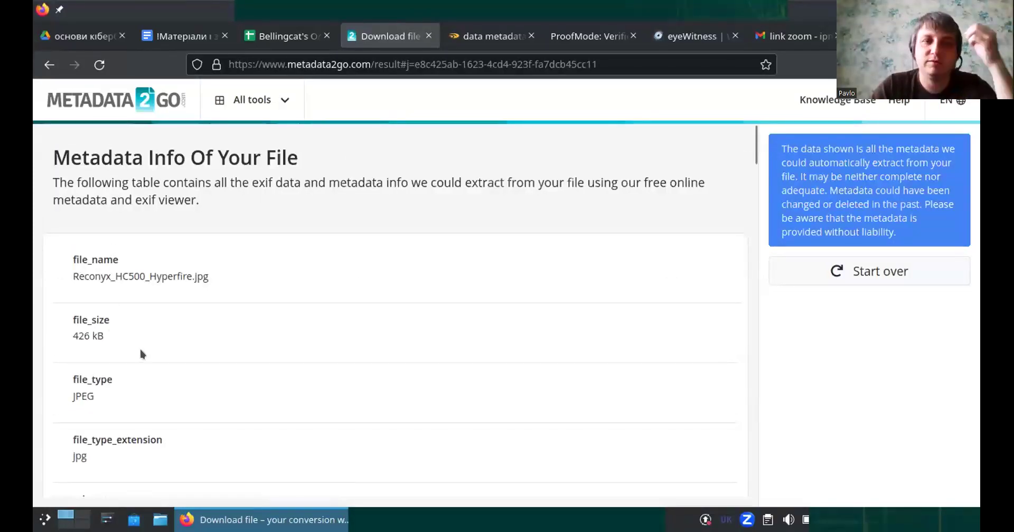
pyautogui.scroll(-3, 139, 347)
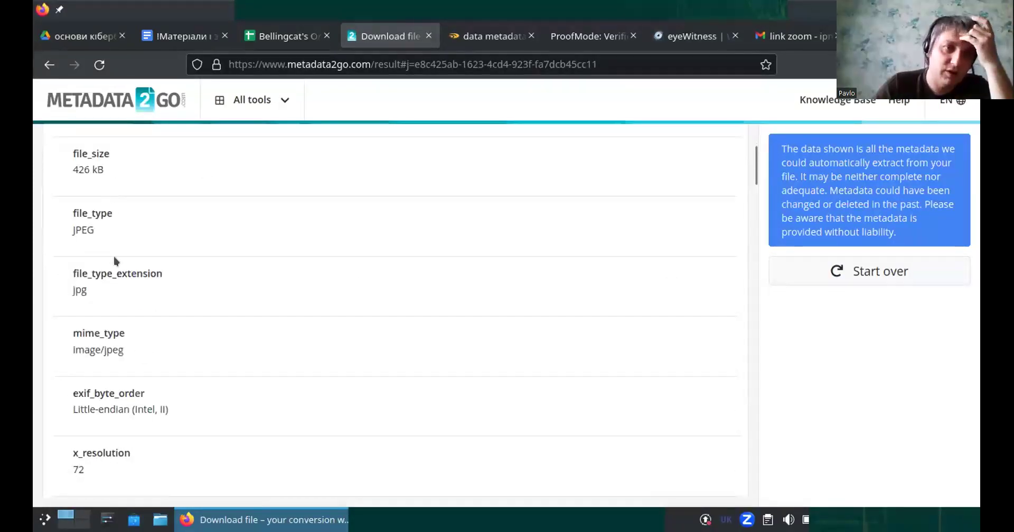
pyautogui.scroll(-3, 113, 300)
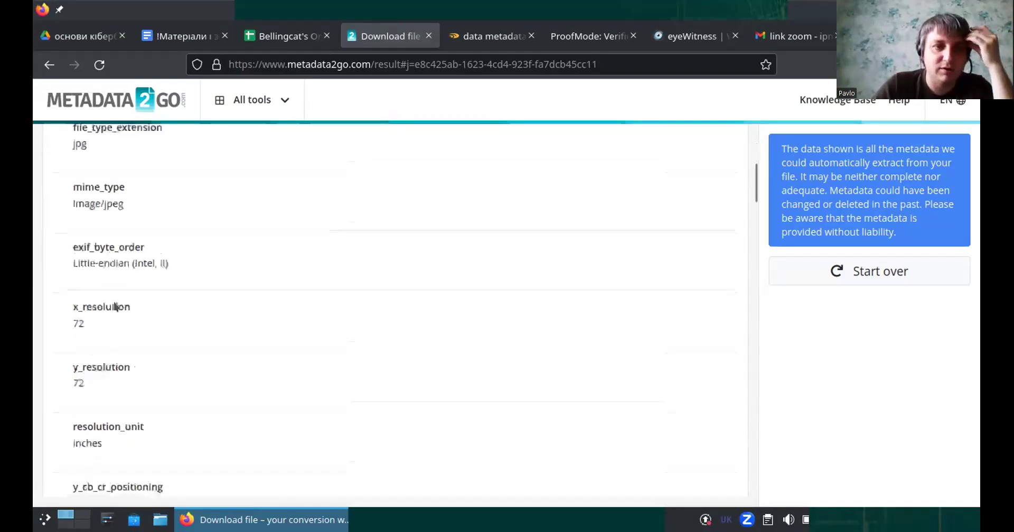
pyautogui.doubleClick(81, 304)
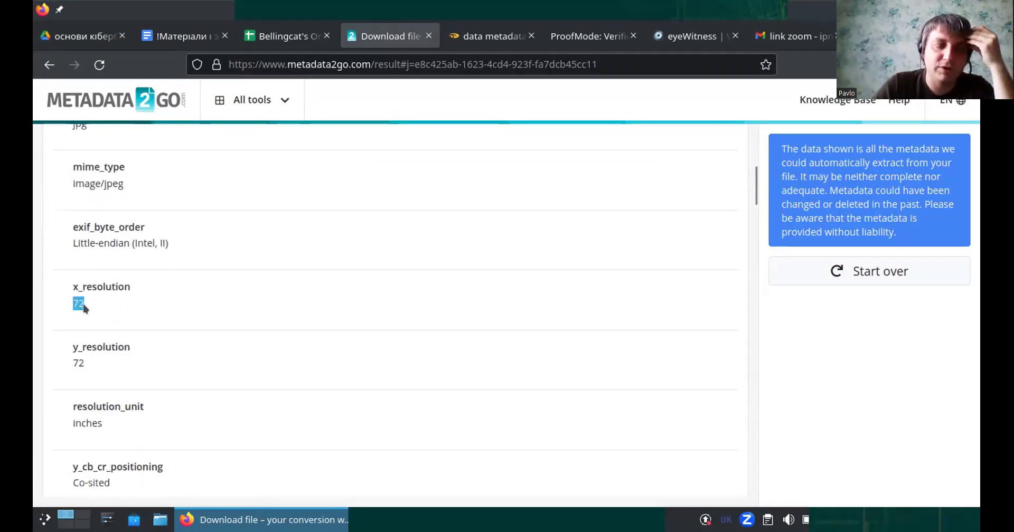
pyautogui.doubleClick(115, 354)
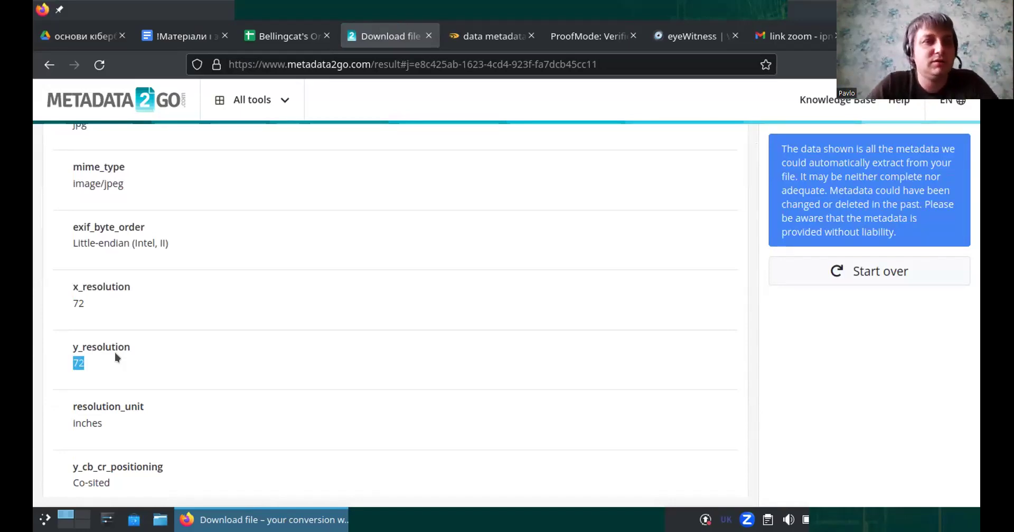
pyautogui.click(100, 303)
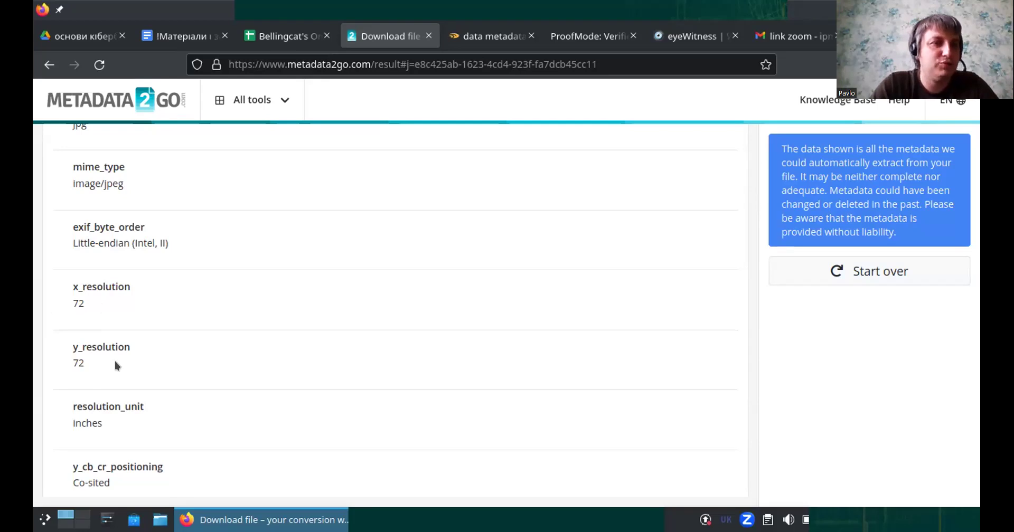
# Review the photo's EXIF version, color space, image dimensions, ISO and exposure time entries
pyautogui.scroll(-3, 121, 370)
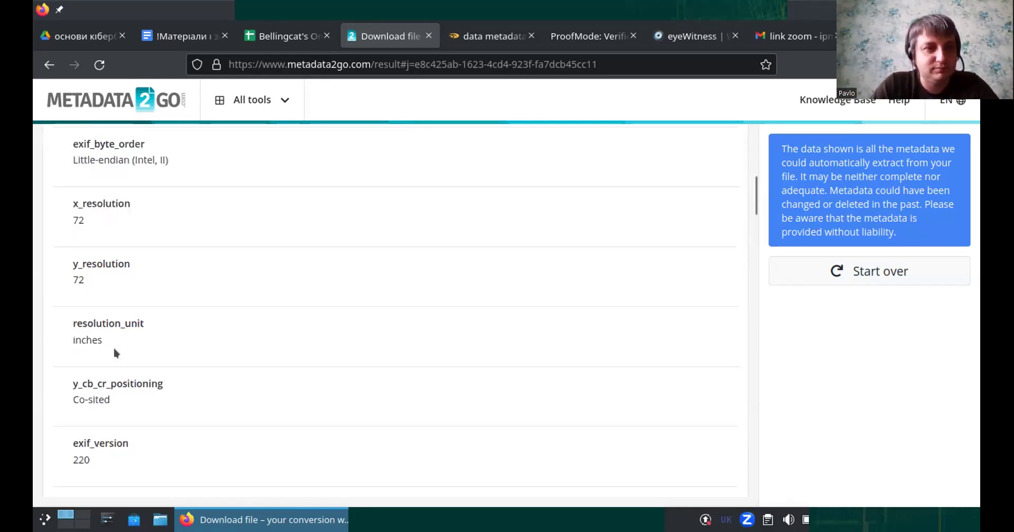
pyautogui.scroll(-6, 114, 353)
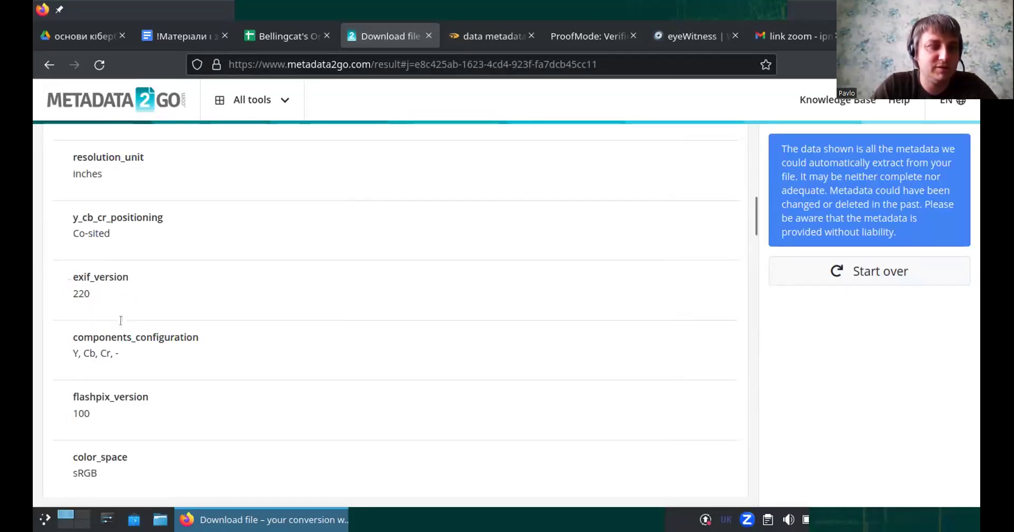
pyautogui.scroll(-6, 139, 365)
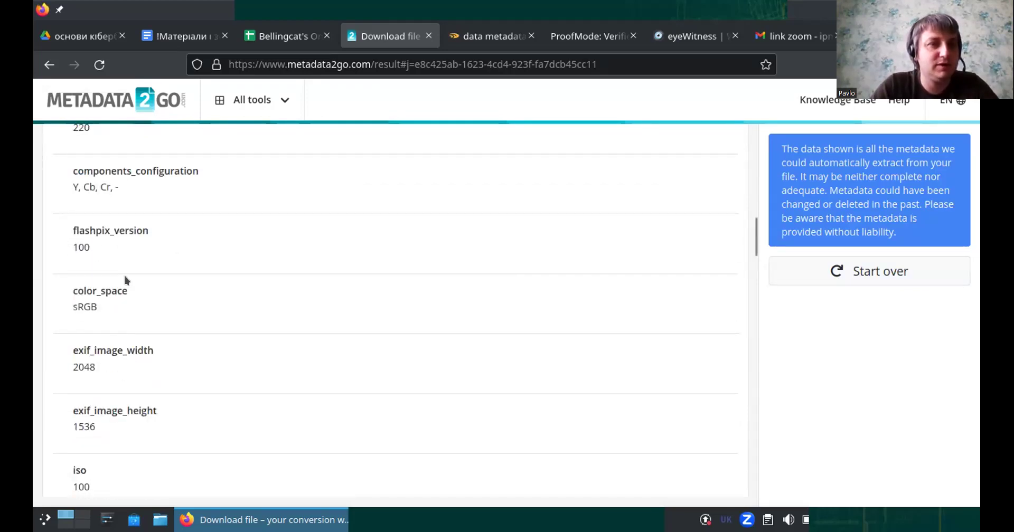
pyautogui.scroll(-6, 105, 317)
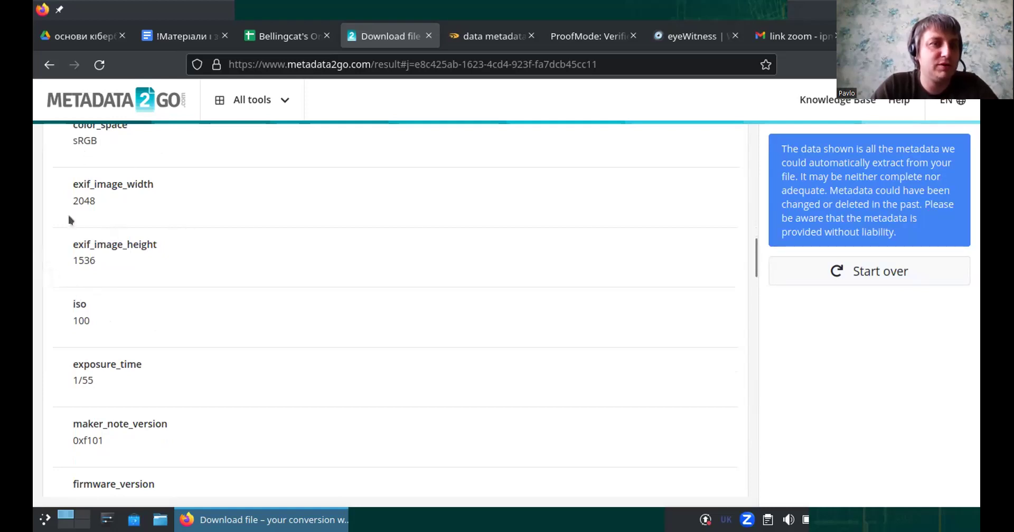
pyautogui.scroll(-3, 136, 321)
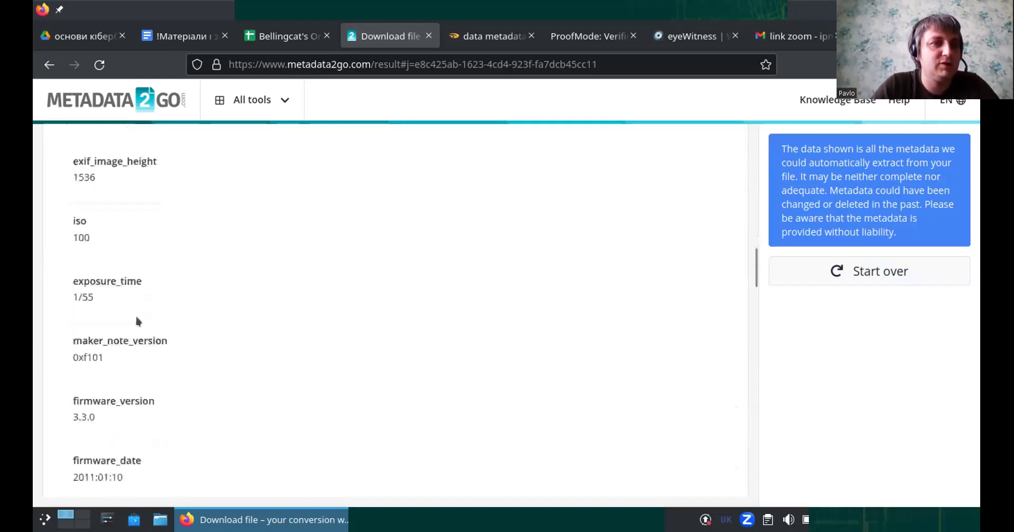
pyautogui.doubleClick(93, 233)
pyautogui.click(122, 228)
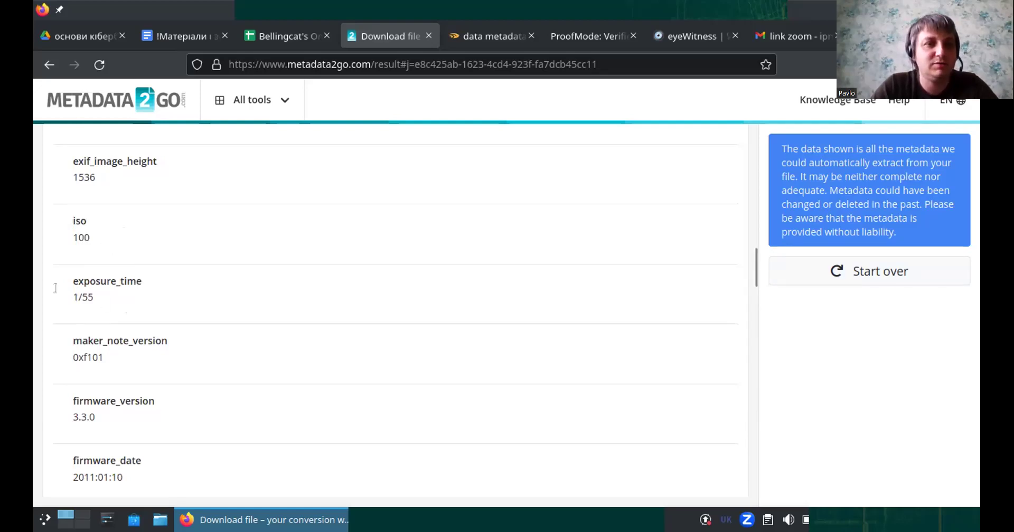
# Read the remaining metadata, from firmware, capture date, moon phase and temperature to the raw header, and return to the beginning of the results
pyautogui.scroll(-5, 113, 303)
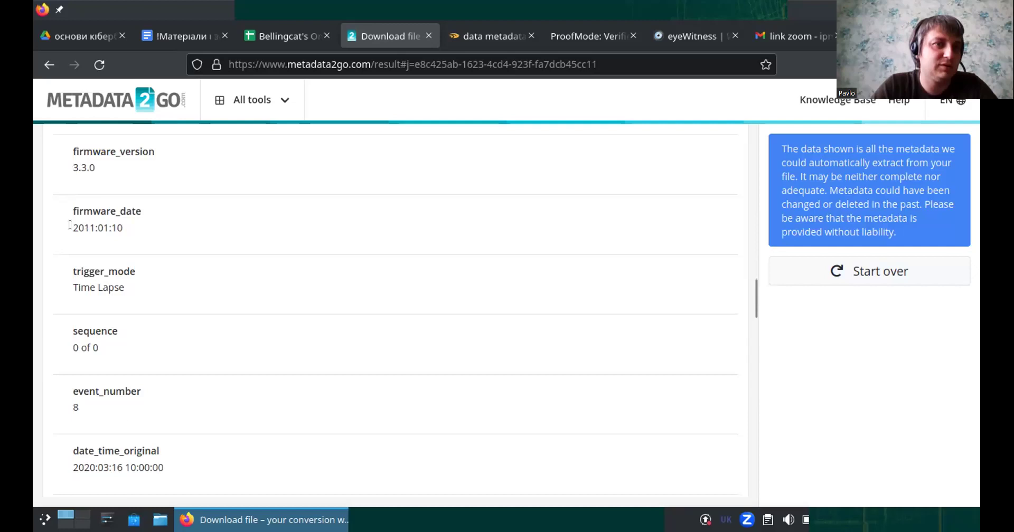
pyautogui.scroll(-3, 150, 314)
pyautogui.scroll(-3, 150, 316)
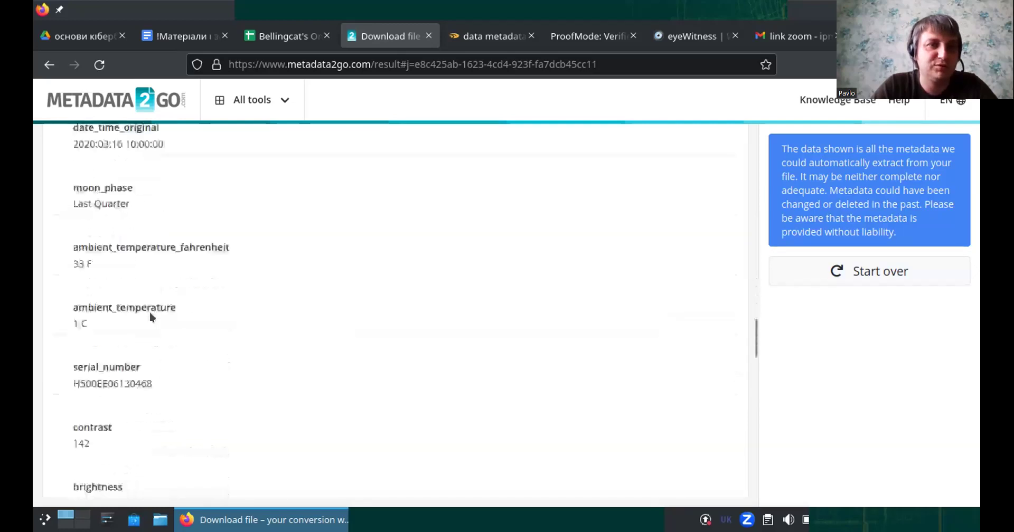
pyautogui.scroll(1, 150, 316)
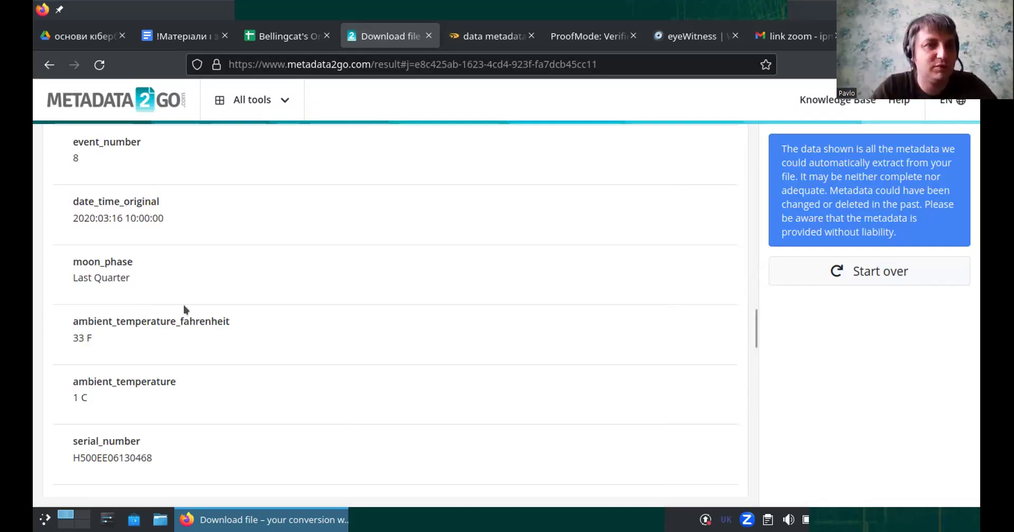
pyautogui.scroll(-6, 185, 309)
pyautogui.scroll(-6, 185, 309)
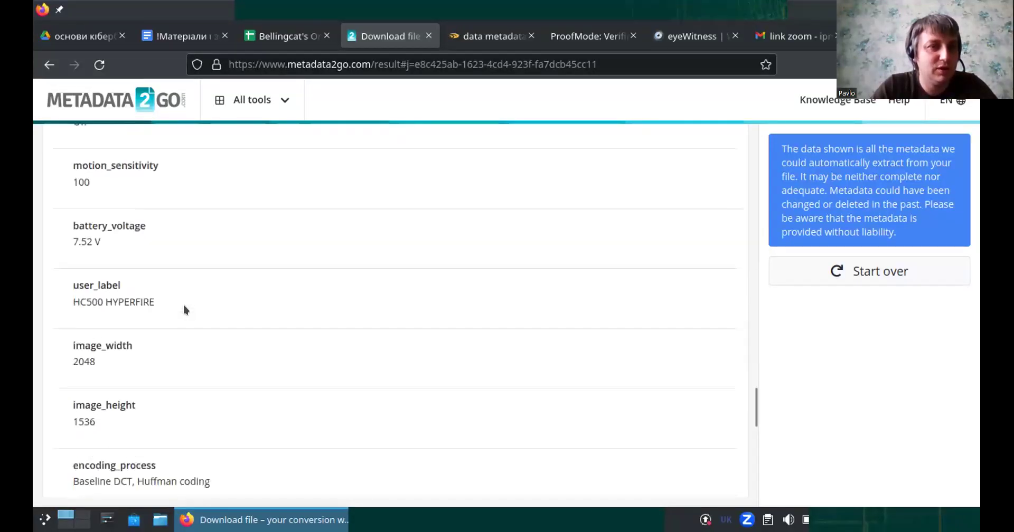
pyautogui.scroll(-2, 185, 310)
pyautogui.scroll(-2, 184, 309)
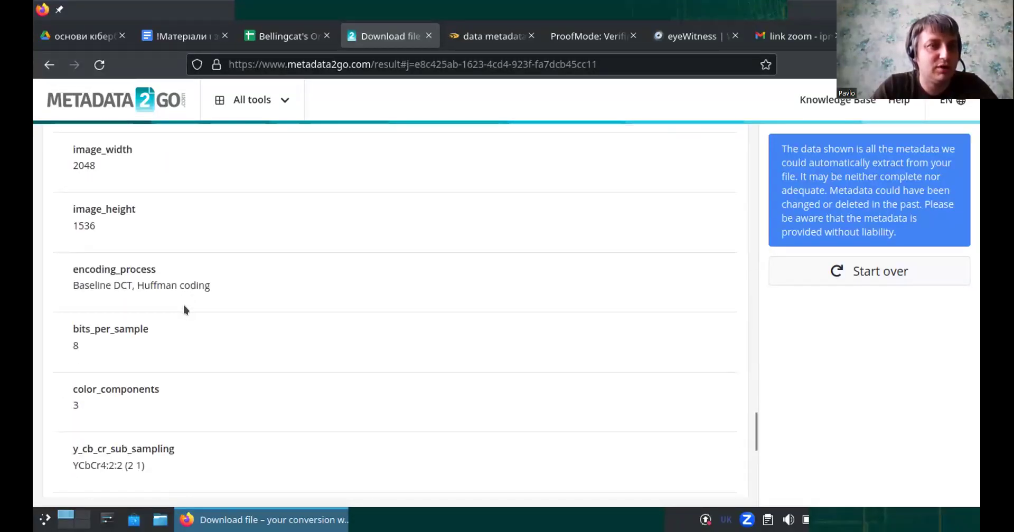
pyautogui.scroll(-6, 184, 310)
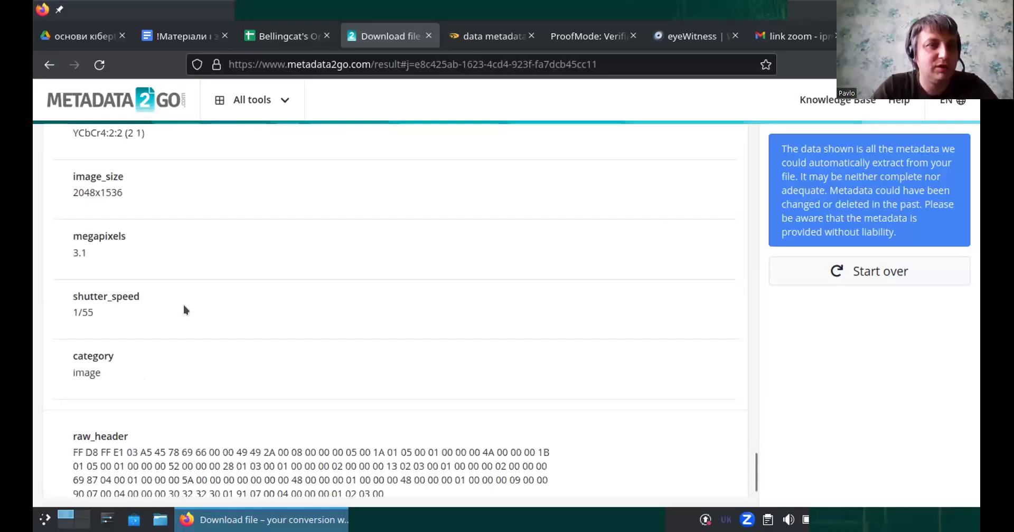
pyautogui.scroll(-1, 185, 310)
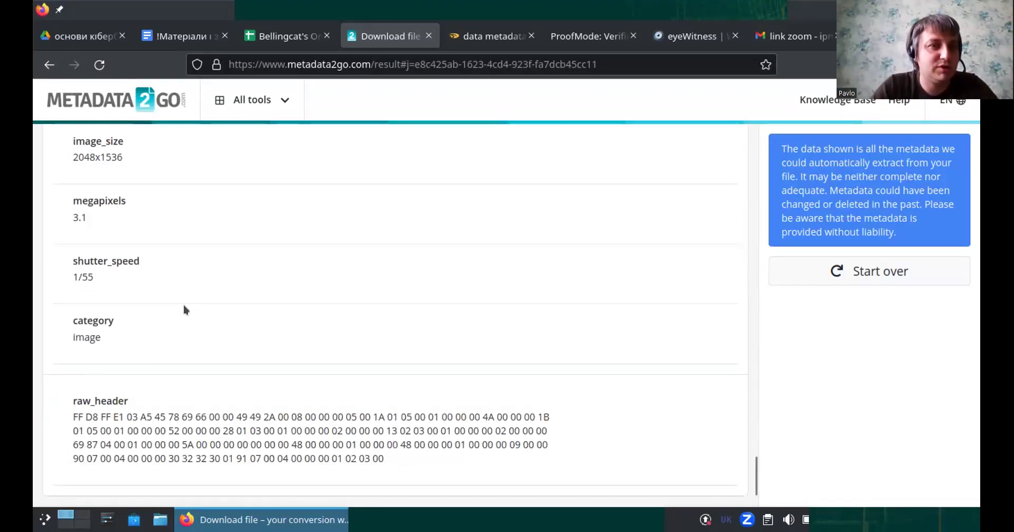
pyautogui.scroll(10, 184, 310)
pyautogui.scroll(15, 184, 310)
pyautogui.scroll(-8, 184, 310)
pyautogui.scroll(8, 184, 310)
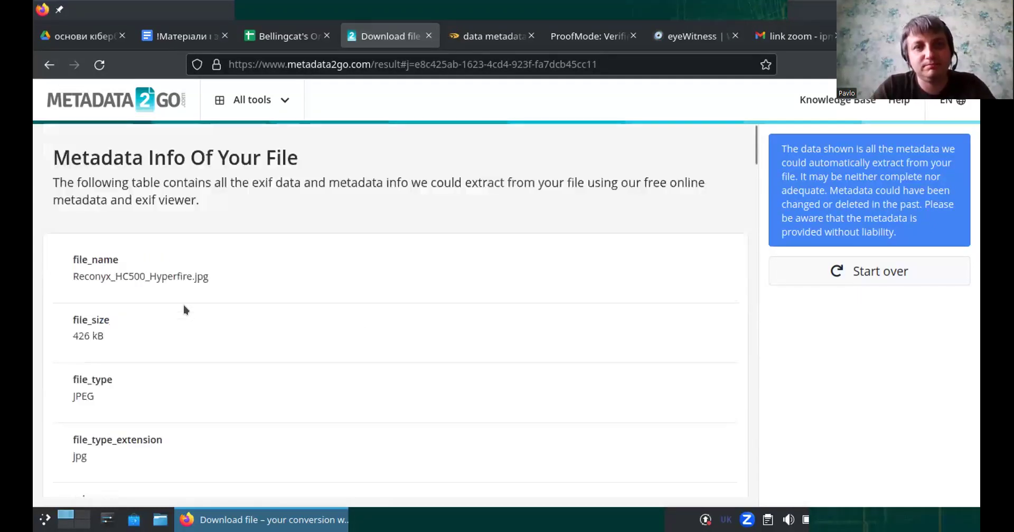
# Switch to an empty desktop and launch GIMP
pyautogui.hotkey('alt', 'F4')
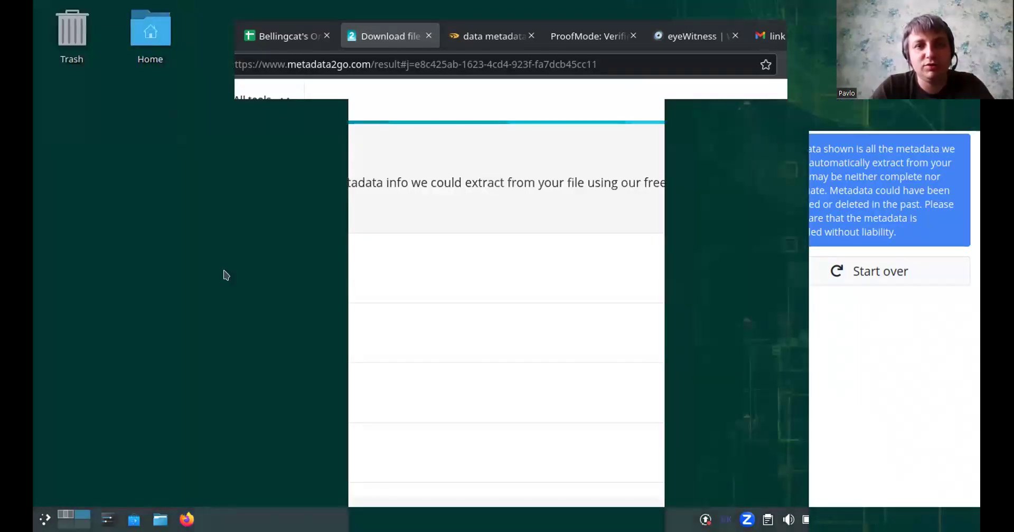
pyautogui.press('super')
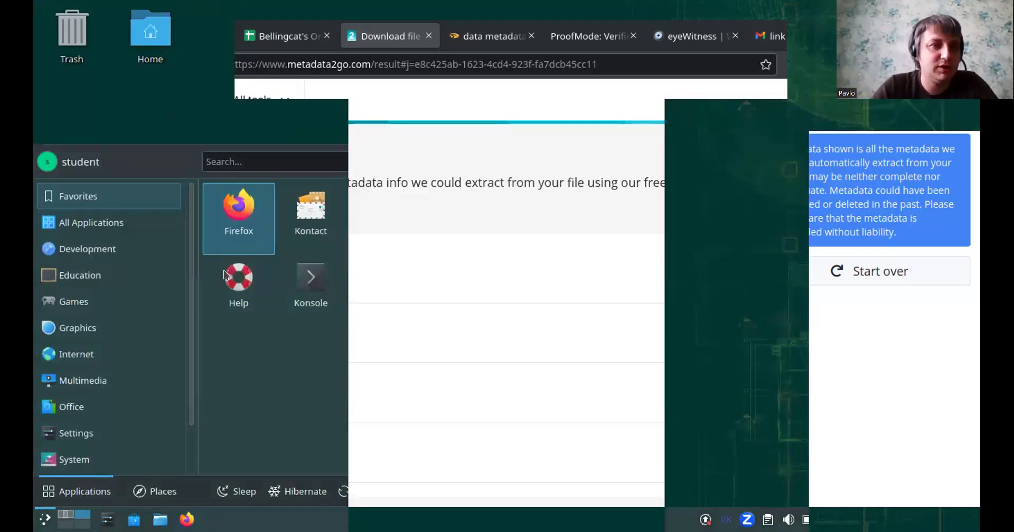
pyautogui.write('gim')
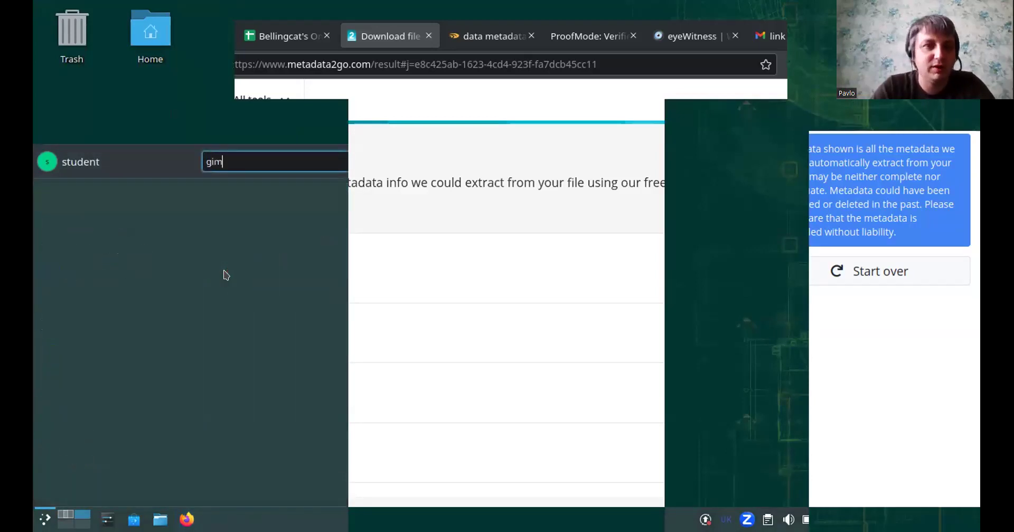
pyautogui.press('Return')
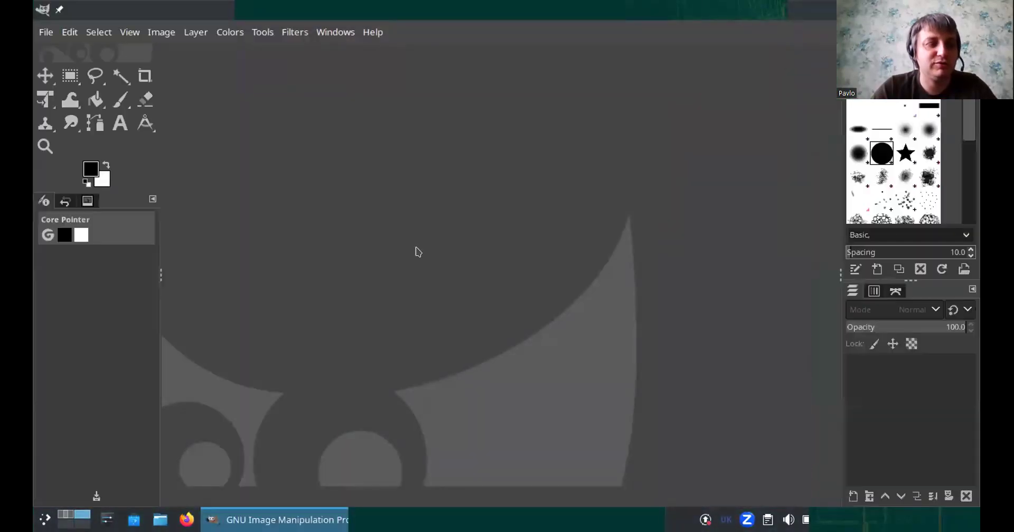
# Open sanyo-vpcg250.jpg from the samples folder inside Downloads
pyautogui.click(47, 33)
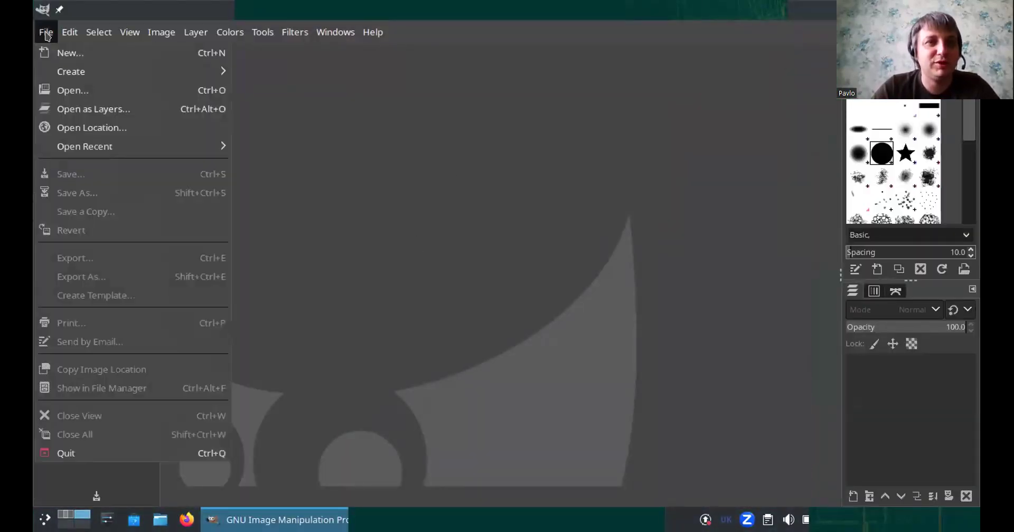
pyautogui.click(95, 91)
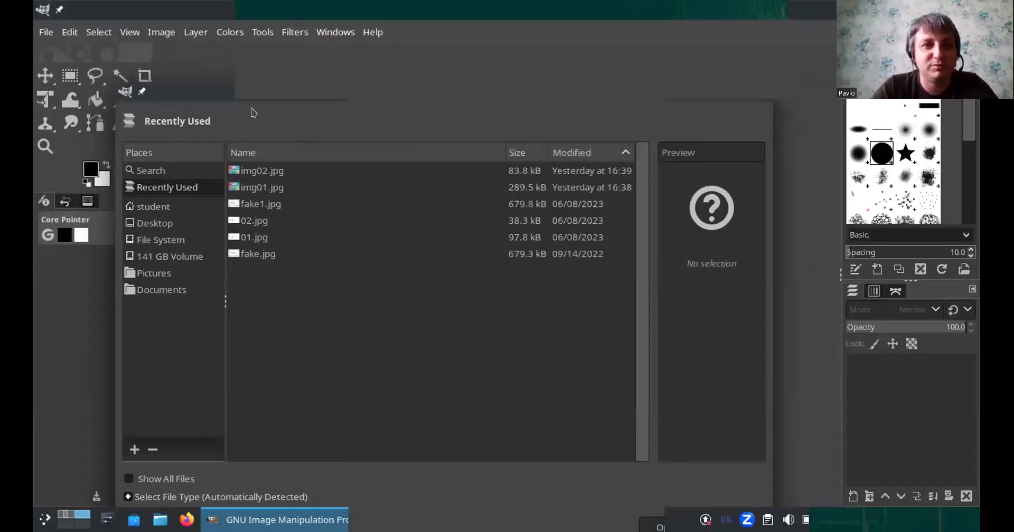
pyautogui.click(169, 212)
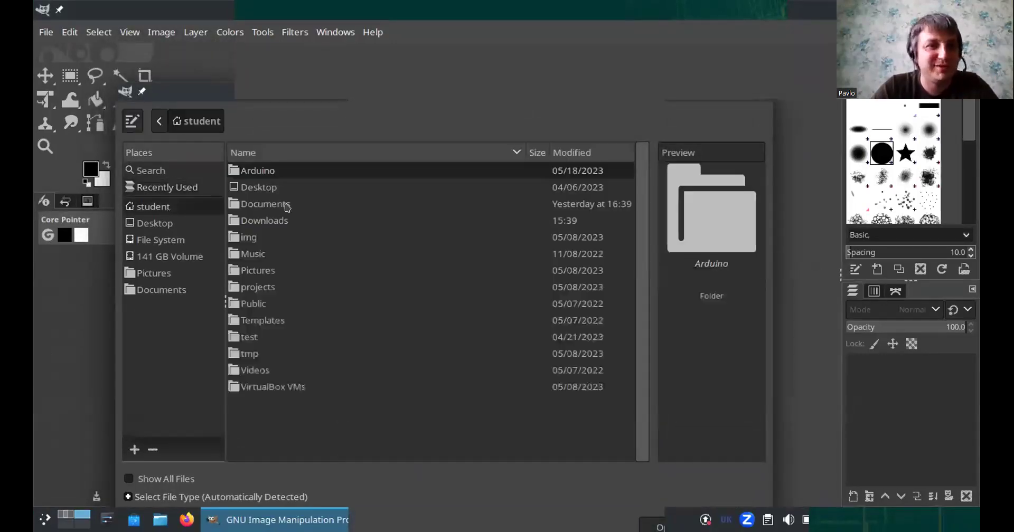
pyautogui.doubleClick(283, 222)
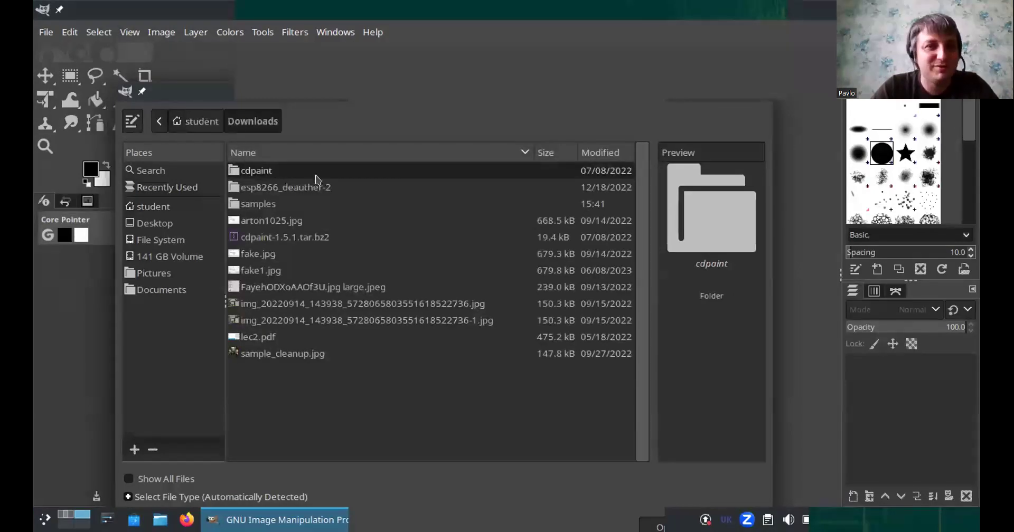
pyautogui.doubleClick(317, 206)
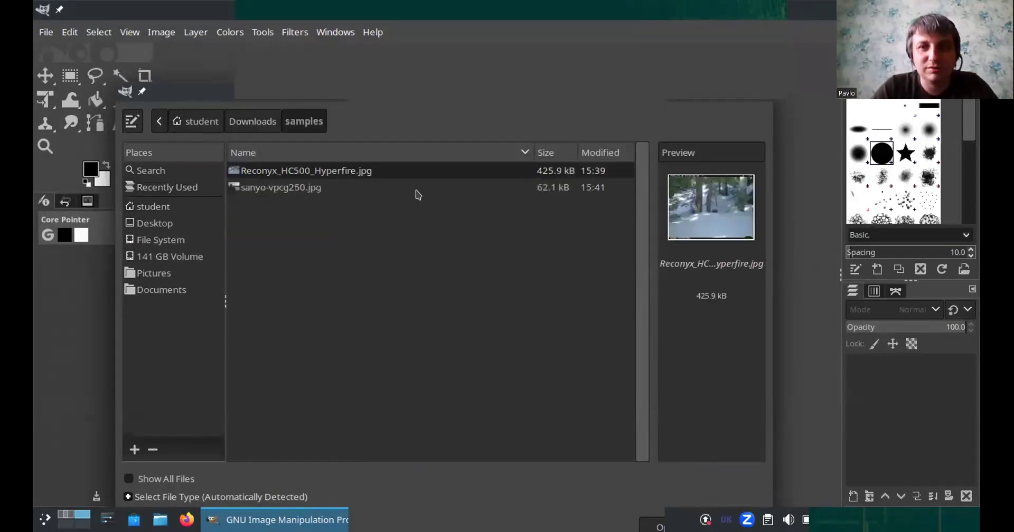
pyautogui.click(396, 187)
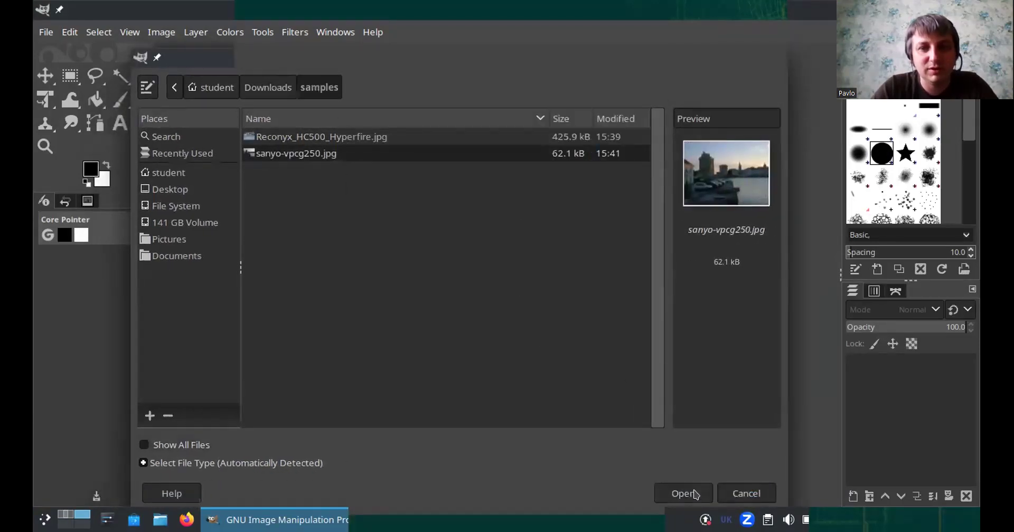
pyautogui.click(681, 494)
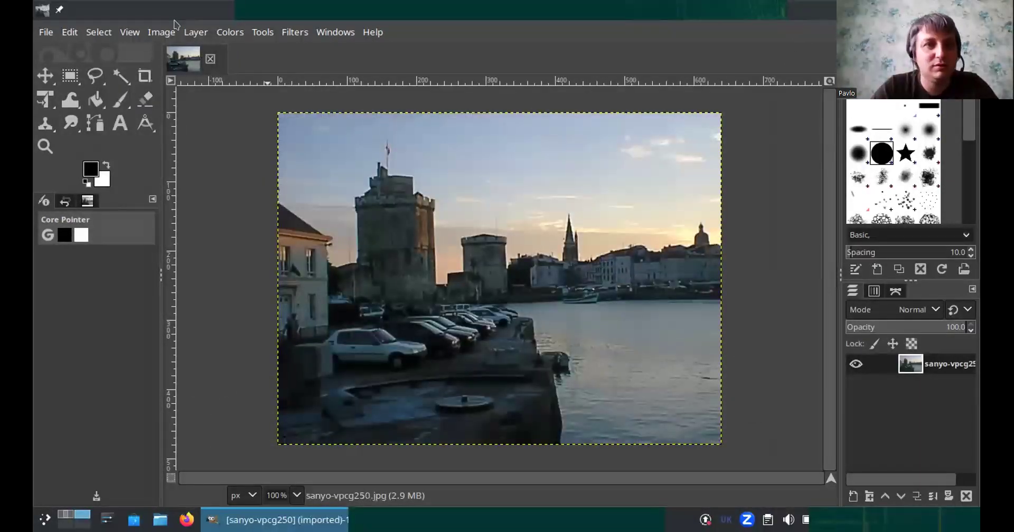
# View the photo's metadata, read through its Exif tags, and close the metadata viewer
pyautogui.click(167, 31)
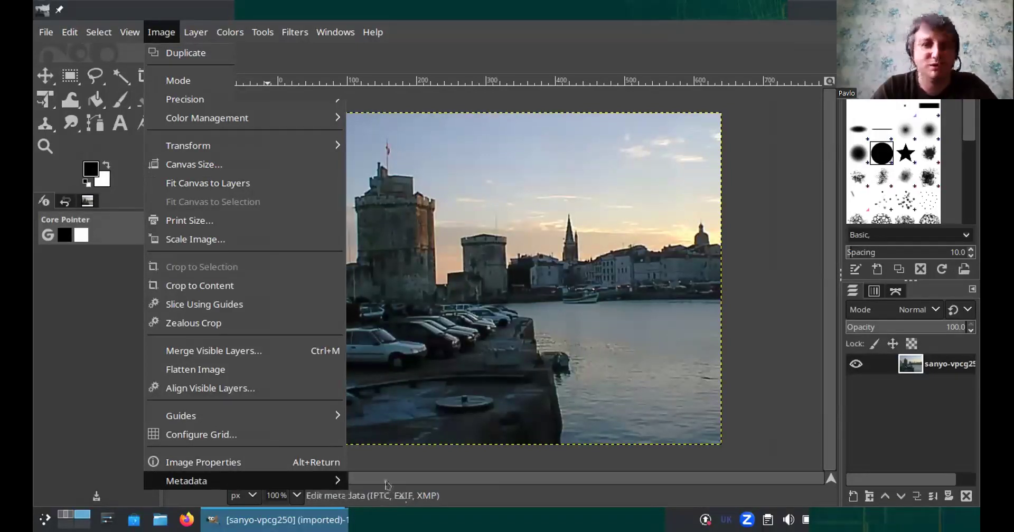
pyautogui.click(391, 499)
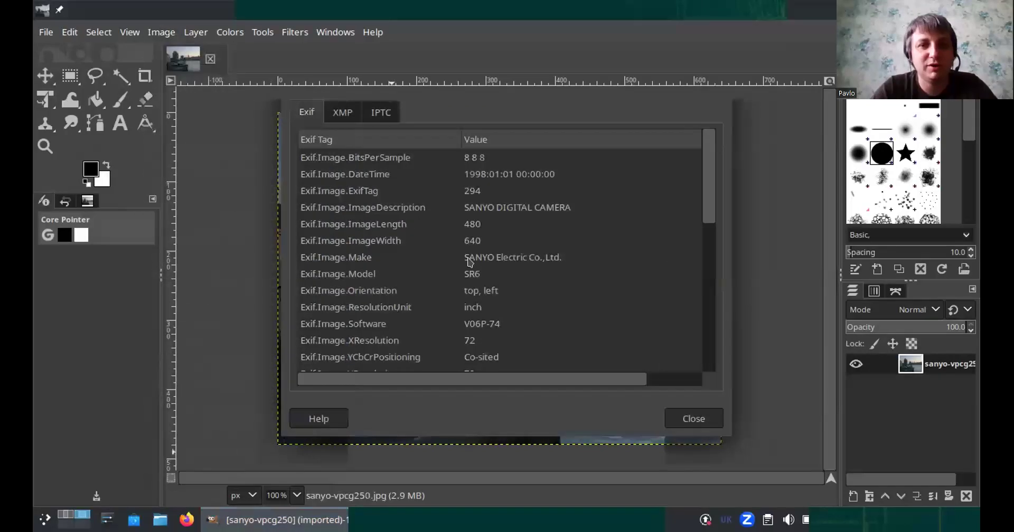
pyautogui.scroll(-10, 469, 262)
pyautogui.scroll(10, 470, 262)
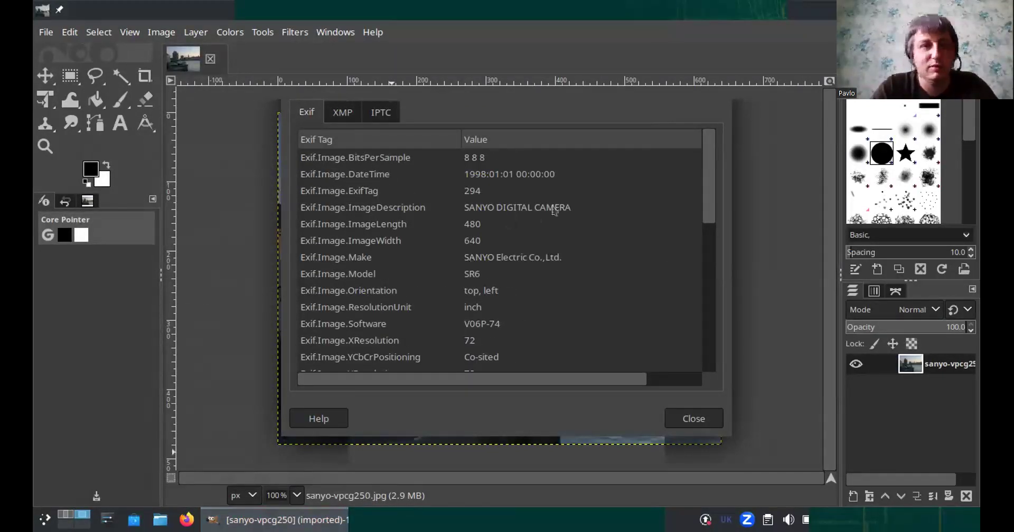
pyautogui.scroll(-5, 525, 299)
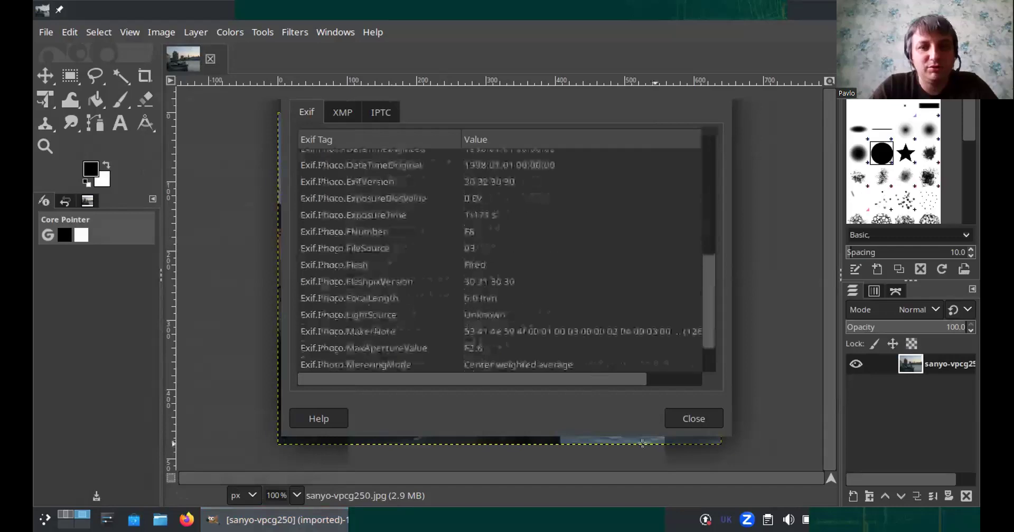
pyautogui.click(696, 418)
# Start editing the photo's metadata and look through the Description, IPTC, IPTC Extension, Categories, GPS and DICOM fields
pyautogui.click(159, 32)
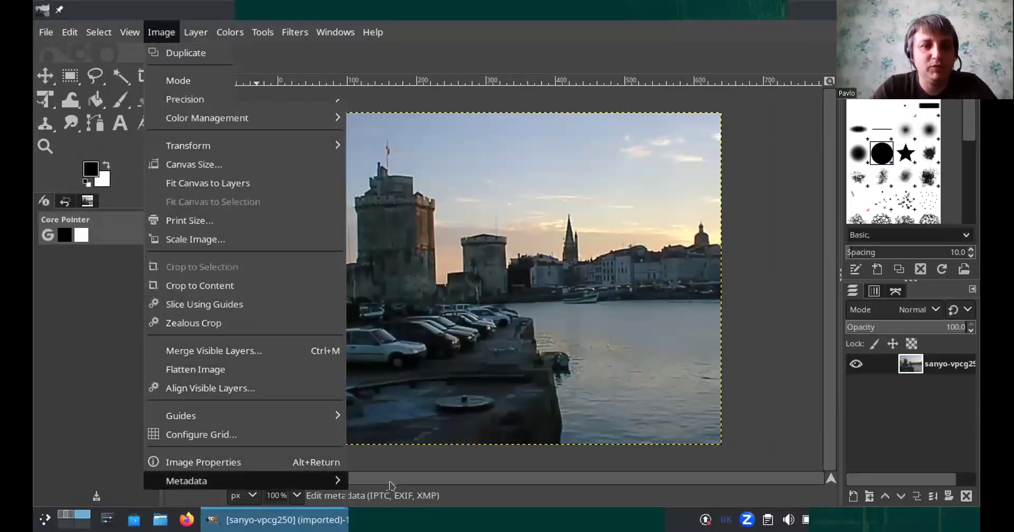
pyautogui.click(426, 486)
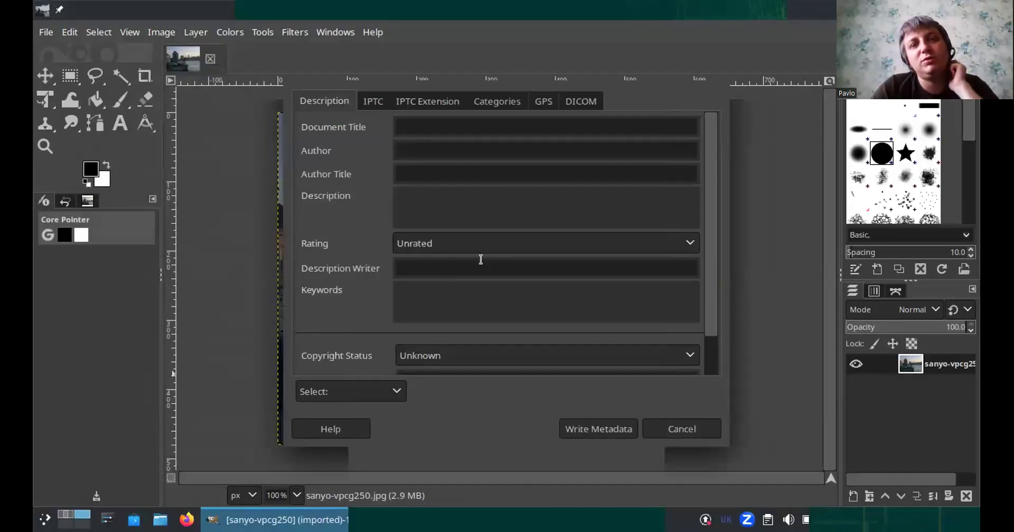
pyautogui.scroll(-2, 433, 213)
pyautogui.scroll(2, 433, 212)
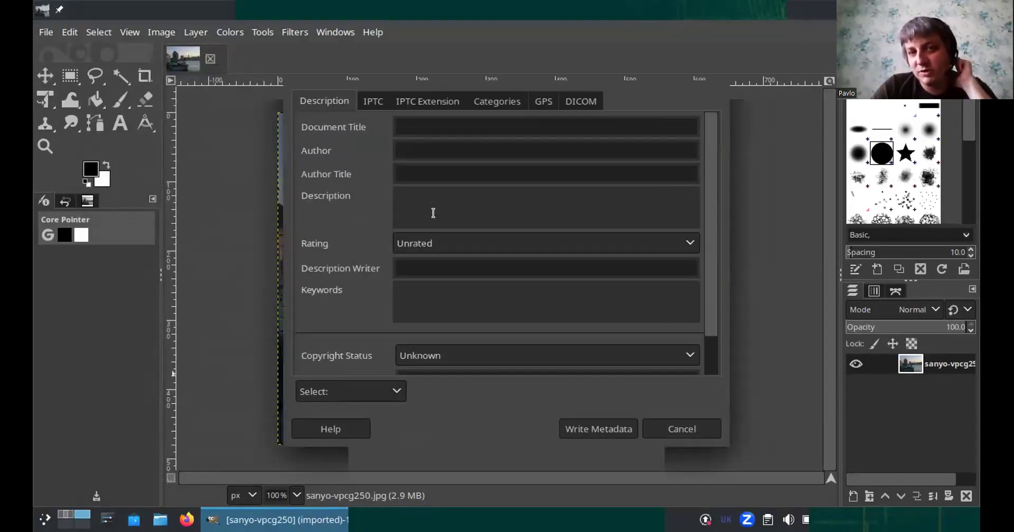
pyautogui.click(373, 101)
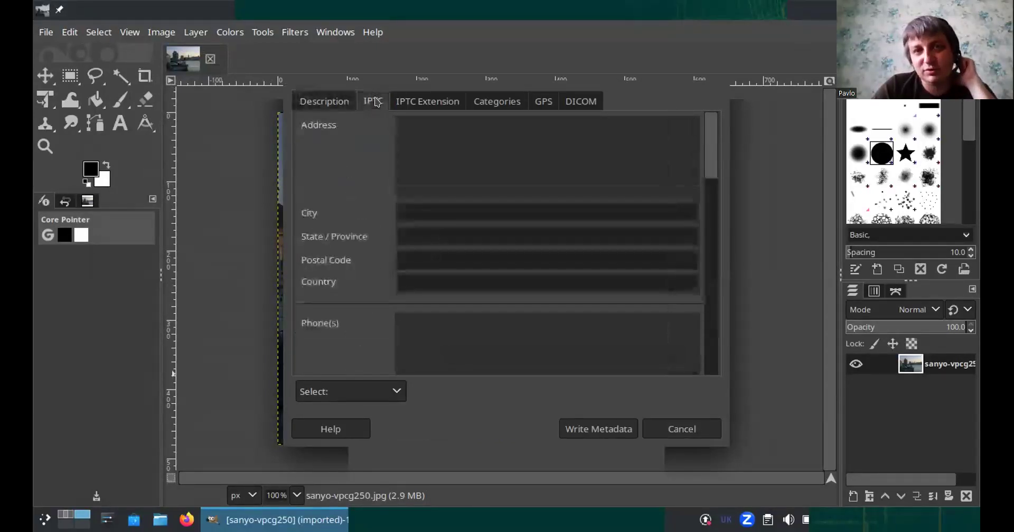
pyautogui.click(429, 101)
pyautogui.click(492, 102)
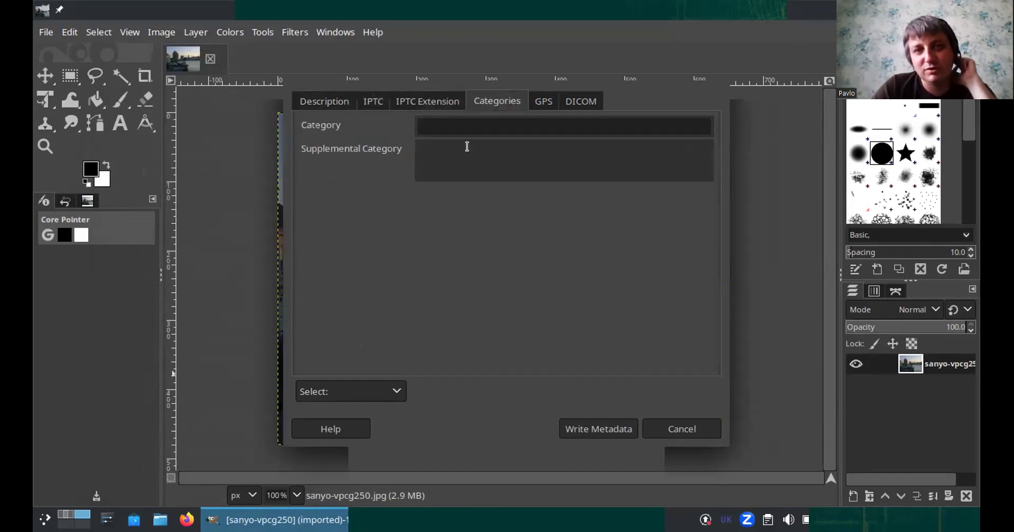
pyautogui.click(535, 101)
pyautogui.click(581, 101)
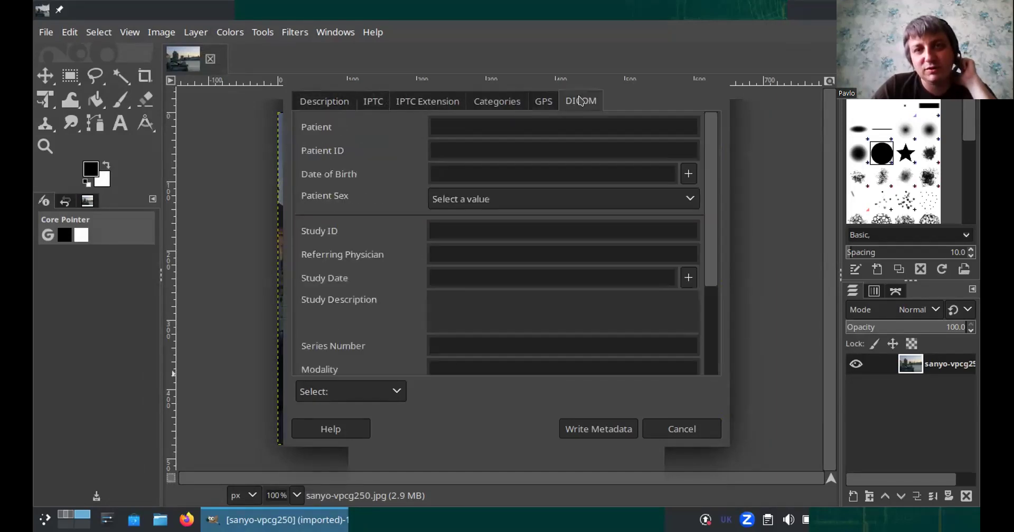
pyautogui.scroll(3, 436, 232)
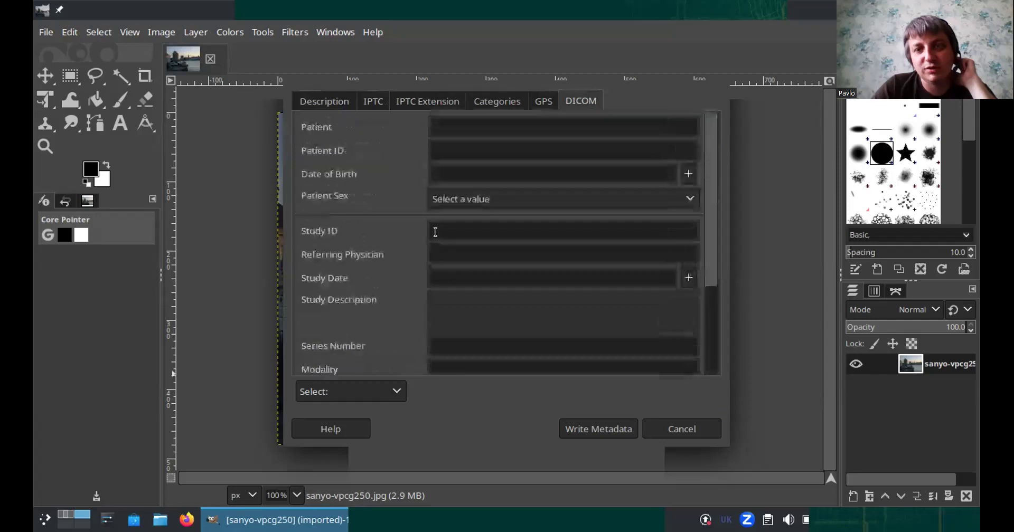
# Revisit the GPS and Description fields down to the copyright entries, and leave the metadata editor without writing changes
pyautogui.click(515, 102)
pyautogui.click(541, 101)
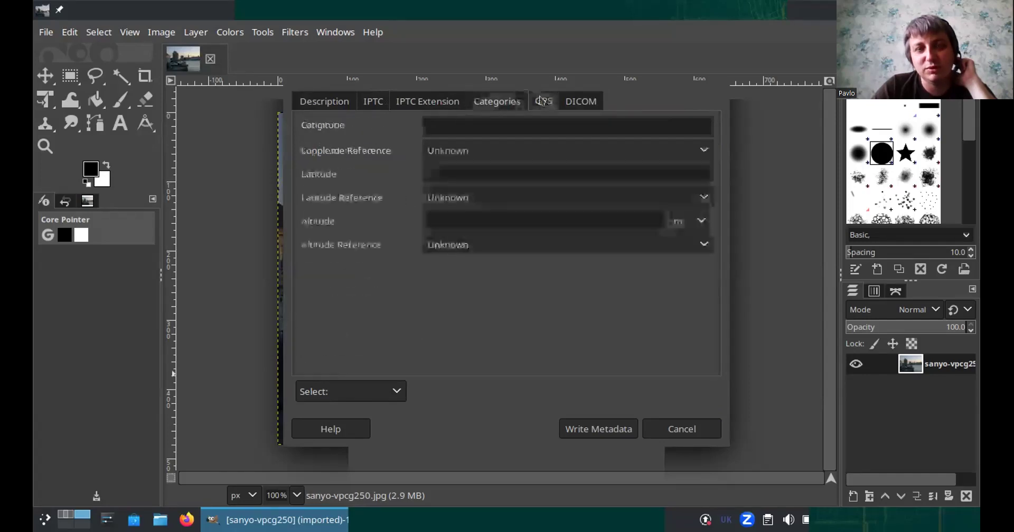
pyautogui.click(459, 103)
pyautogui.click(359, 100)
pyautogui.click(331, 101)
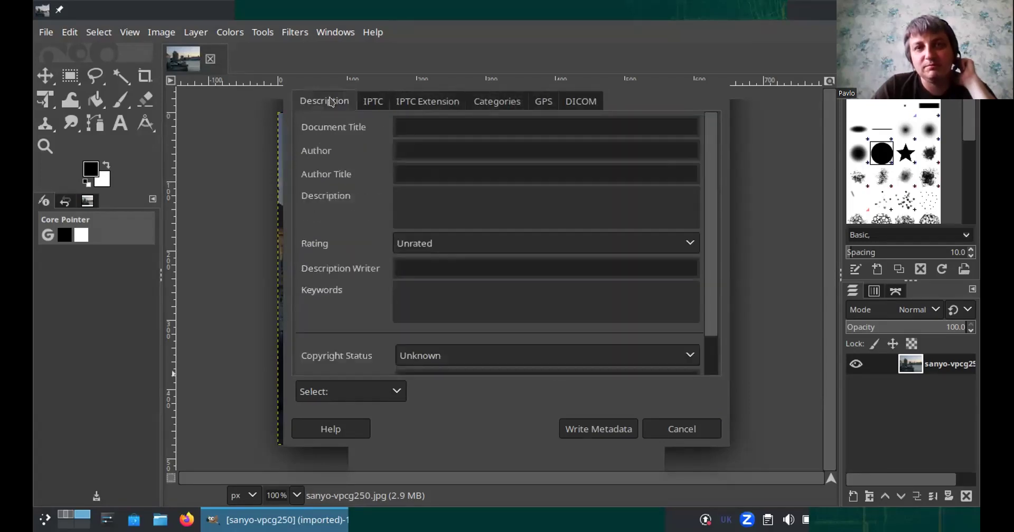
pyautogui.scroll(-2, 433, 230)
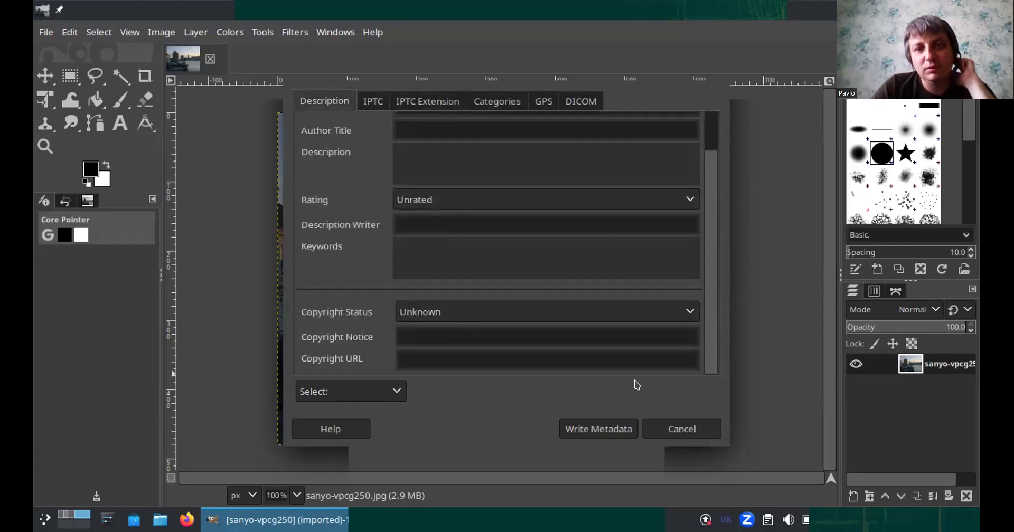
pyautogui.click(680, 430)
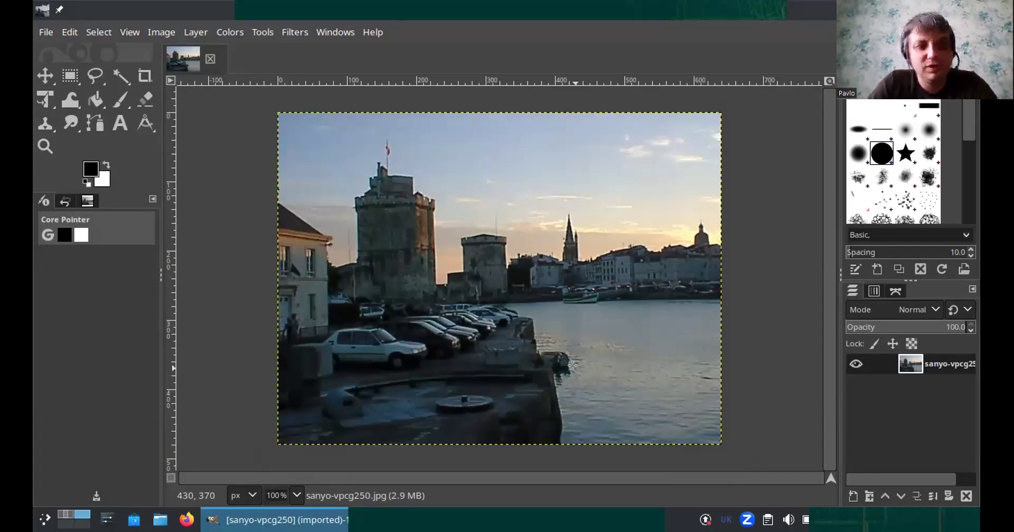
# Switch to Firefox, close the metadata2go results, and open the ExifPurge website linked in Bellingcat's toolkit spreadsheet
pyautogui.hotkey('alt', 'Tab')
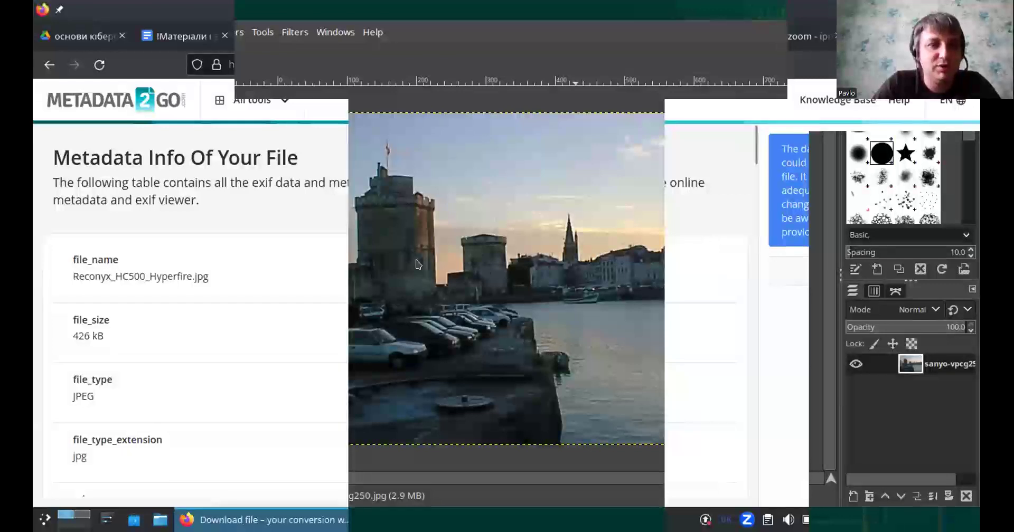
pyautogui.hotkey('ctrl', 'w')
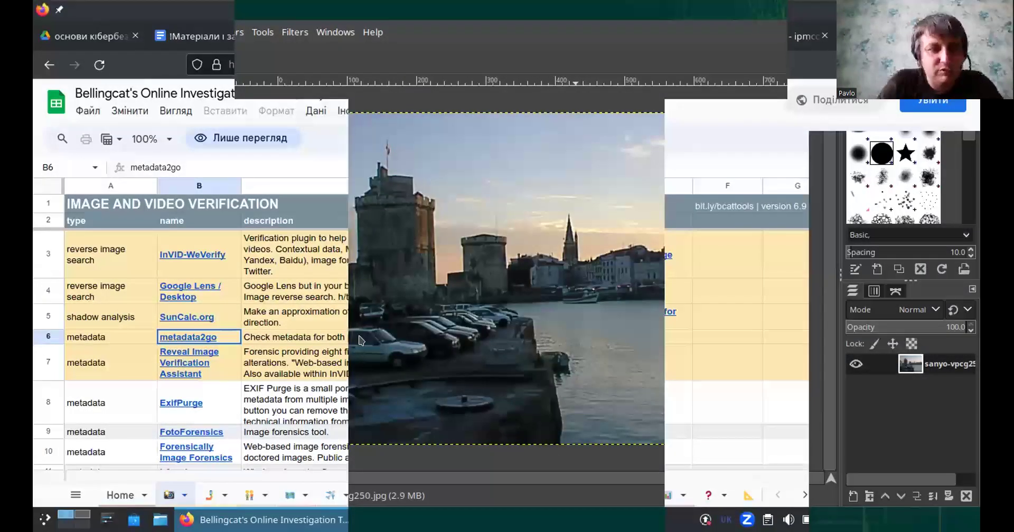
pyautogui.click(201, 410)
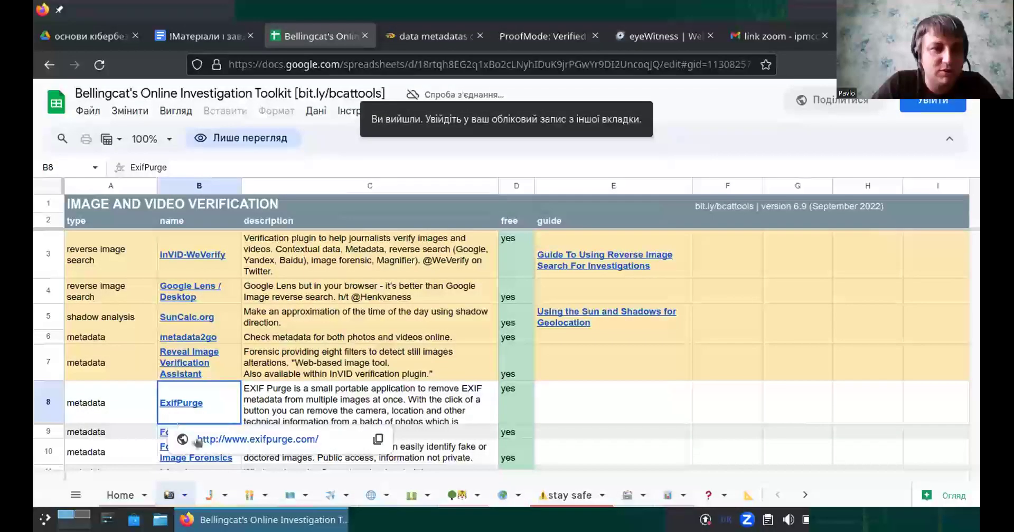
pyautogui.click(226, 440)
pyautogui.hotkey('ctrl', 'Tab')
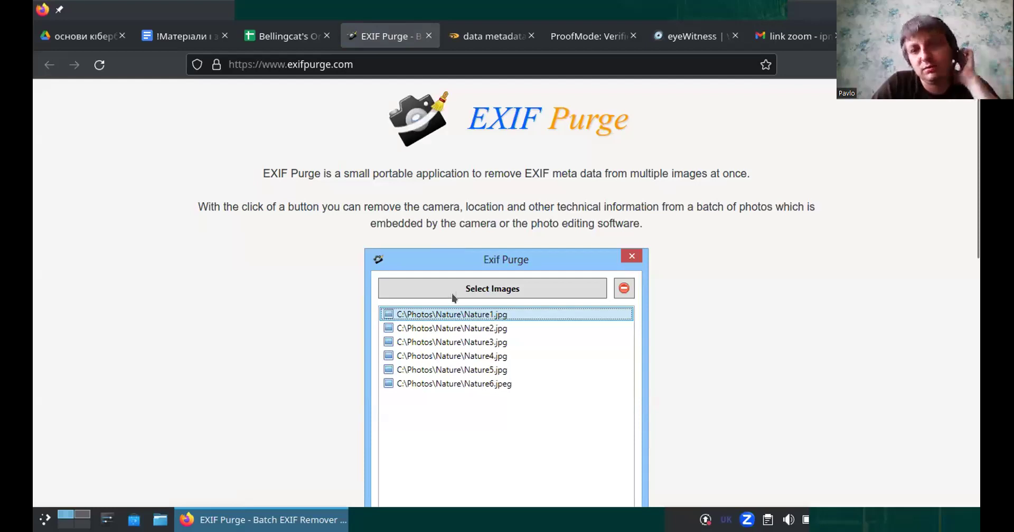
# Read the EXIF Purge page, including its description and Windows and Mac download options, and close the page
pyautogui.scroll(-2, 451, 293)
pyautogui.scroll(-5, 457, 301)
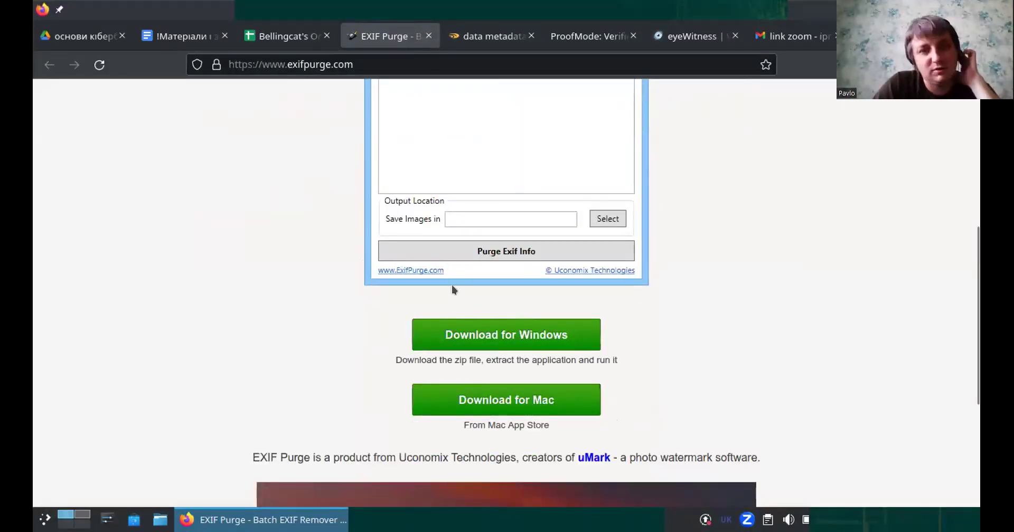
pyautogui.scroll(-5, 452, 285)
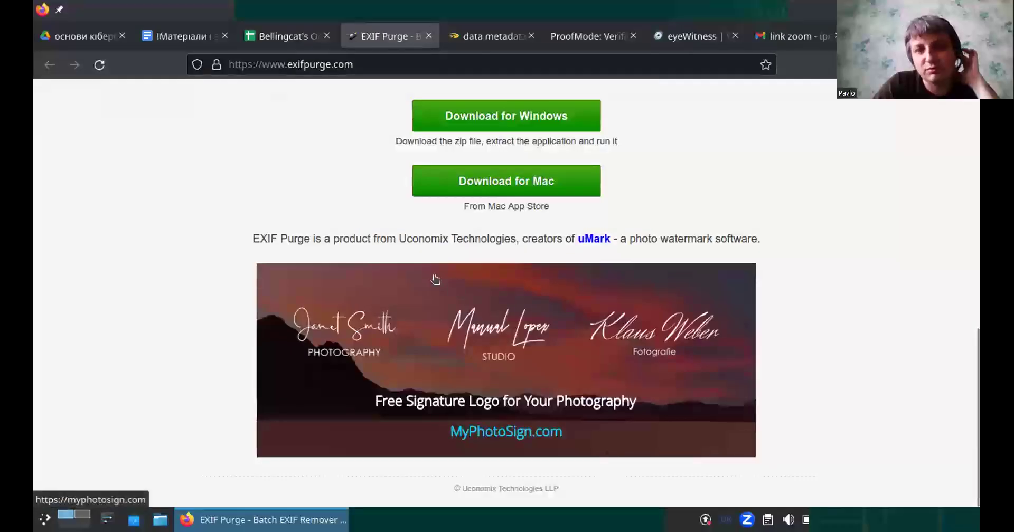
pyautogui.scroll(10, 444, 280)
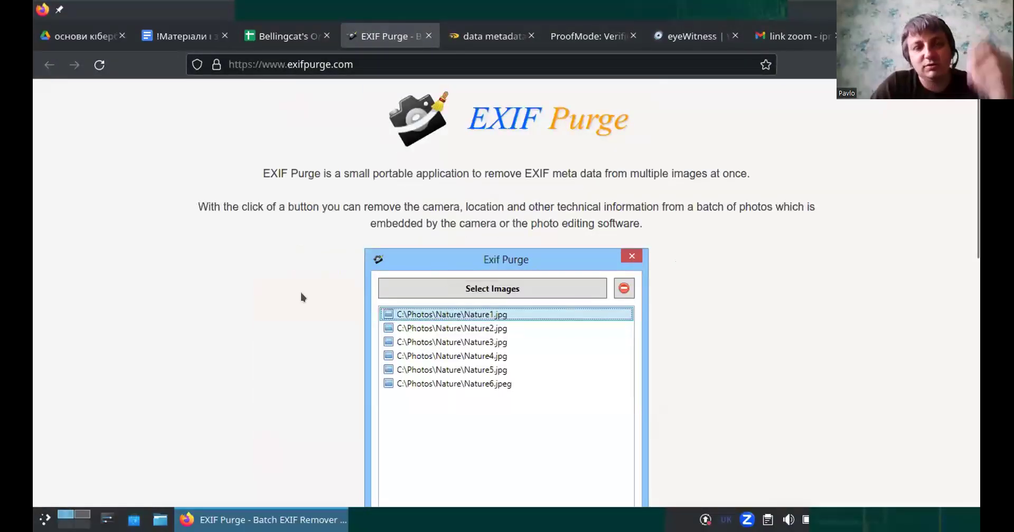
pyautogui.hotkey('ctrl', 'w')
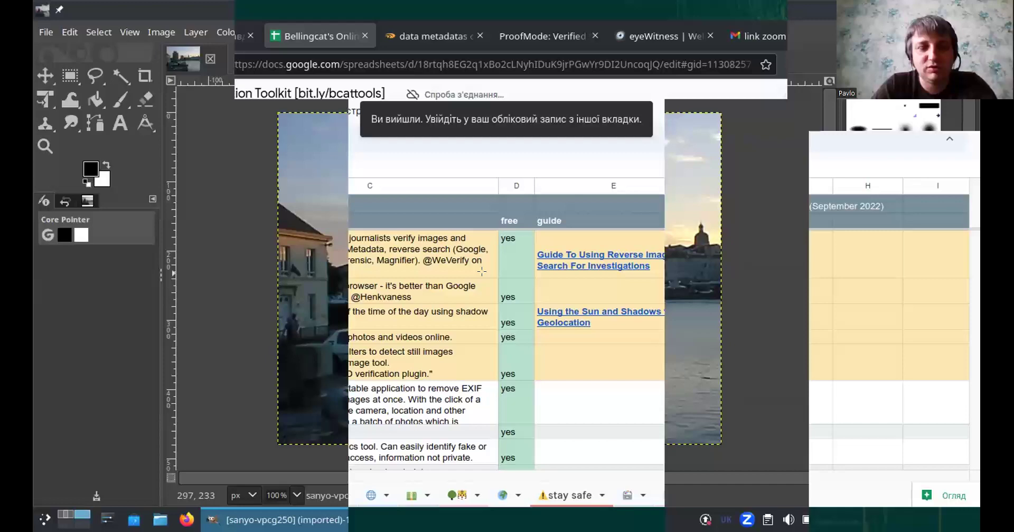
# Return to Firefox and open the IrfanView website from the tools list in the !Матеріали і завдання document
pyautogui.hotkey('alt', 'Tab')
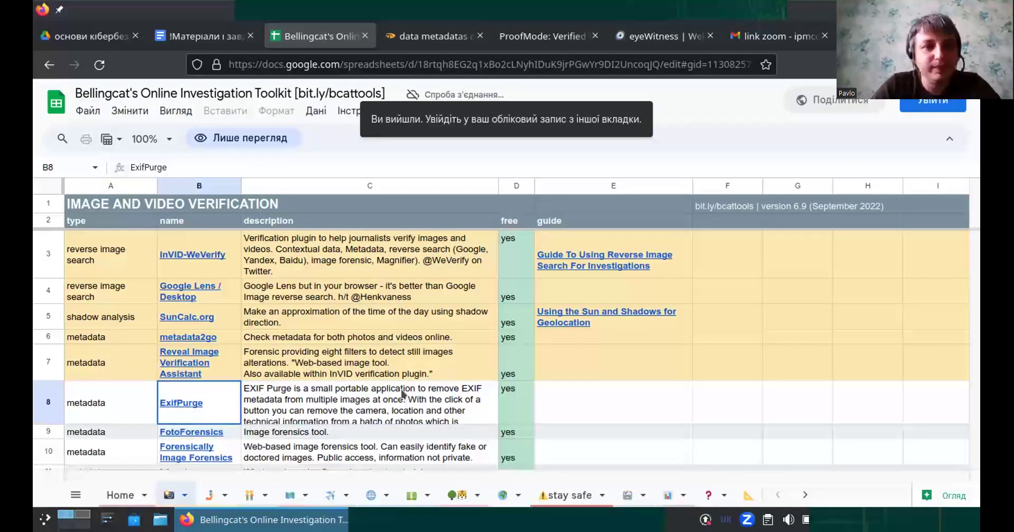
pyautogui.hotkey('ctrl', 'Tab')
pyautogui.hotkey('ctrl', 'shift', 'Tab')
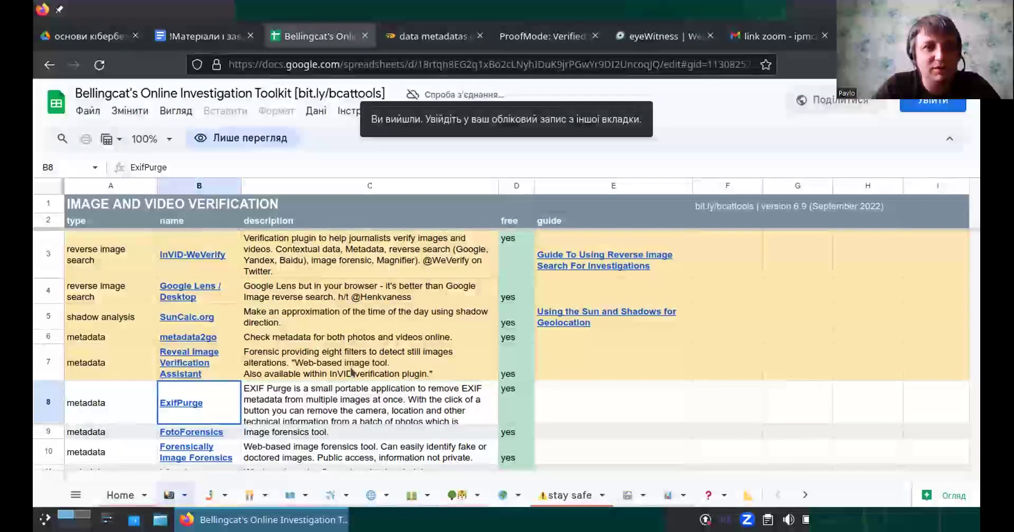
pyautogui.hotkey('ctrl', 'shift', 'Tab')
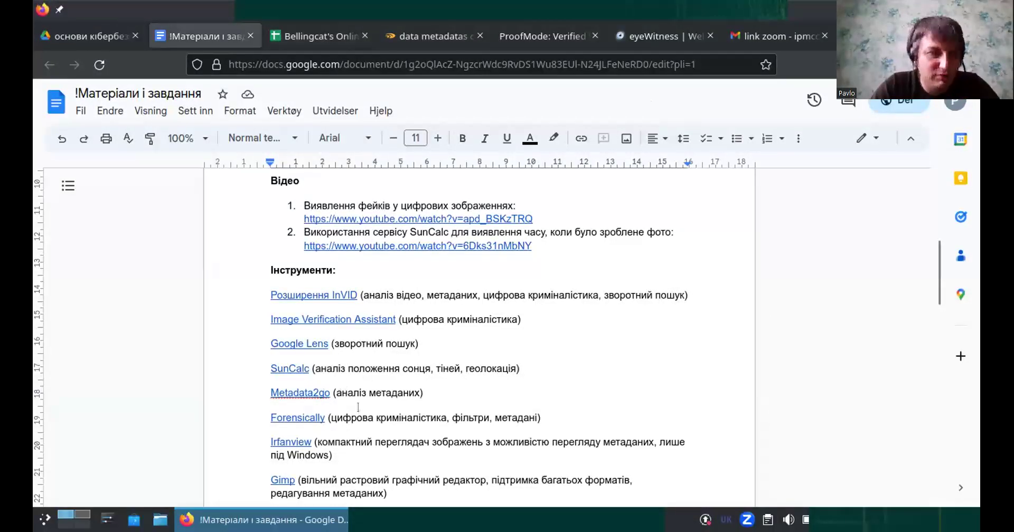
pyautogui.click(290, 442)
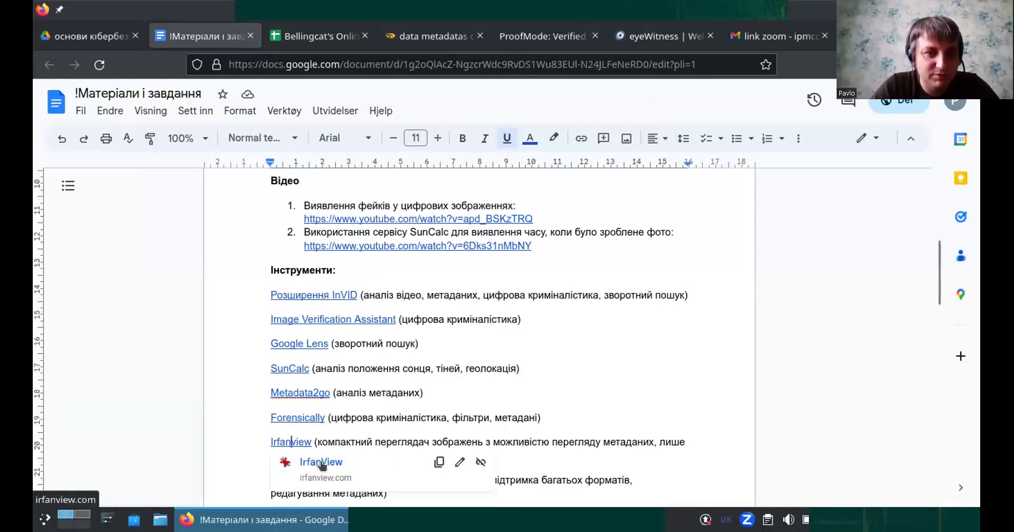
pyautogui.click(321, 463)
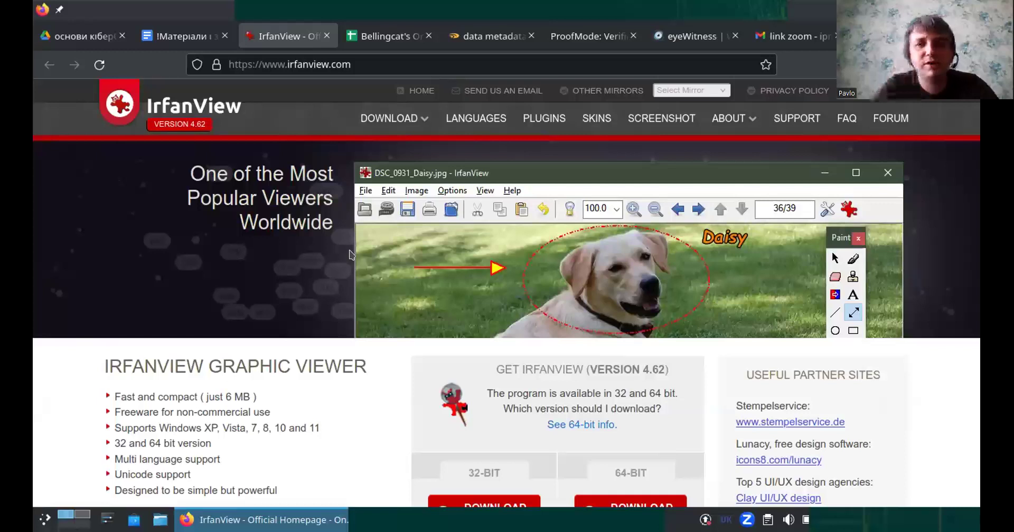
# Look over the IrfanView homepage, including its feature list, 32-bit and 64-bit downloads and plugins, and close the page
pyautogui.scroll(-1, 682, 231)
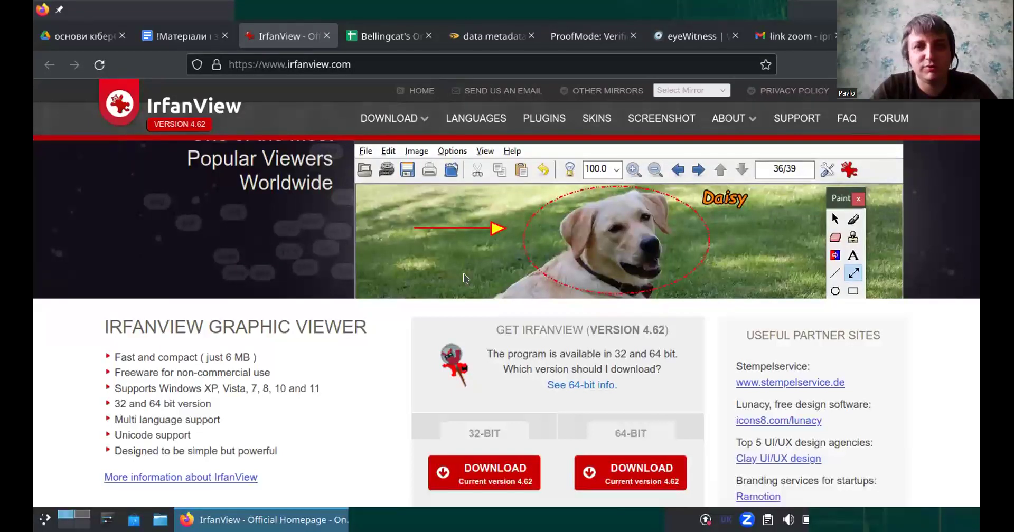
pyautogui.scroll(-3, 464, 278)
pyautogui.scroll(3, 523, 272)
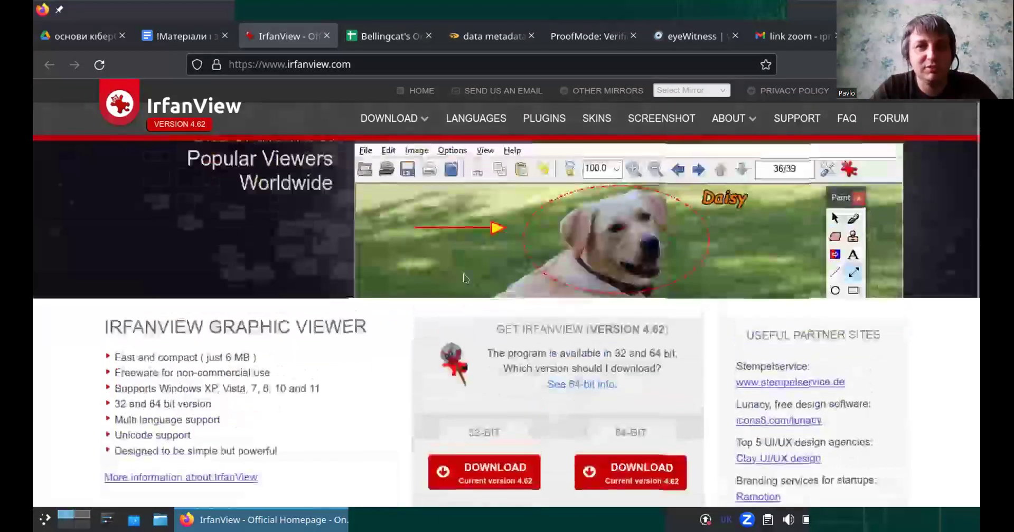
pyautogui.scroll(-10, 523, 273)
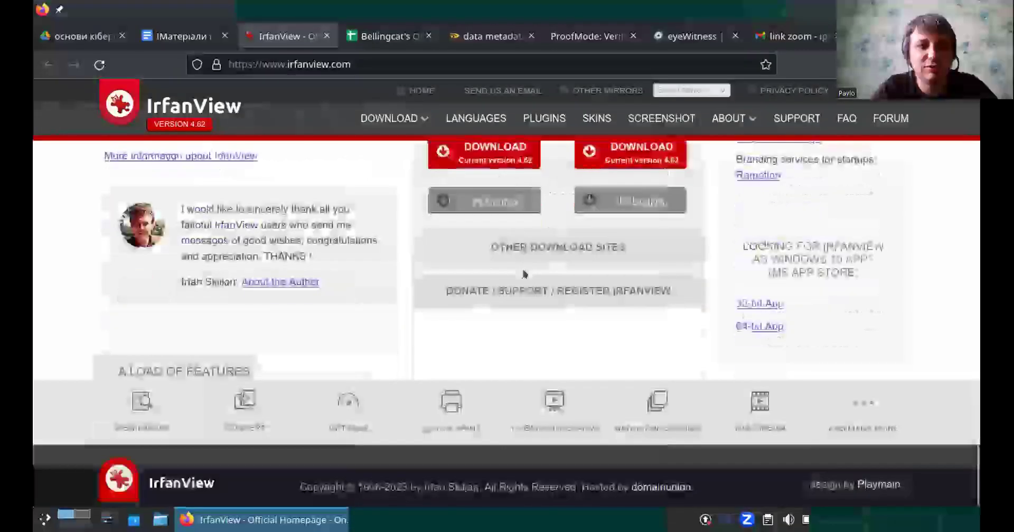
pyautogui.scroll(10, 524, 273)
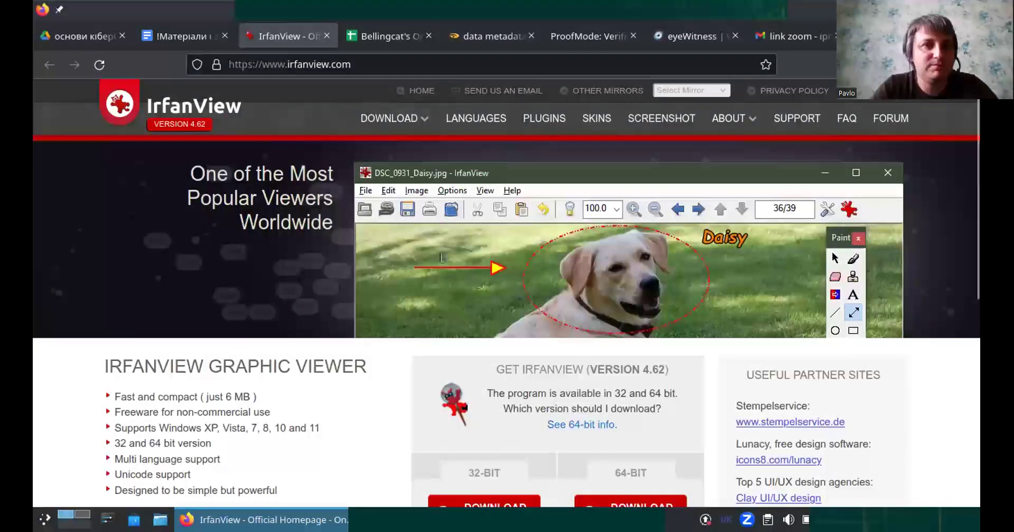
pyautogui.scroll(-6, 348, 349)
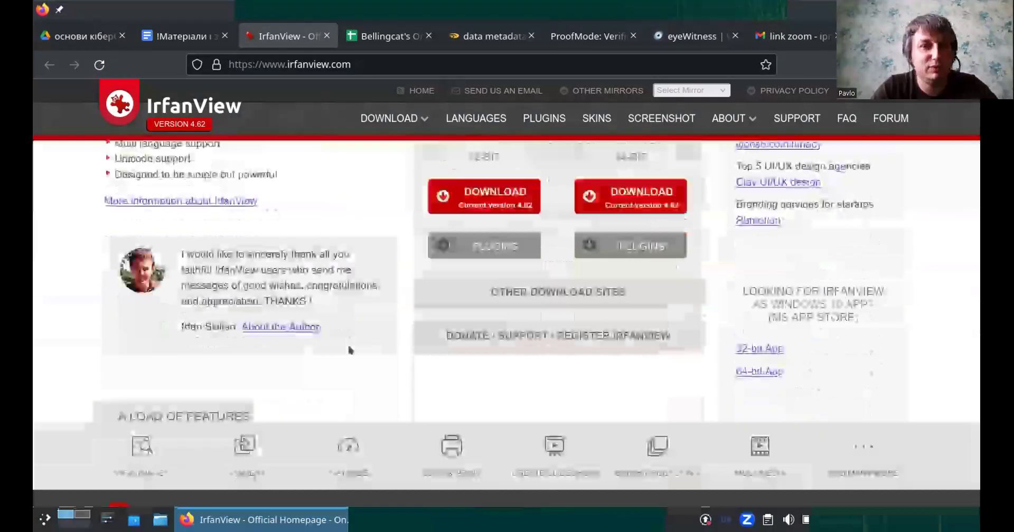
pyautogui.scroll(6, 349, 350)
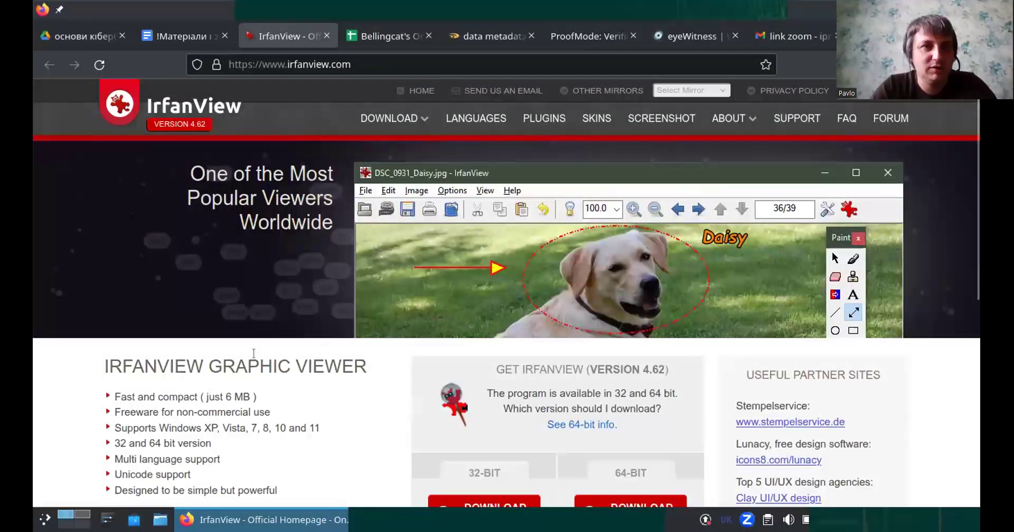
pyautogui.hotkey('ctrl', 'w')
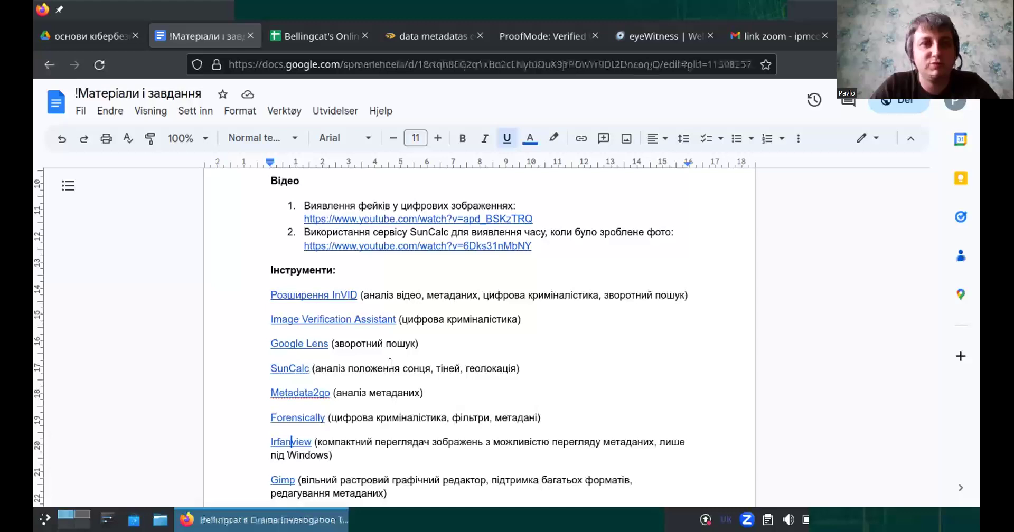
# Go to the open eyeWitness to Atrocities website and read how it makes photos and videos verifiable
pyautogui.hotkey('ctrl', 'Tab')
pyautogui.hotkey('ctrl', 'Tab')
pyautogui.hotkey('ctrl', 'Tab')
pyautogui.hotkey('ctrl', 'Tab')
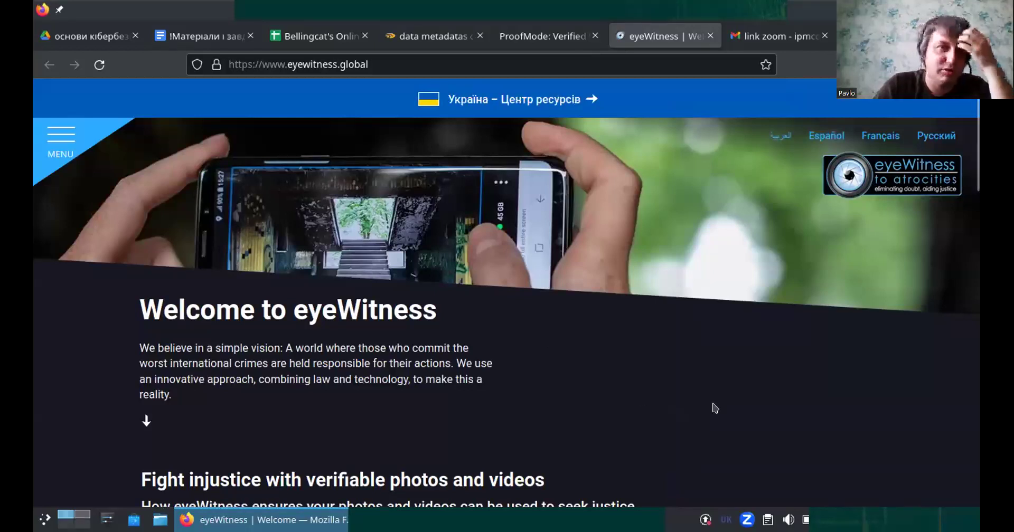
pyautogui.scroll(-1, 714, 408)
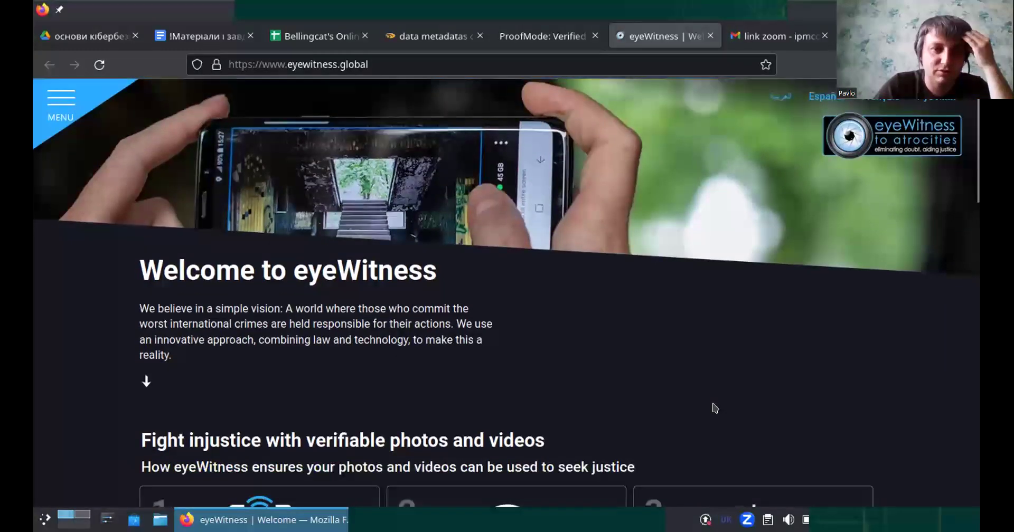
pyautogui.scroll(-5, 715, 408)
pyautogui.scroll(-4, 714, 408)
pyautogui.scroll(10, 714, 408)
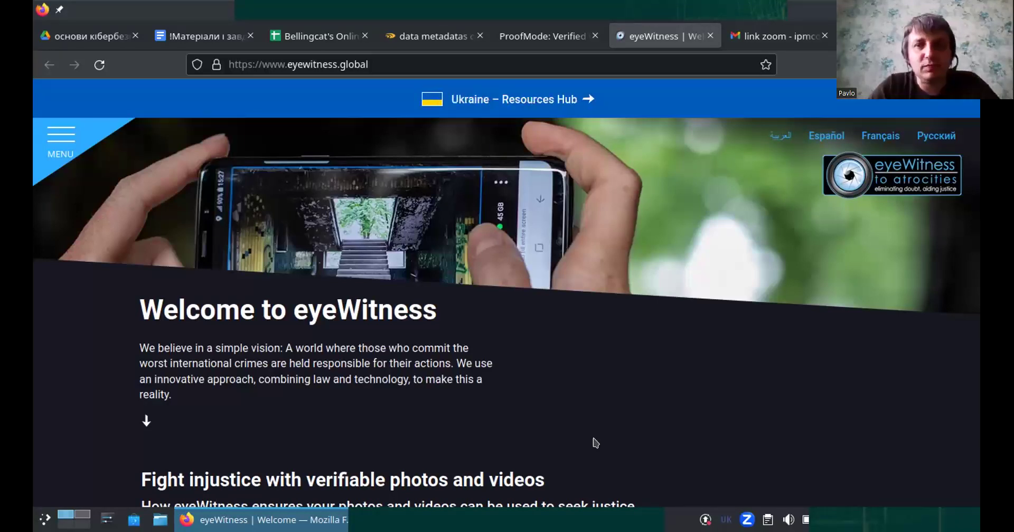
pyautogui.scroll(-4, 595, 442)
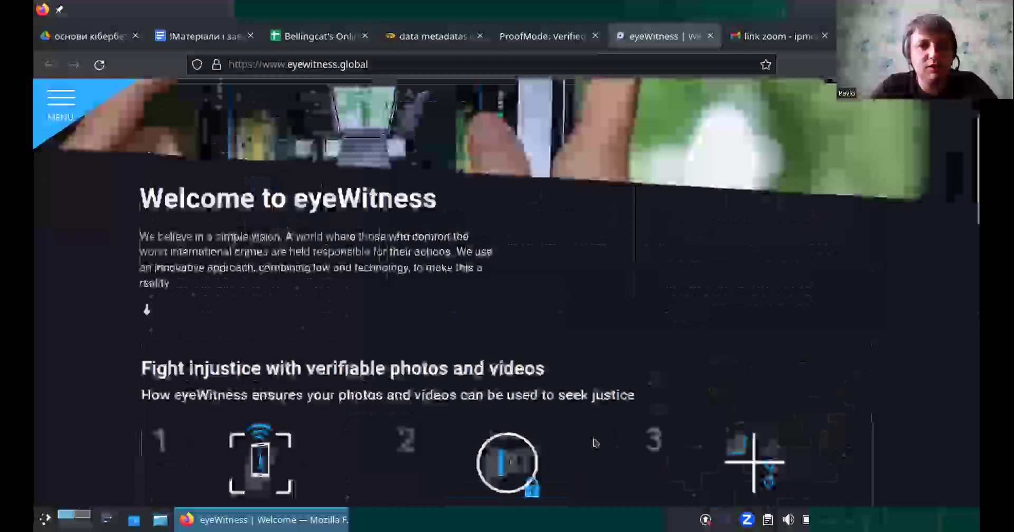
# Go to the Guardian Project's ProofMode page and read through its app screenshots, description and goals
pyautogui.hotkey('ctrl', 'shift', 'Tab')
pyautogui.scroll(-1, 571, 422)
pyautogui.scroll(3, 518, 380)
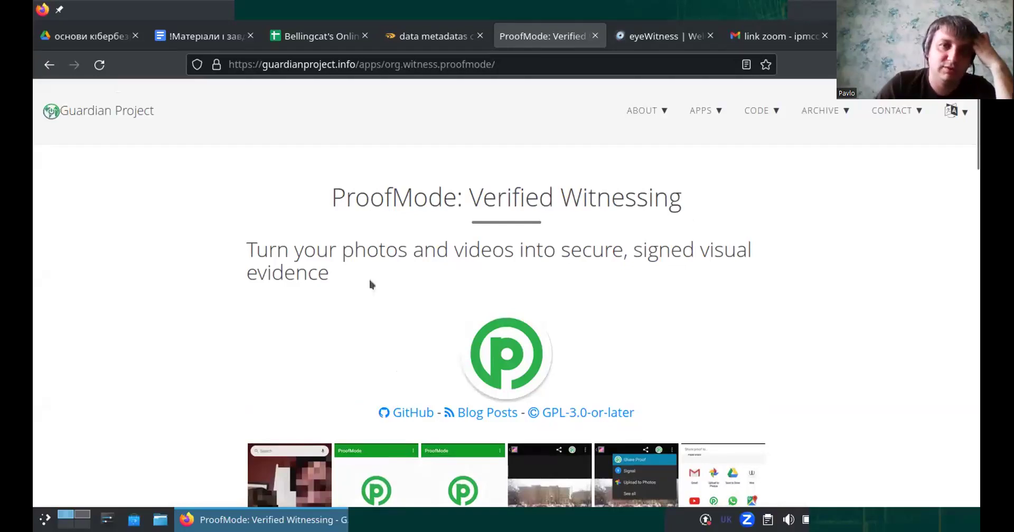
pyautogui.scroll(-5, 370, 285)
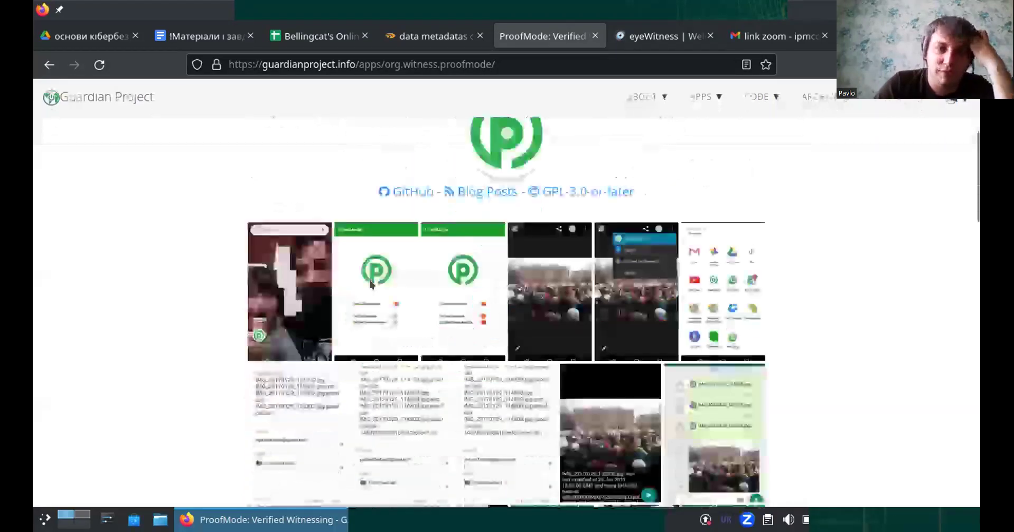
pyautogui.scroll(-7, 368, 285)
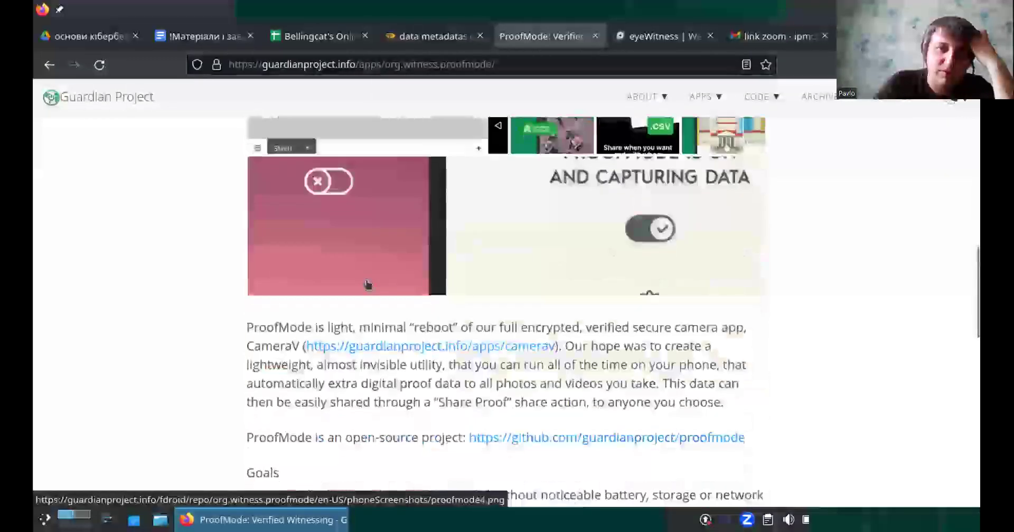
pyautogui.scroll(-5, 367, 281)
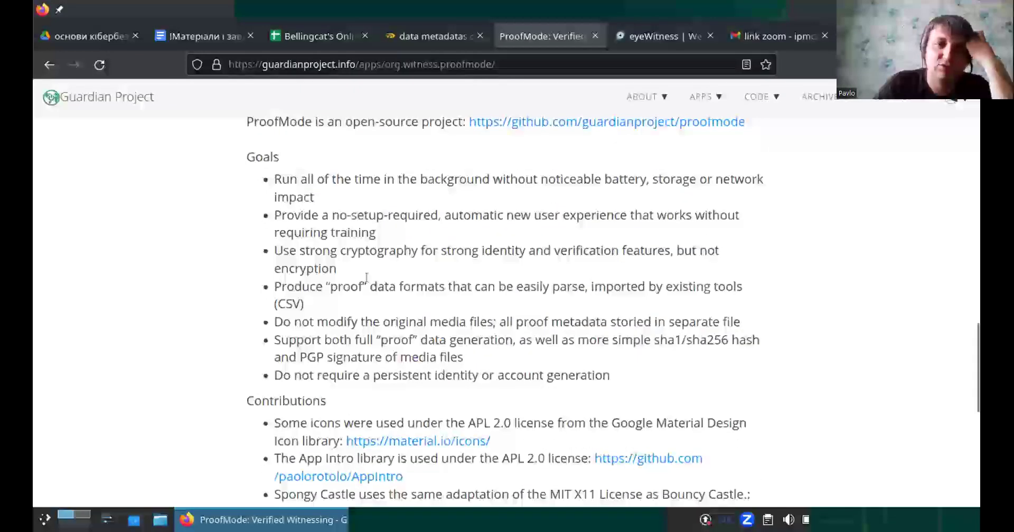
# Review ProofMode's description, contributions and F-Droid and Google Play options again, and return to the start of the page
pyautogui.scroll(3, 366, 277)
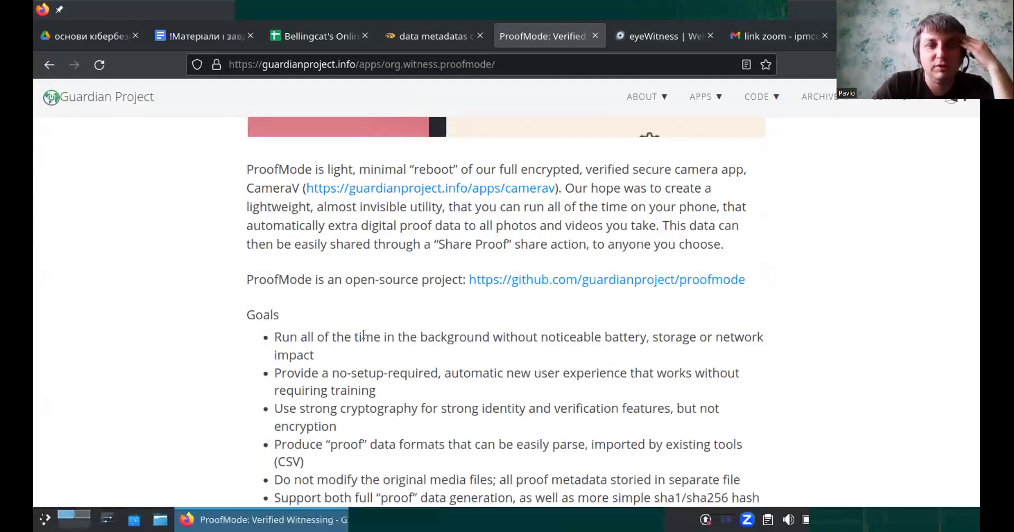
pyautogui.scroll(-10, 364, 335)
pyautogui.scroll(3, 362, 335)
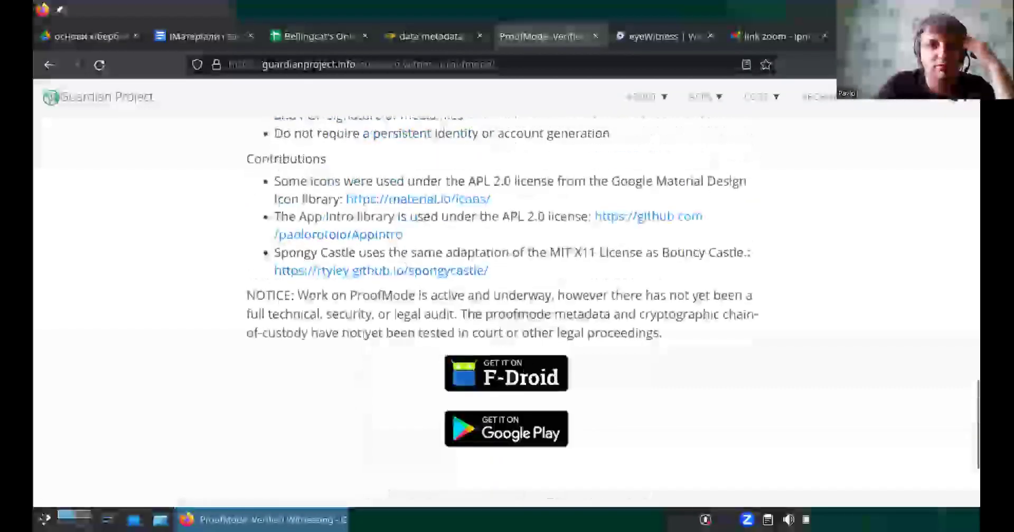
pyautogui.scroll(12, 362, 335)
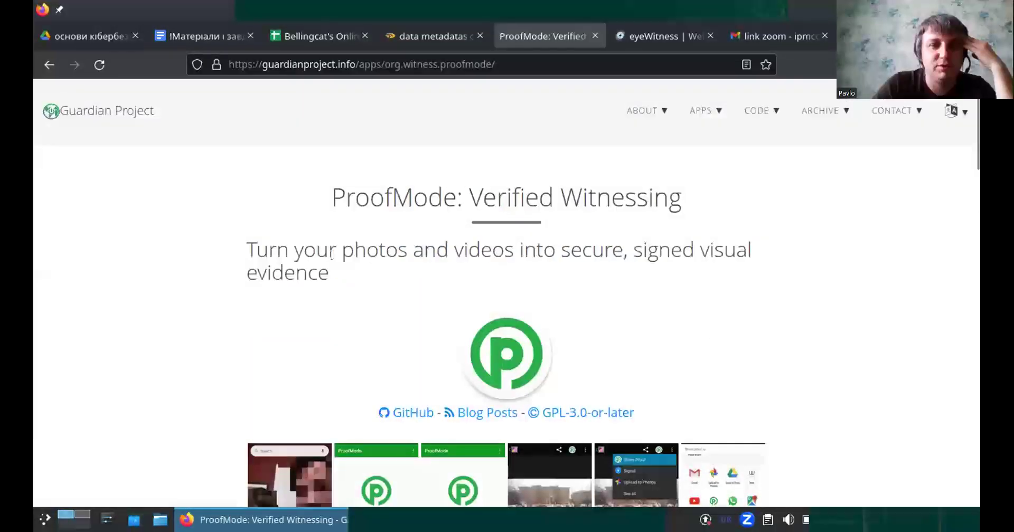
pyautogui.scroll(-4, 333, 254)
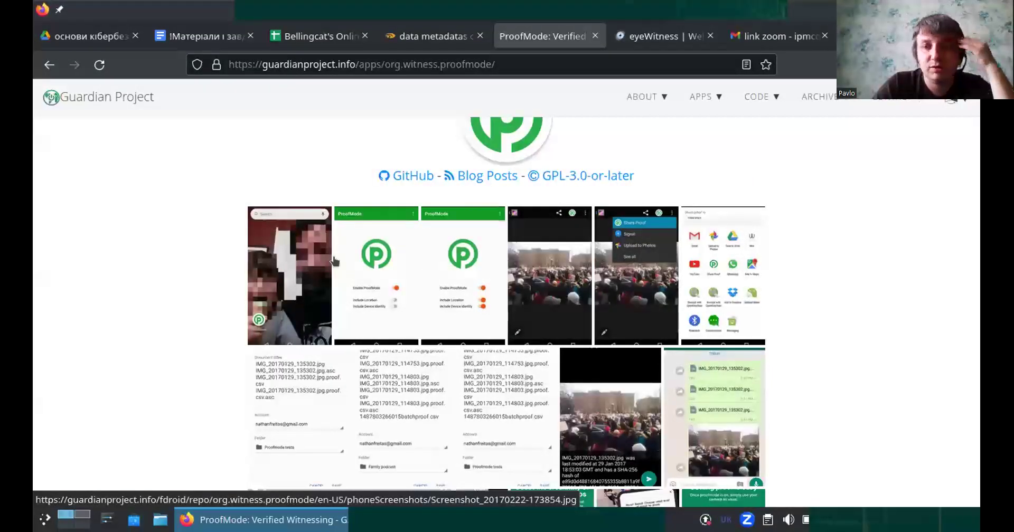
pyautogui.scroll(-7, 333, 261)
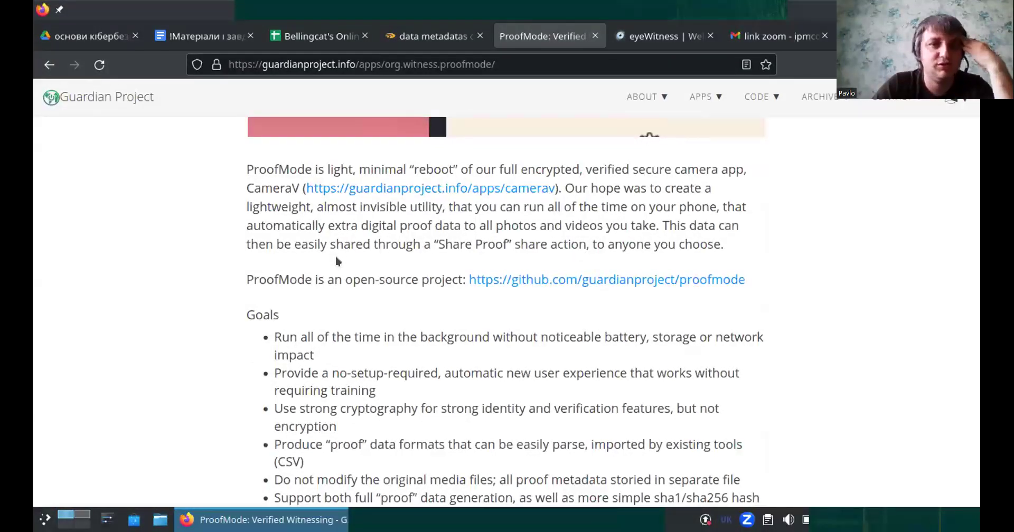
pyautogui.scroll(10, 336, 259)
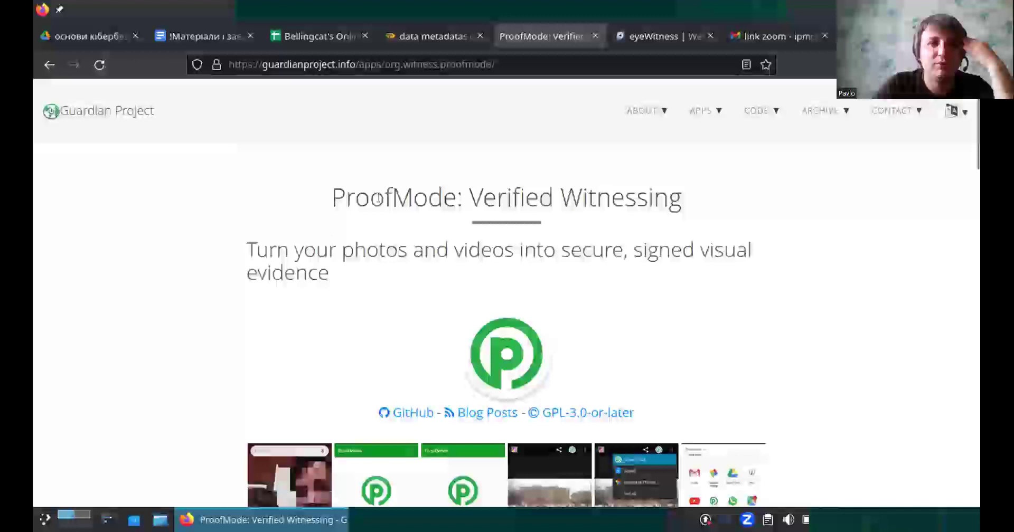
# Revisit the introduction on the eyeWitness homepage, and return to the Bellingcat's Online Investigation Toolkit spreadsheet
pyautogui.hotkey('ctrl', 'Tab')
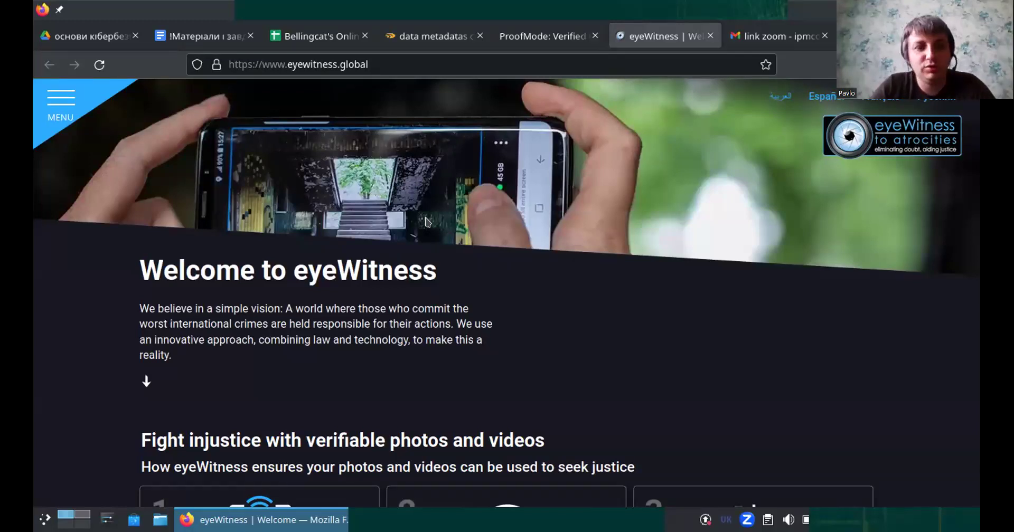
pyautogui.scroll(2, 333, 232)
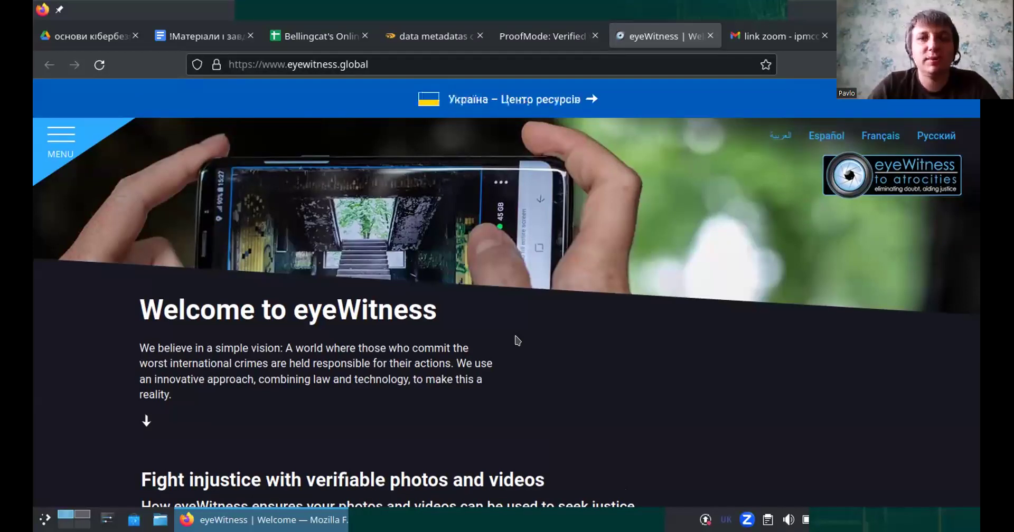
pyautogui.hotkey('ctrl', 'pageup')
pyautogui.hotkey('ctrl', 'pageup')
pyautogui.hotkey('ctrl', 'pageup')
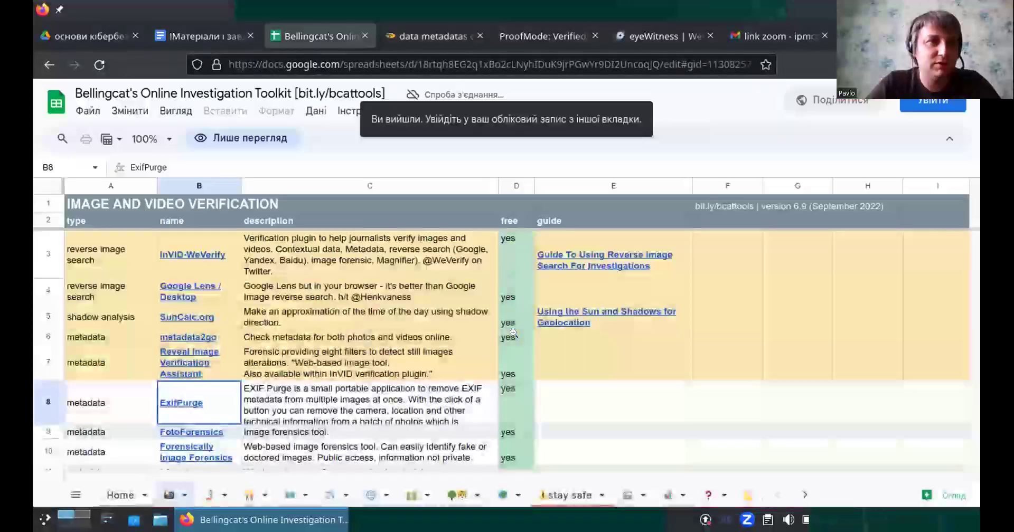
pyautogui.hotkey('ctrl', 'pageup')
pyautogui.hotkey('ctrl', 'pagedown')
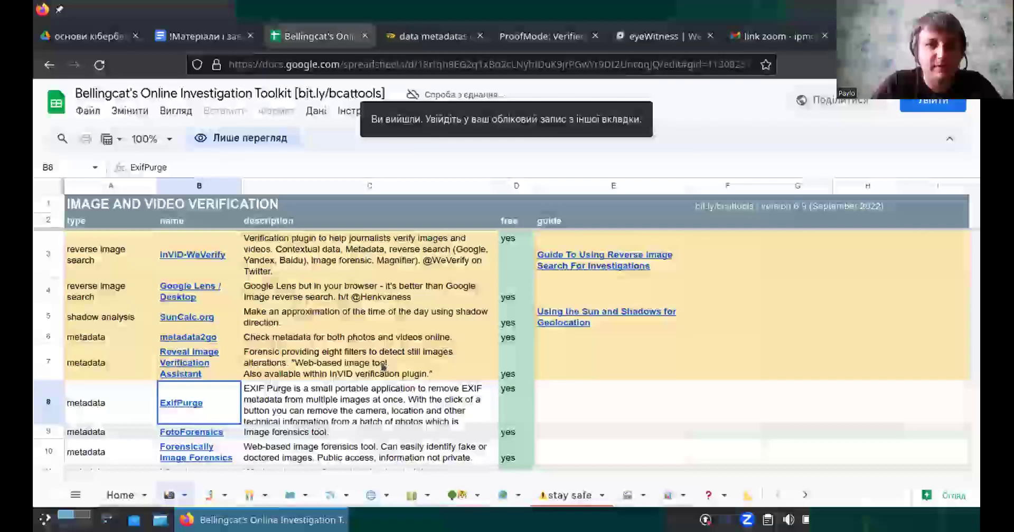
# Go through the descriptions of Google Lens, SunCalc.org and metadata2go in the Image and Video Verification sheet
pyautogui.click(243, 243)
pyautogui.click(272, 288)
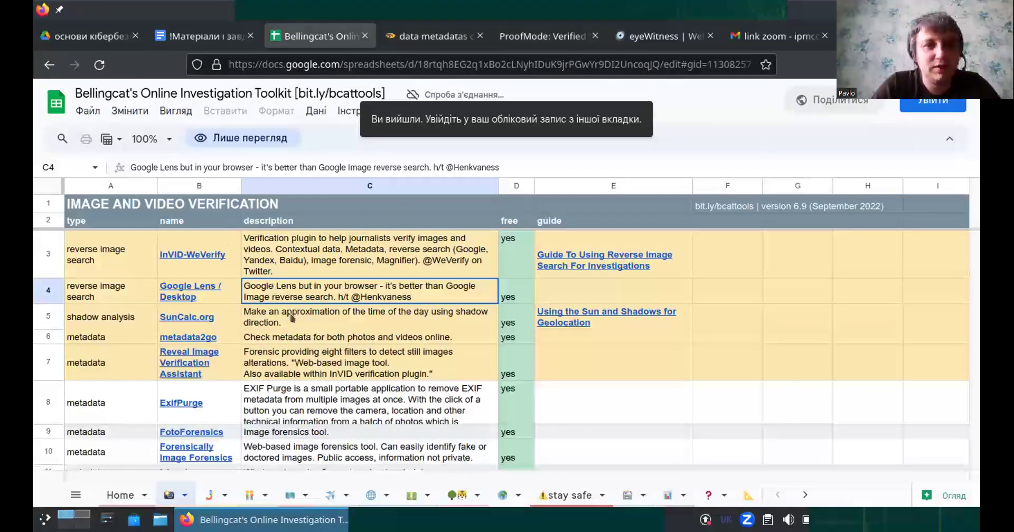
pyautogui.click(273, 312)
pyautogui.moveTo(225, 324)
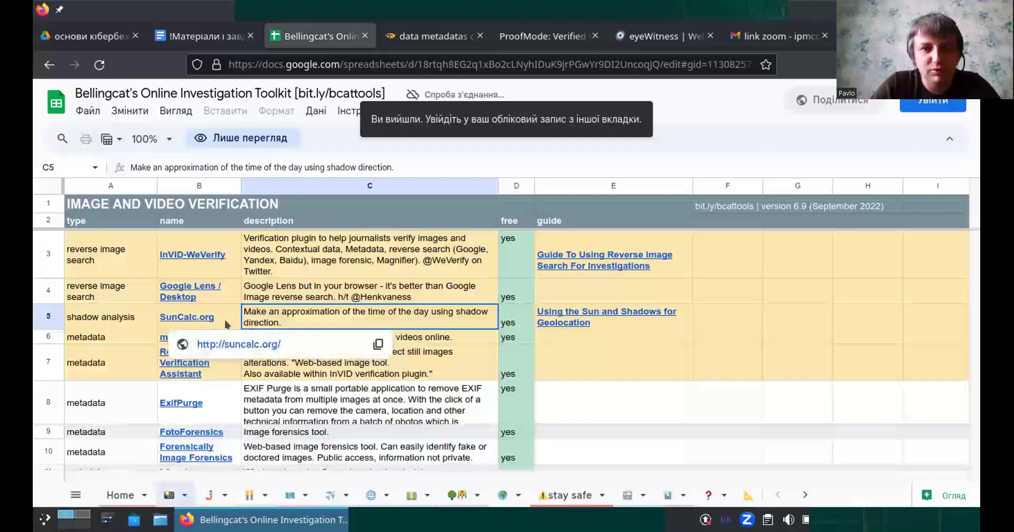
pyautogui.click(421, 340)
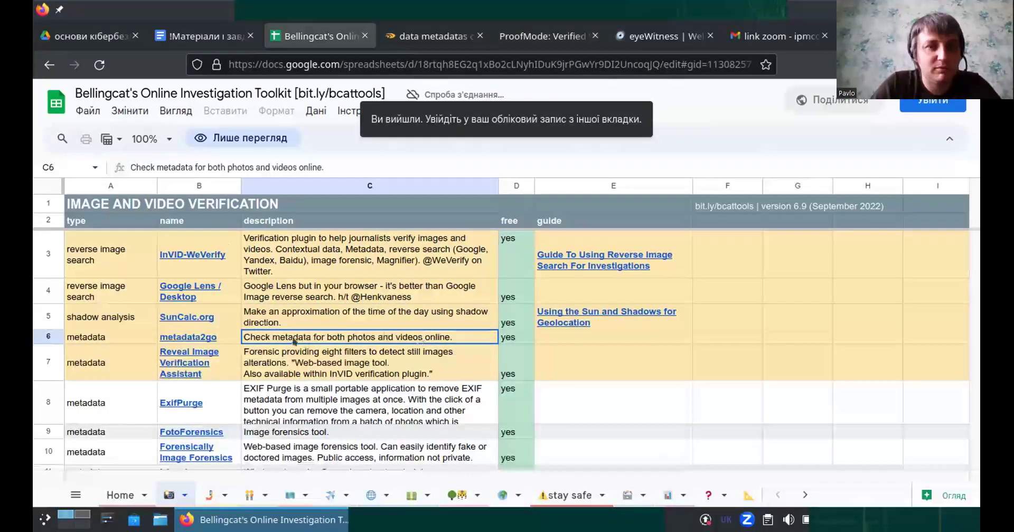
# Open the Reveal Image Verification Assistant link from the spreadsheet and look over its URL and image upload options
pyautogui.click(196, 369)
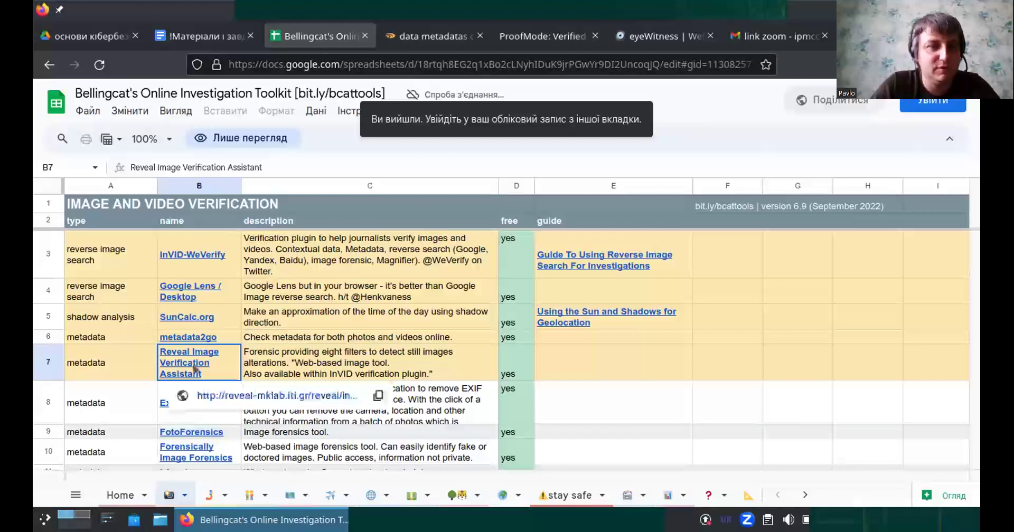
pyautogui.click(220, 395)
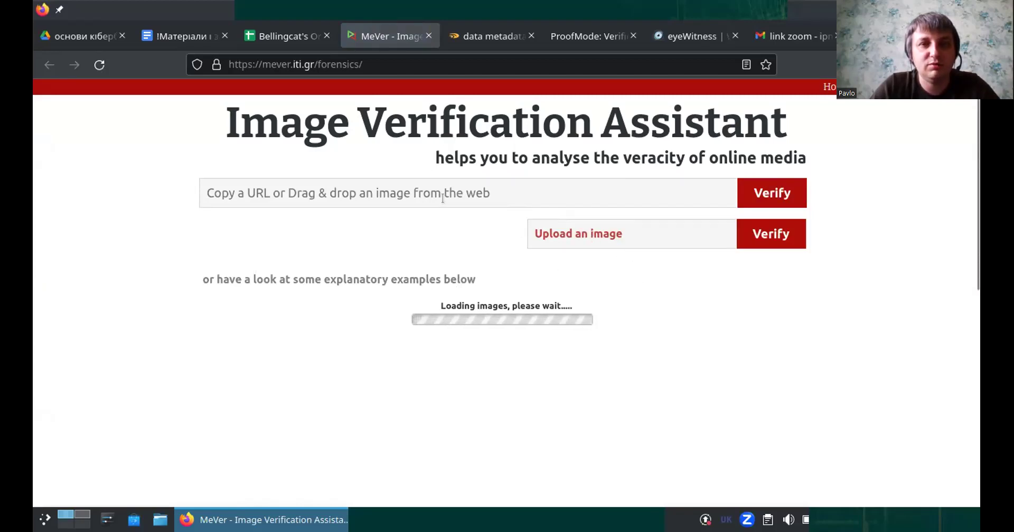
pyautogui.scroll(-5, 479, 285)
pyautogui.scroll(5, 480, 288)
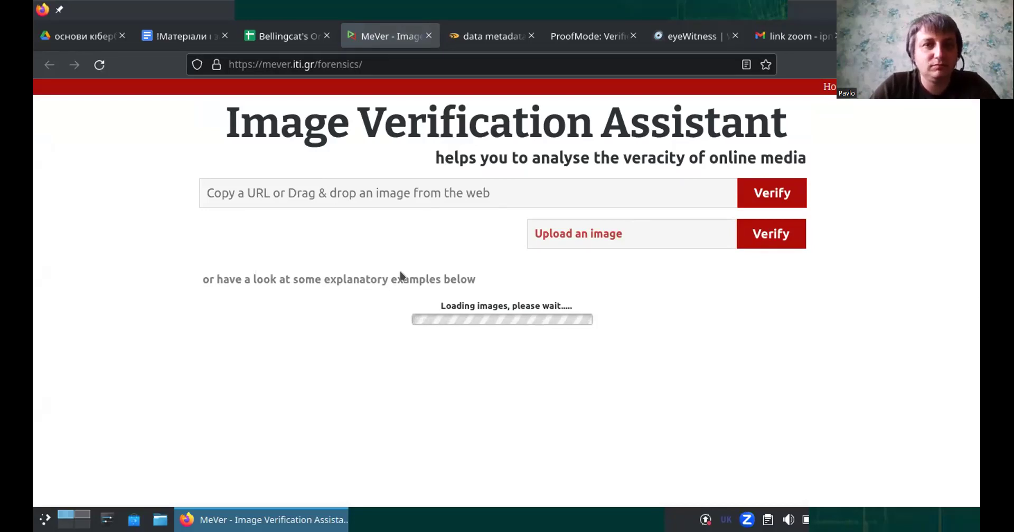
# Return to the toolkit spreadsheet, open the FotoForensics website from its row, and place the cursor in the Image URL field
pyautogui.hotkey('ctrl', 'shift', 'Tab')
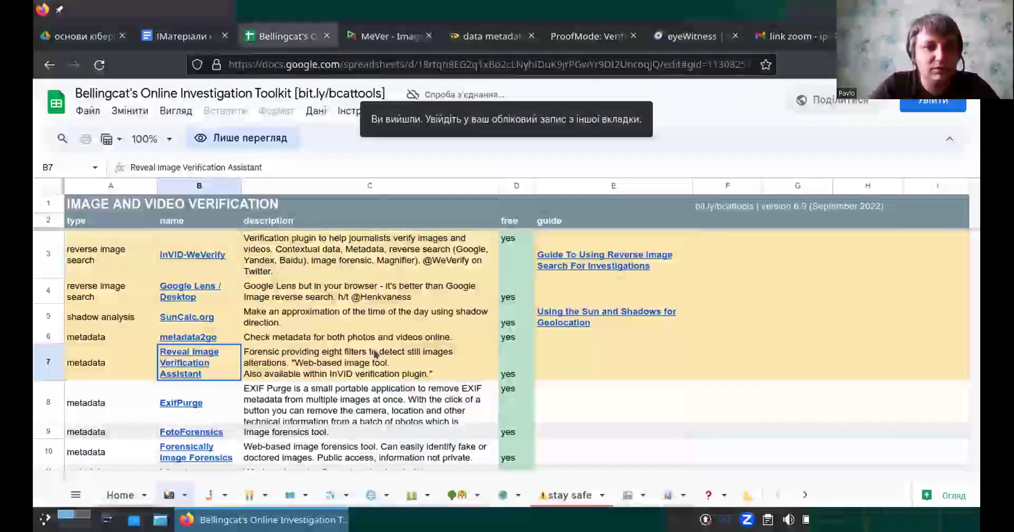
pyautogui.press('Down')
pyautogui.press('Down')
pyautogui.press('Down')
pyautogui.press('Up')
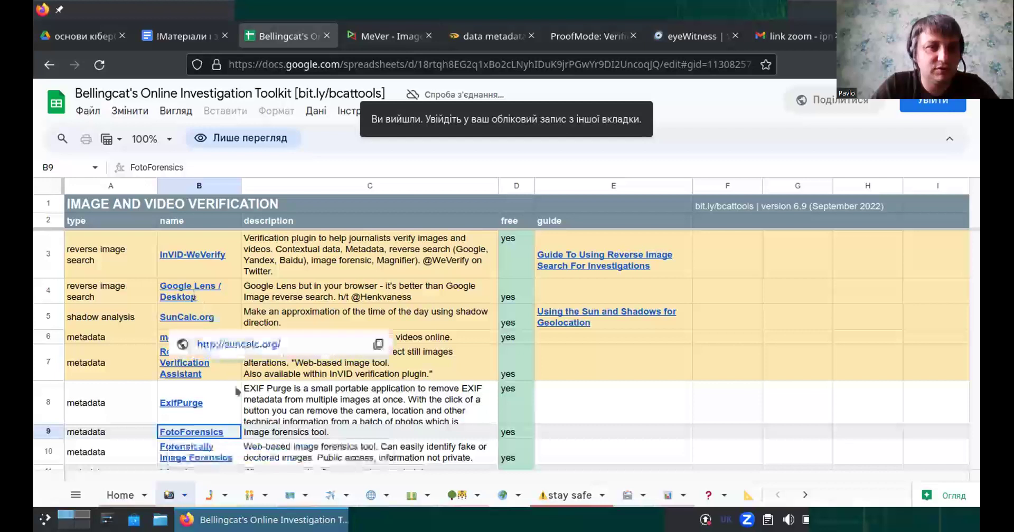
pyautogui.click(237, 452)
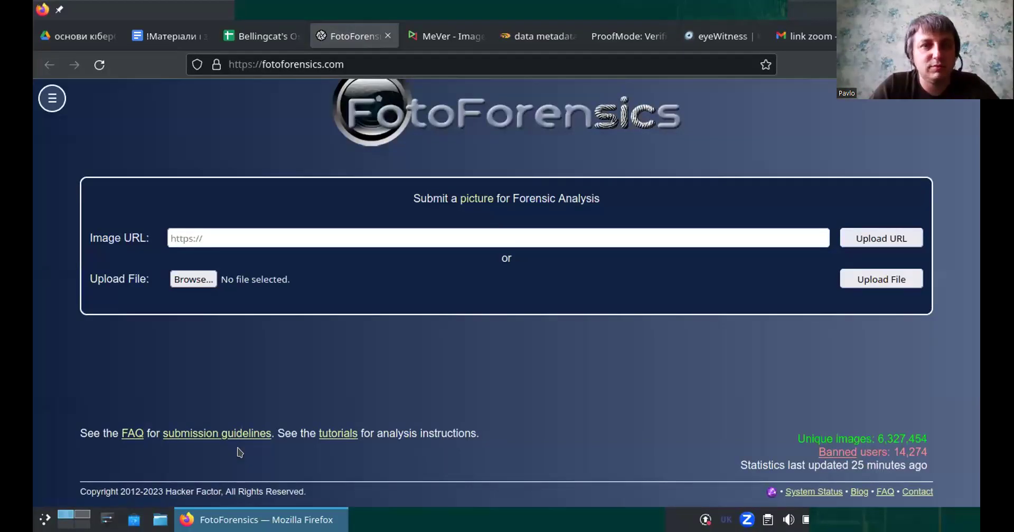
pyautogui.click(333, 230)
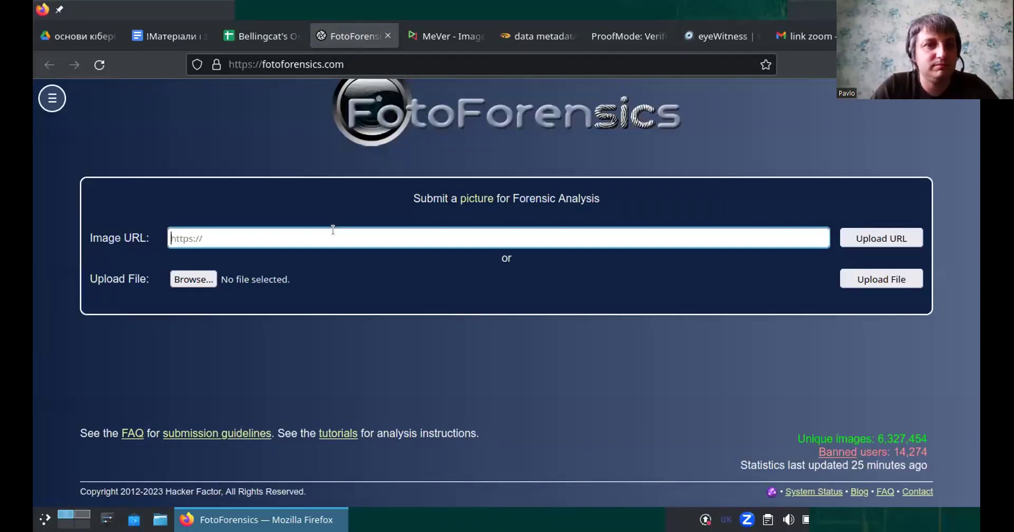
# Upload fake.jpg from the Downloads folder to FotoForensics for forensic analysis
pyautogui.click(194, 282)
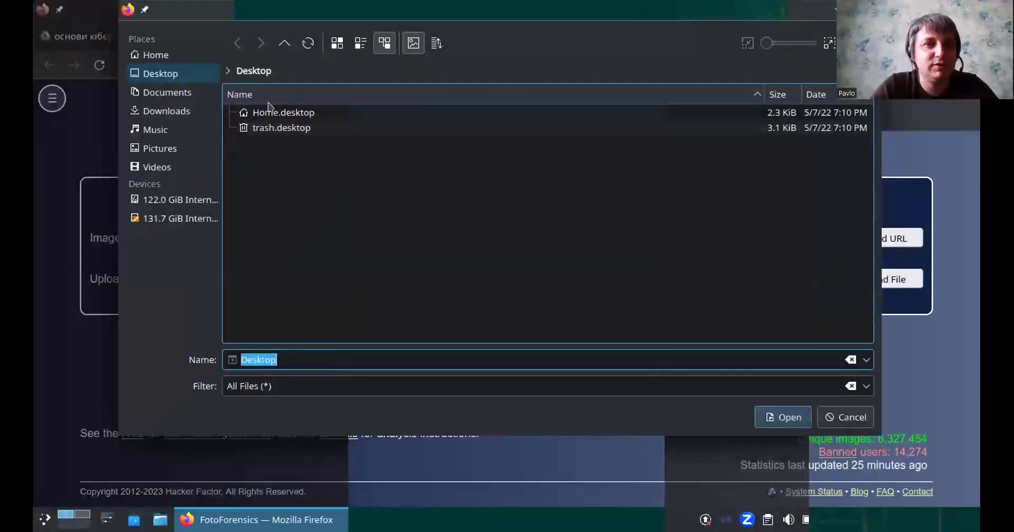
pyautogui.click(191, 109)
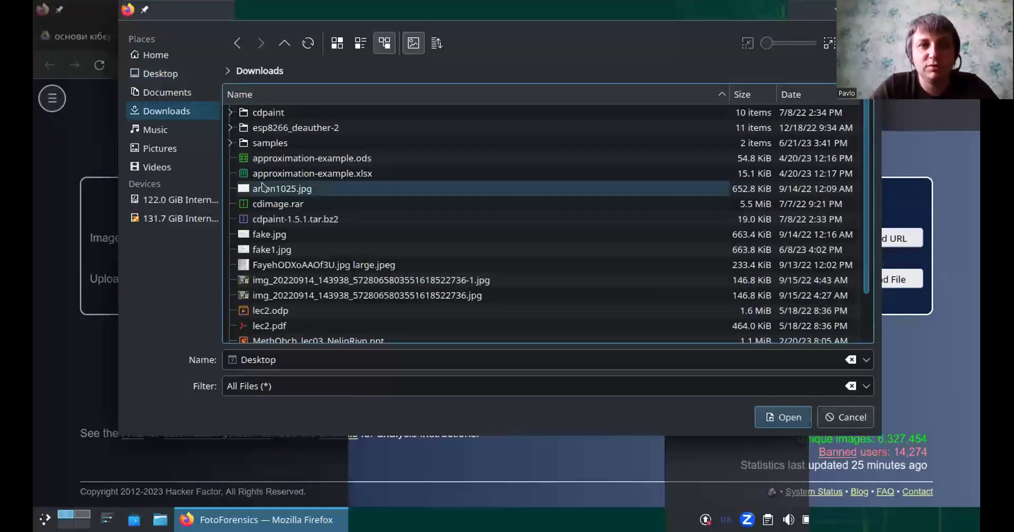
pyautogui.doubleClick(292, 143)
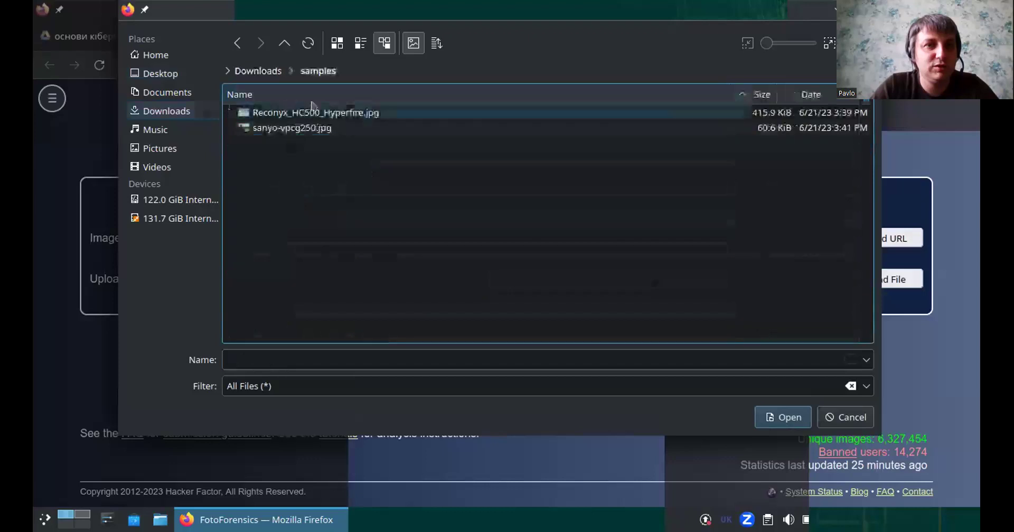
pyautogui.click(261, 73)
pyautogui.doubleClick(247, 234)
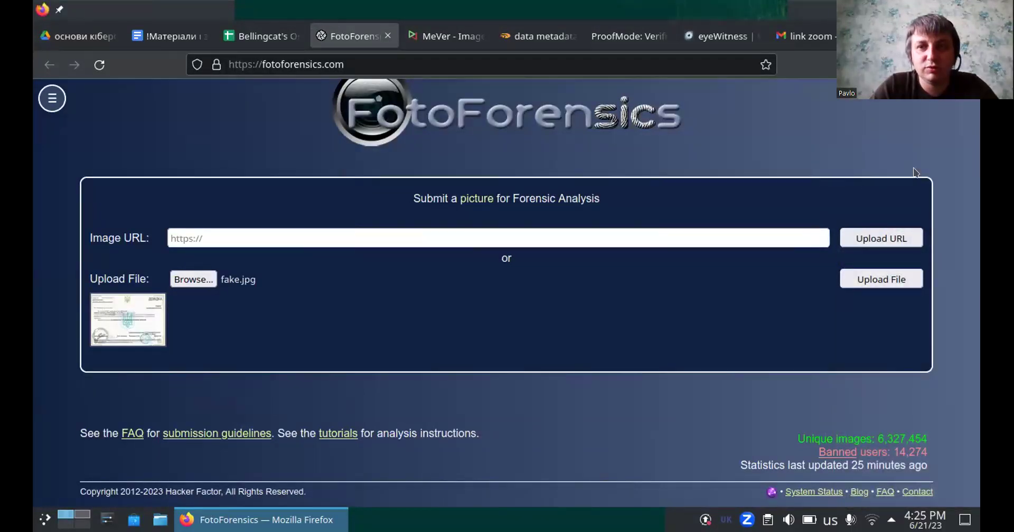
pyautogui.click(859, 286)
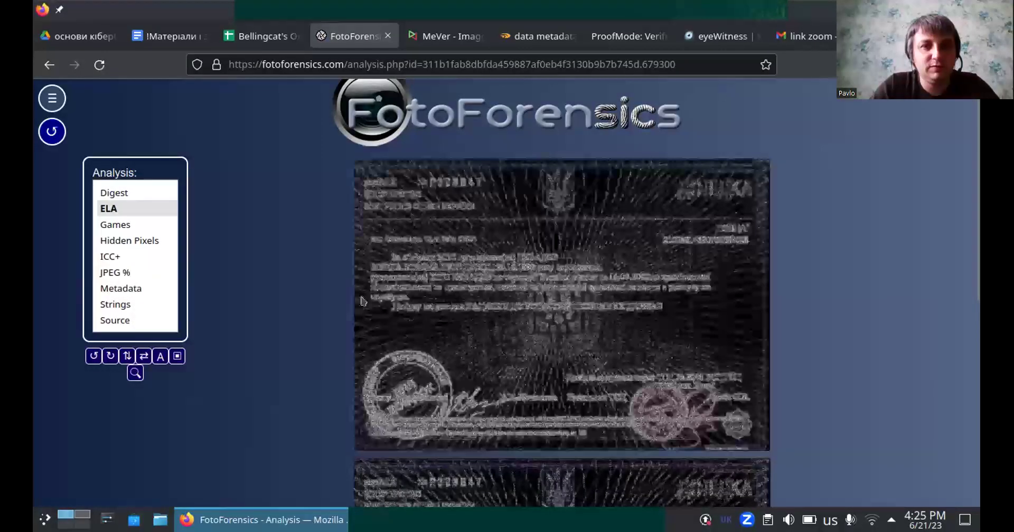
# Examine the ELA result of the uploaded document against the original image, and check its Hidden Pixels analysis
pyautogui.scroll(-2, 370, 309)
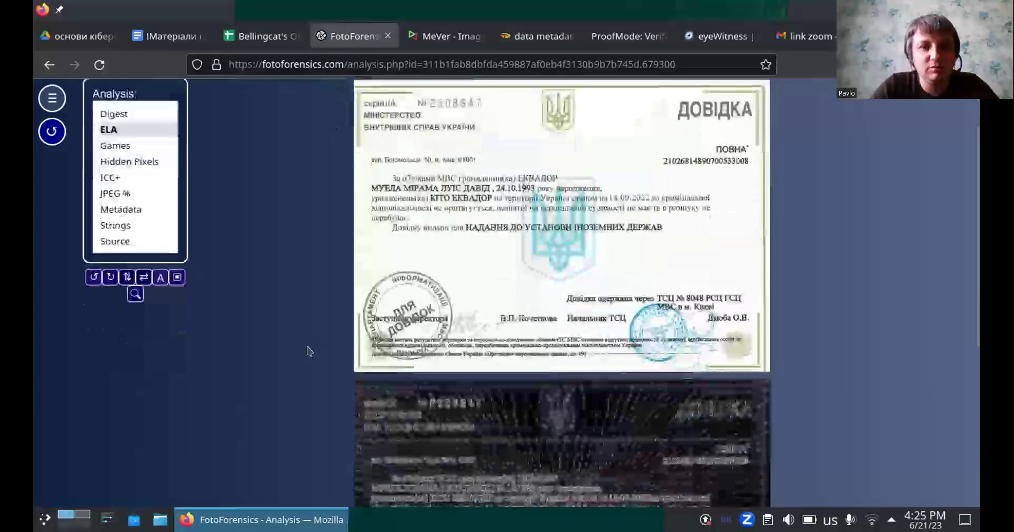
pyautogui.scroll(-6, 454, 288)
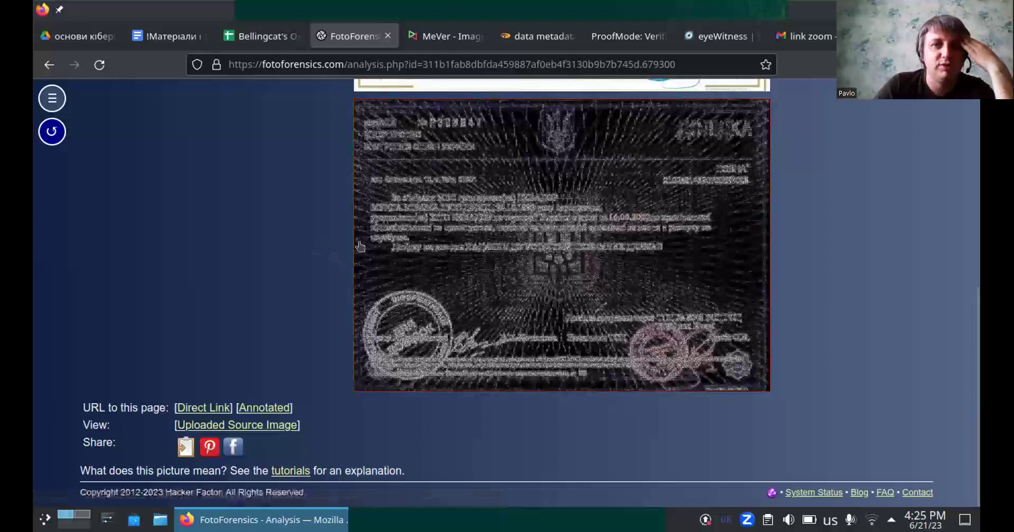
pyautogui.scroll(5, 281, 287)
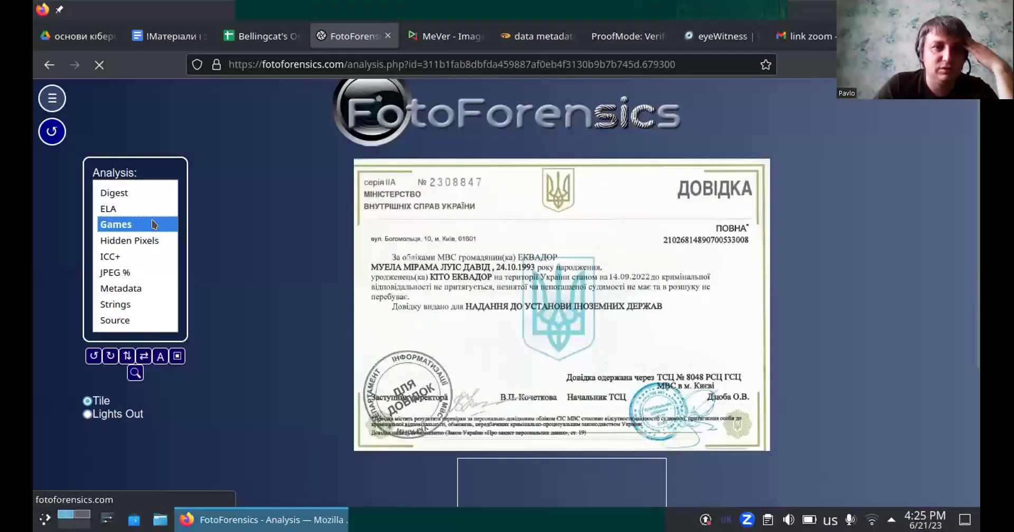
pyautogui.click(158, 240)
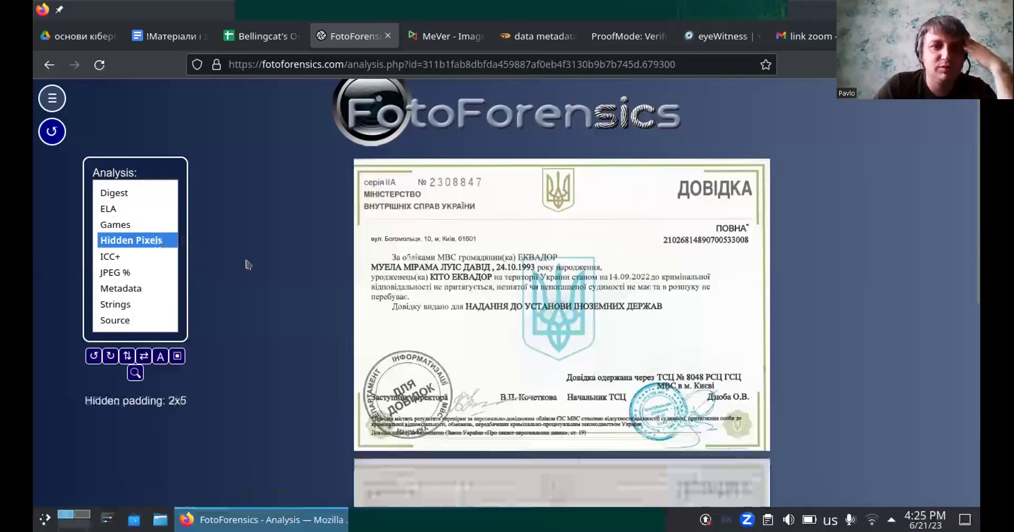
pyautogui.scroll(-5, 245, 263)
pyautogui.scroll(-3, 248, 264)
pyautogui.scroll(10, 248, 264)
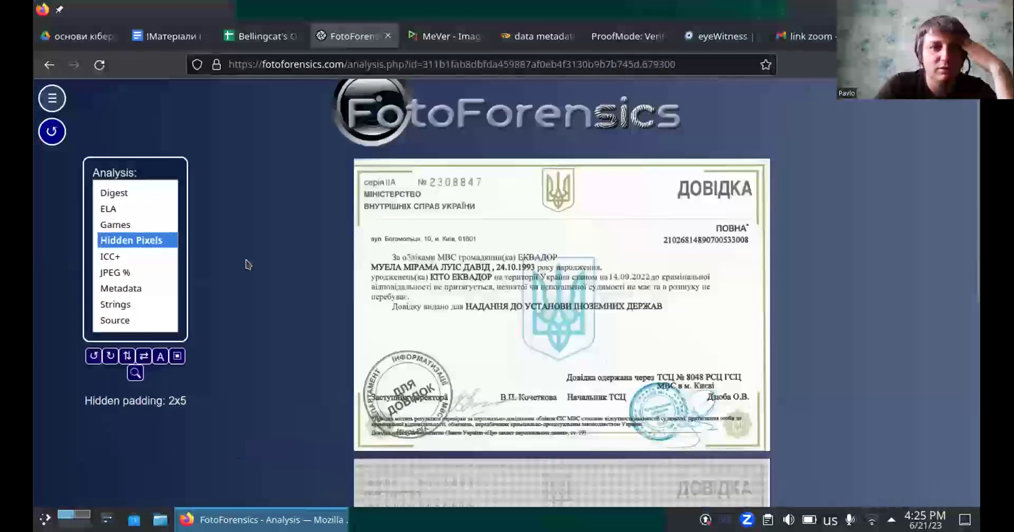
# Go through the ICC+, JPEG % and Metadata analyses of fake.jpg, reading the metadata down to the ICC profile section
pyautogui.click(128, 260)
pyautogui.click(139, 272)
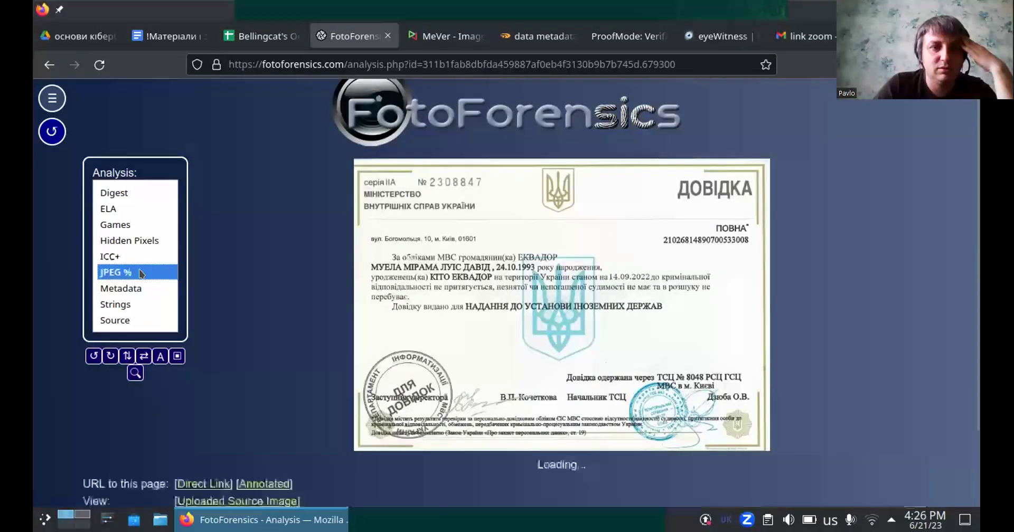
pyautogui.click(149, 288)
pyautogui.scroll(-8, 211, 293)
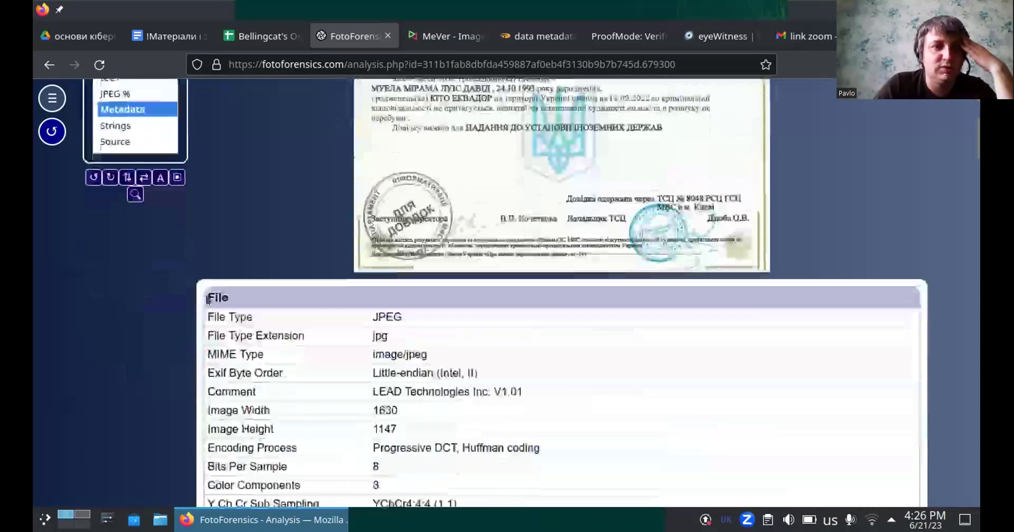
pyautogui.scroll(-15, 315, 287)
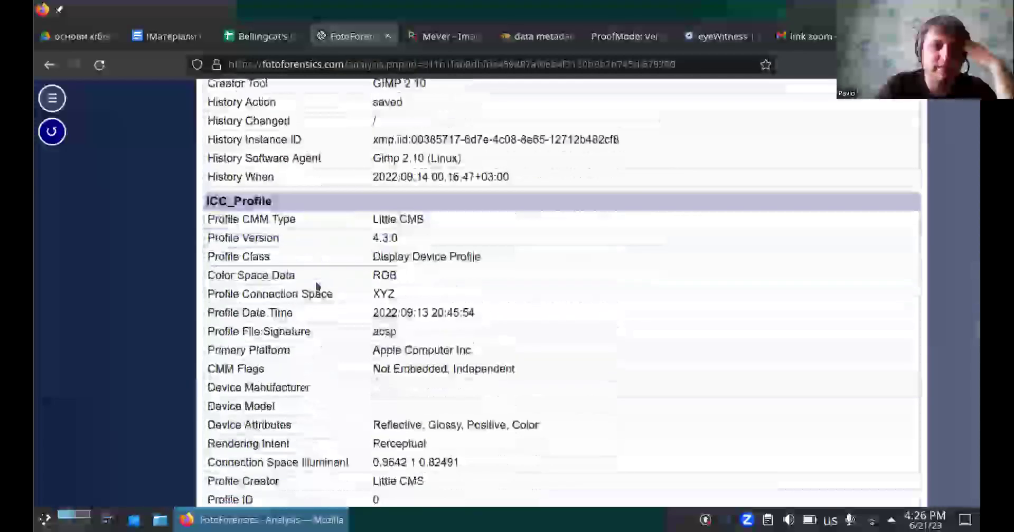
pyautogui.scroll(20, 316, 287)
# View the Strings extracted from fake.jpg and its Source image
pyautogui.click(172, 305)
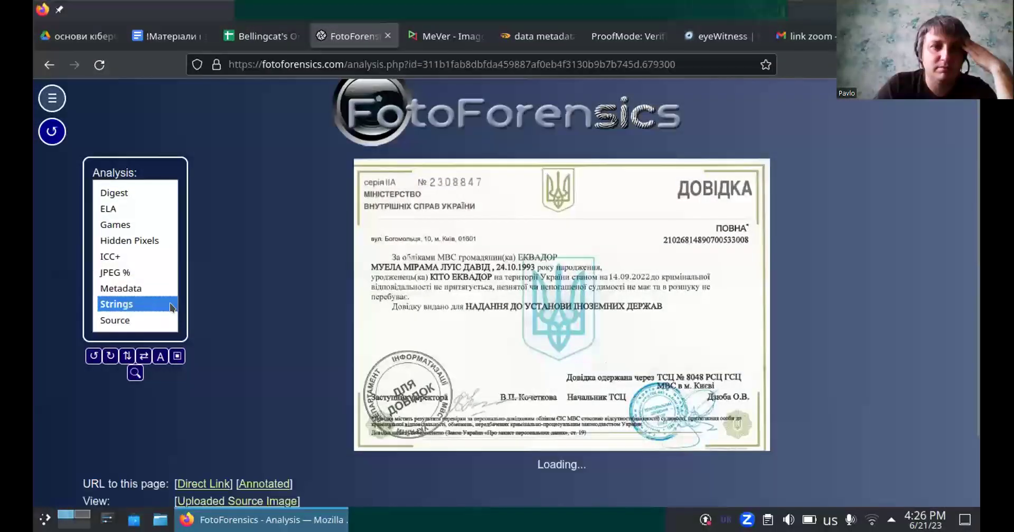
pyautogui.scroll(-5, 242, 309)
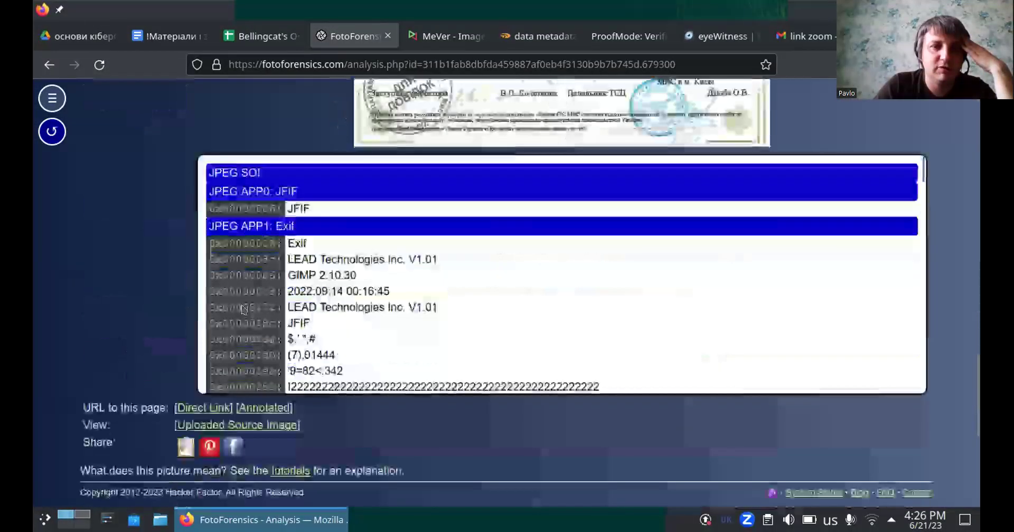
pyautogui.scroll(6, 242, 303)
pyautogui.click(152, 321)
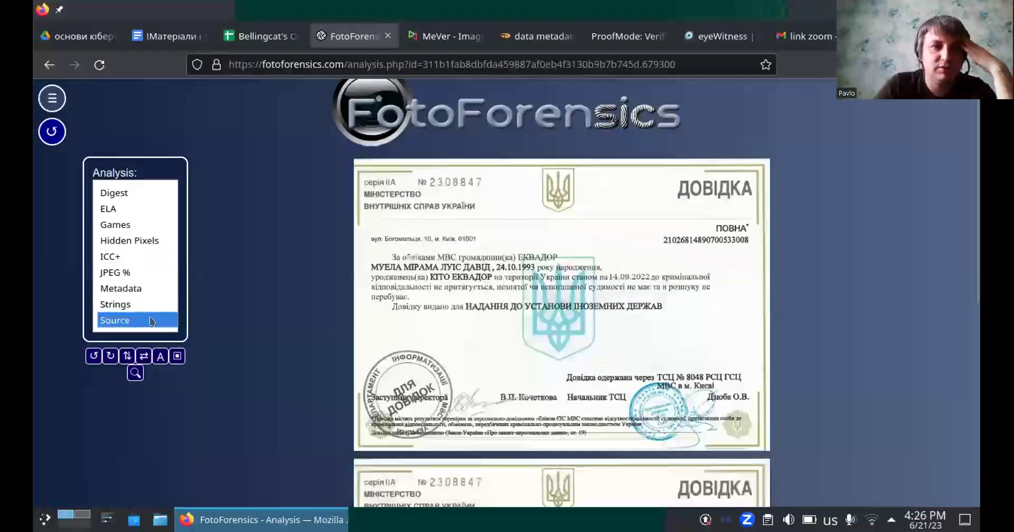
pyautogui.scroll(-6, 249, 328)
pyautogui.scroll(6, 250, 327)
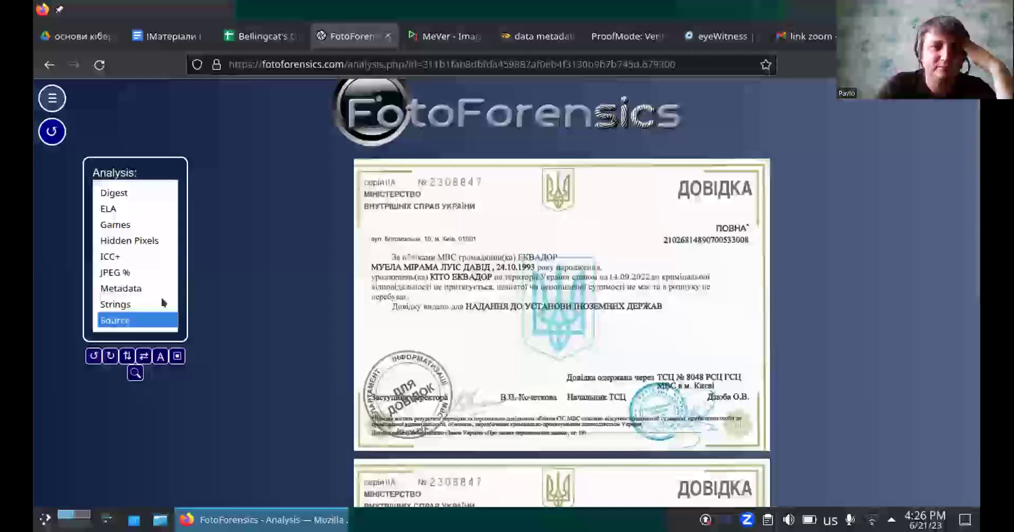
# Revisit the ELA result of fake.jpg and look over its Digest properties
pyautogui.click(140, 210)
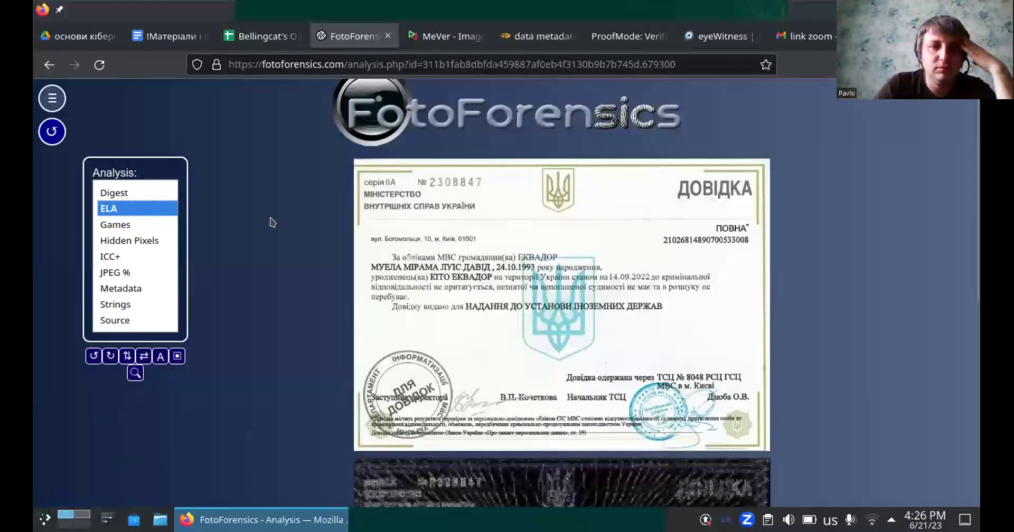
pyautogui.scroll(-6, 272, 222)
pyautogui.scroll(6, 271, 221)
pyautogui.click(151, 192)
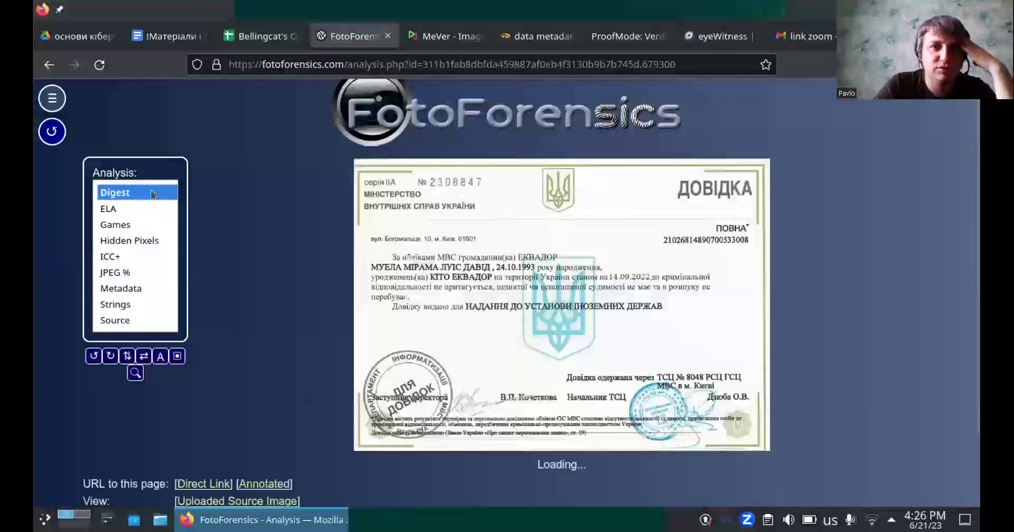
pyautogui.scroll(-3, 336, 276)
pyautogui.scroll(3, 337, 277)
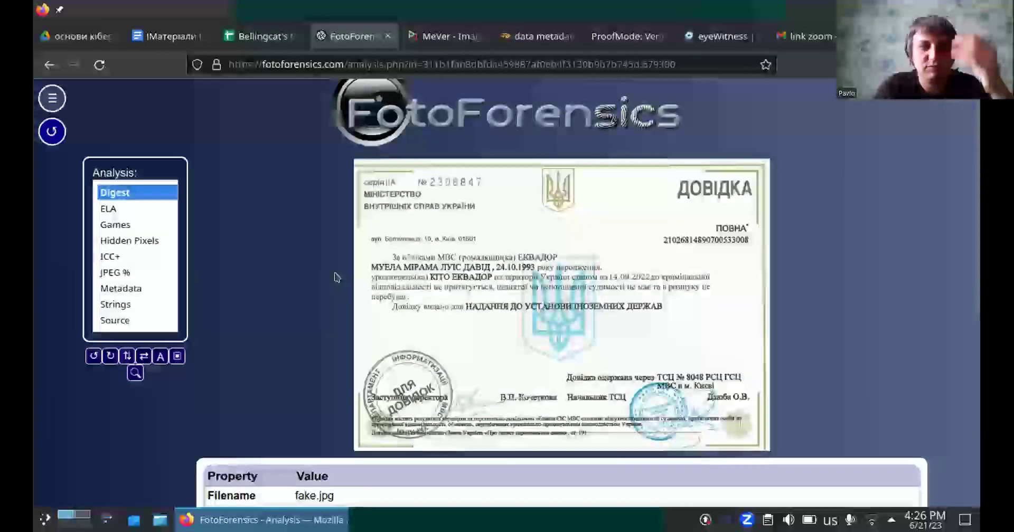
# Close FotoForensics and open the Forensically Image Forensics website from its row in the toolkit spreadsheet
pyautogui.hotkey('ctrl', 'w')
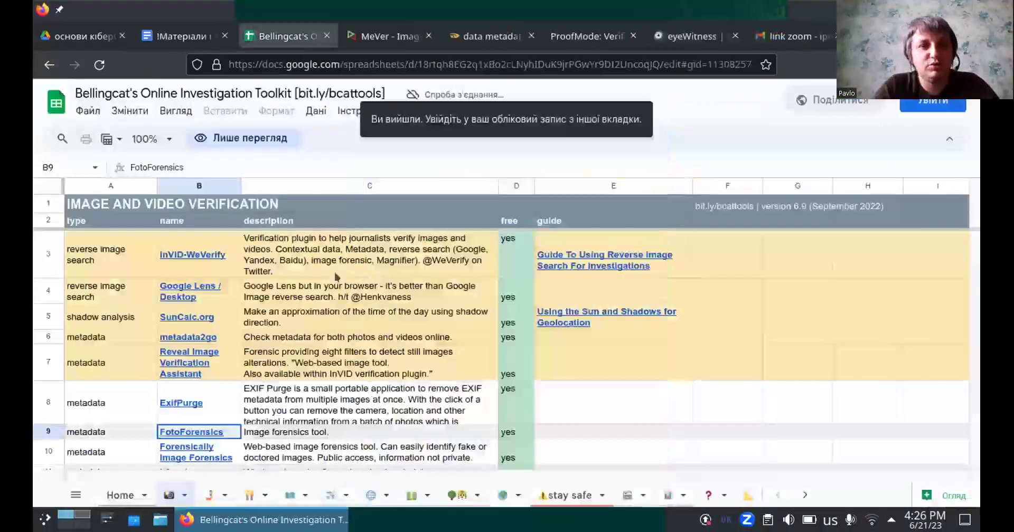
pyautogui.click(232, 446)
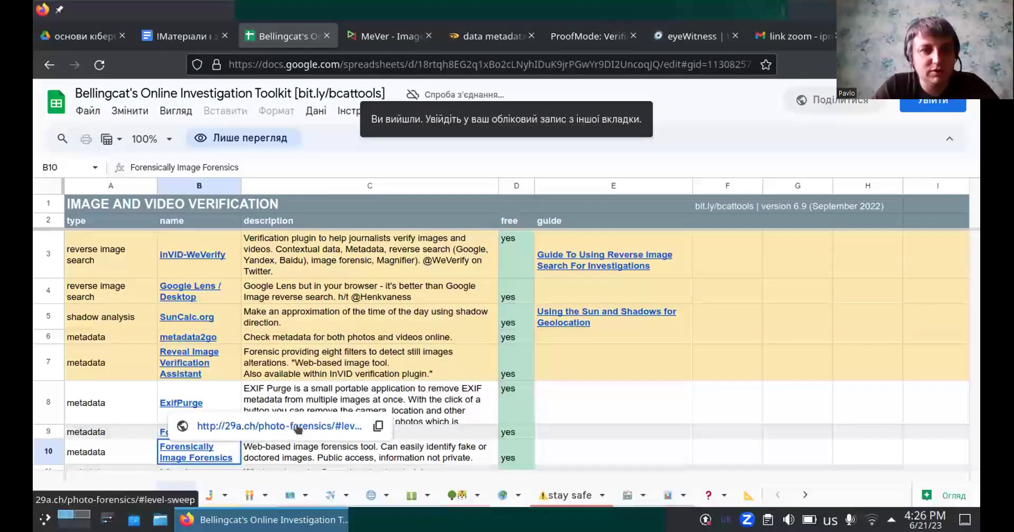
pyautogui.click(298, 427)
pyautogui.scroll(-3, 315, 384)
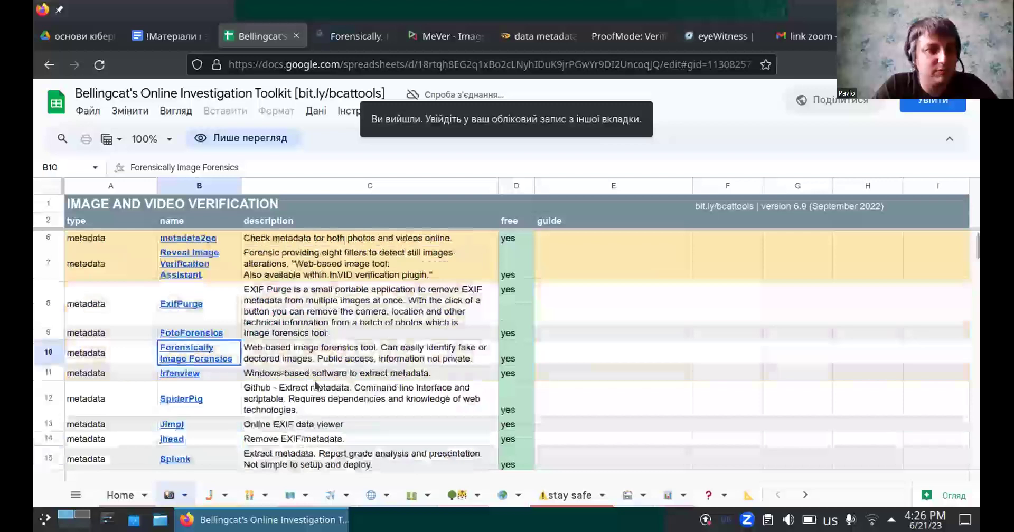
pyautogui.scroll(-4, 315, 385)
pyautogui.scroll(2, 316, 385)
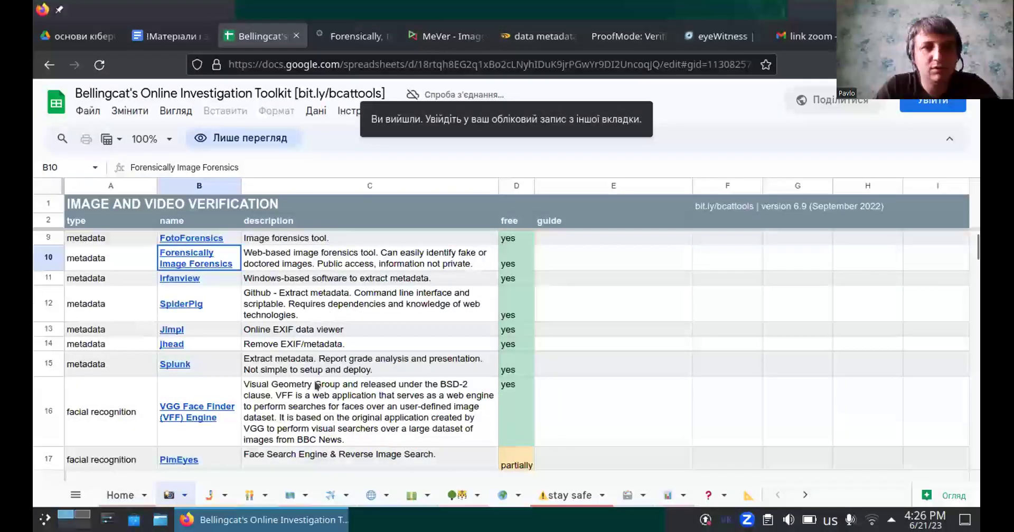
pyautogui.hotkey('ctrl', 'Tab')
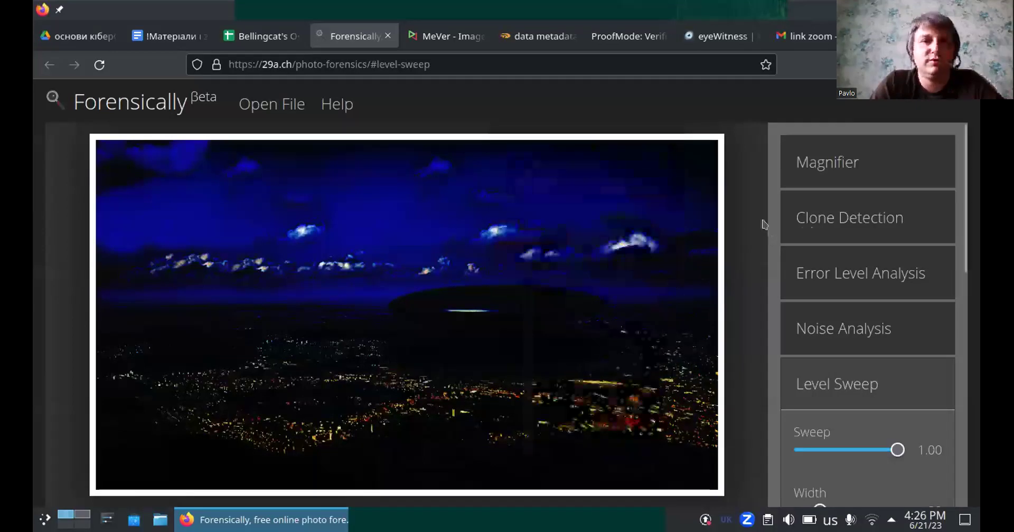
# Inspect the sample flying saucer image with Forensically's Magnifier, and run Clone Detection while looking over its settings
pyautogui.scroll(-3, 708, 262)
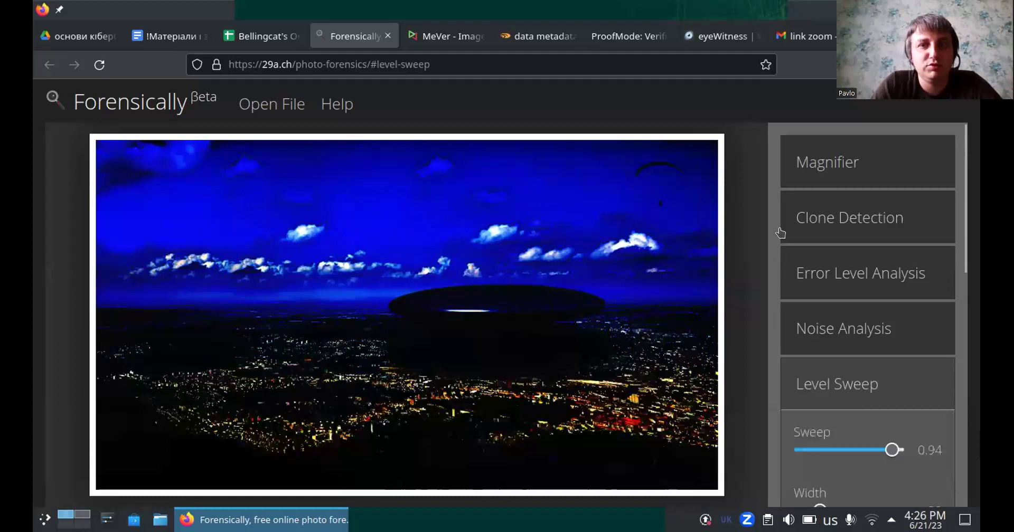
pyautogui.click(852, 157)
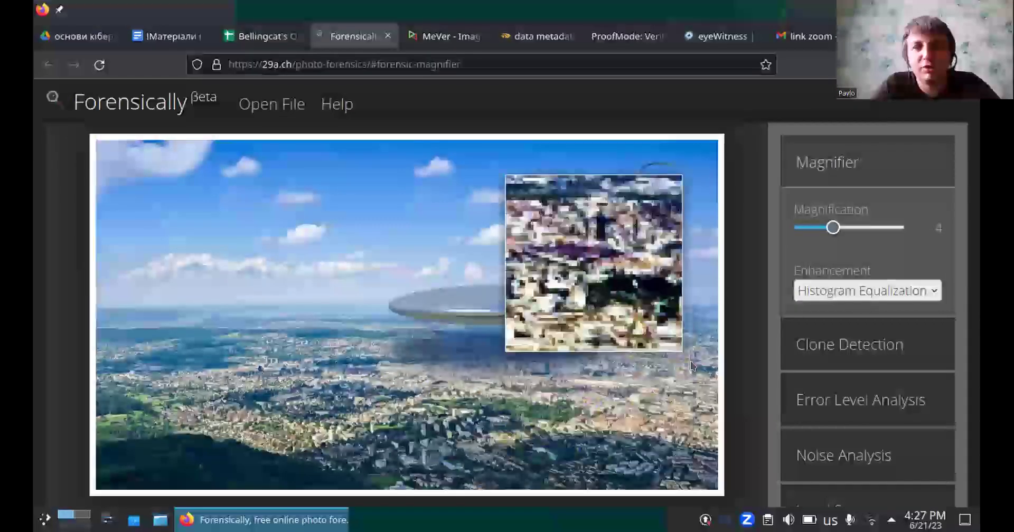
pyautogui.click(855, 354)
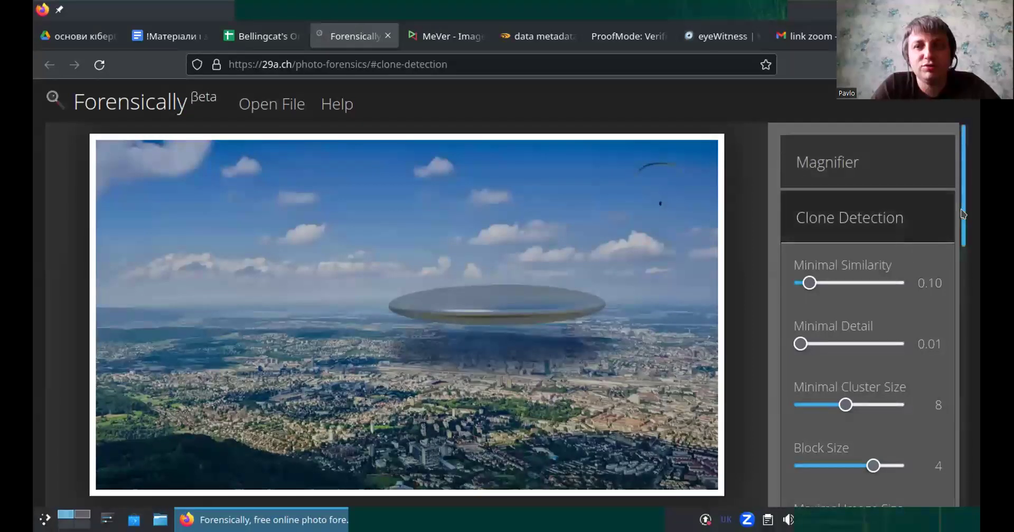
pyautogui.scroll(-2, 969, 236)
pyautogui.scroll(-3, 970, 236)
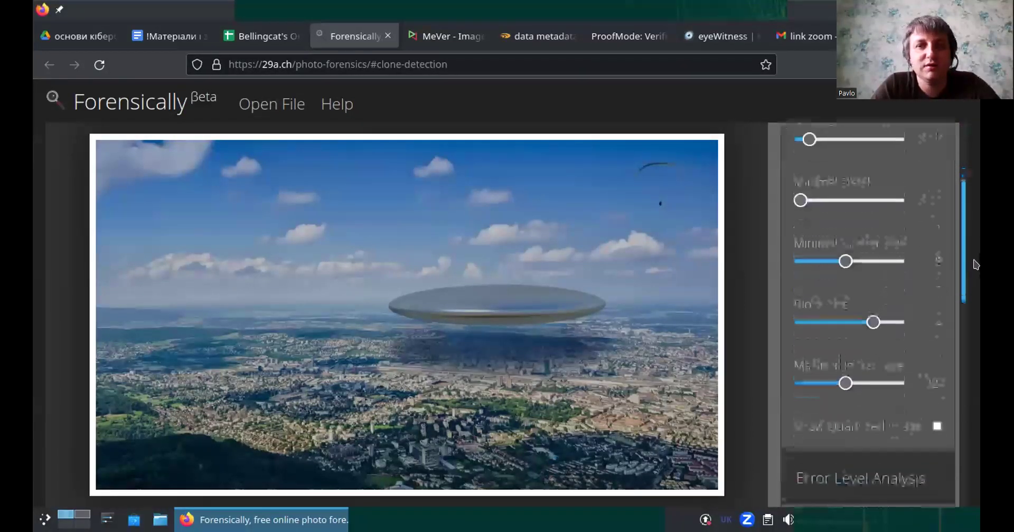
# Switch to GIMP, zoom in on the tower in the sanyo-vpcg250 image to 400%, and activate the Clone tool
pyautogui.hotkey('alt', 'Tab')
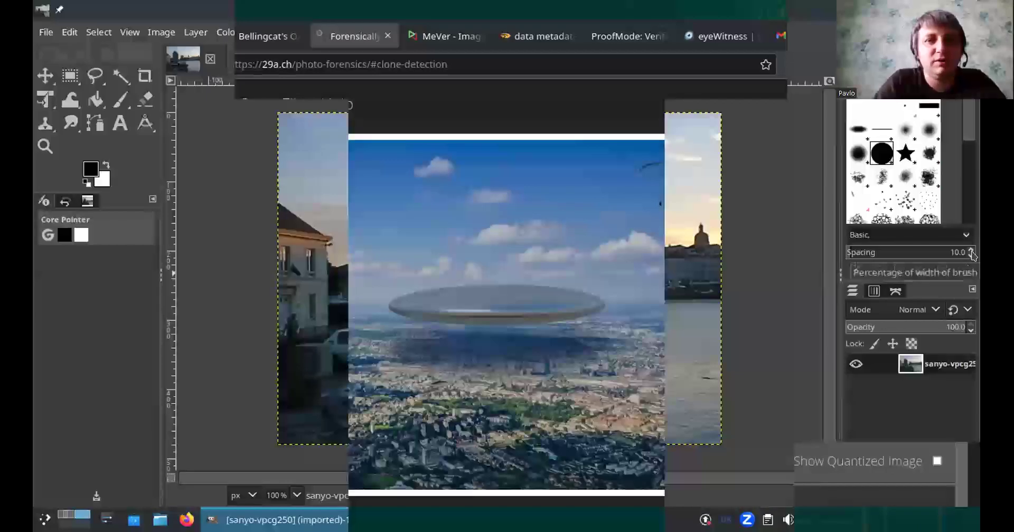
pyautogui.scroll(4, 452, 251)
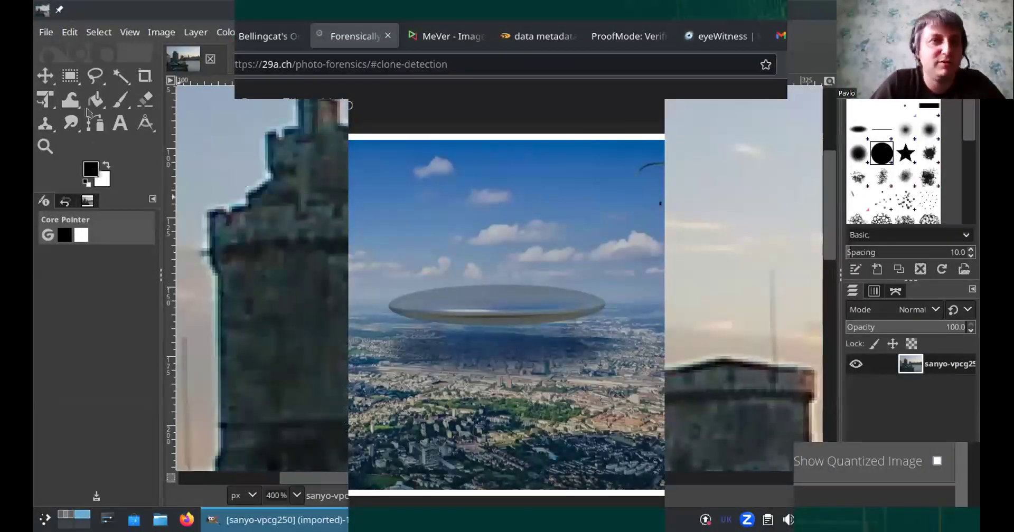
pyautogui.click(42, 127)
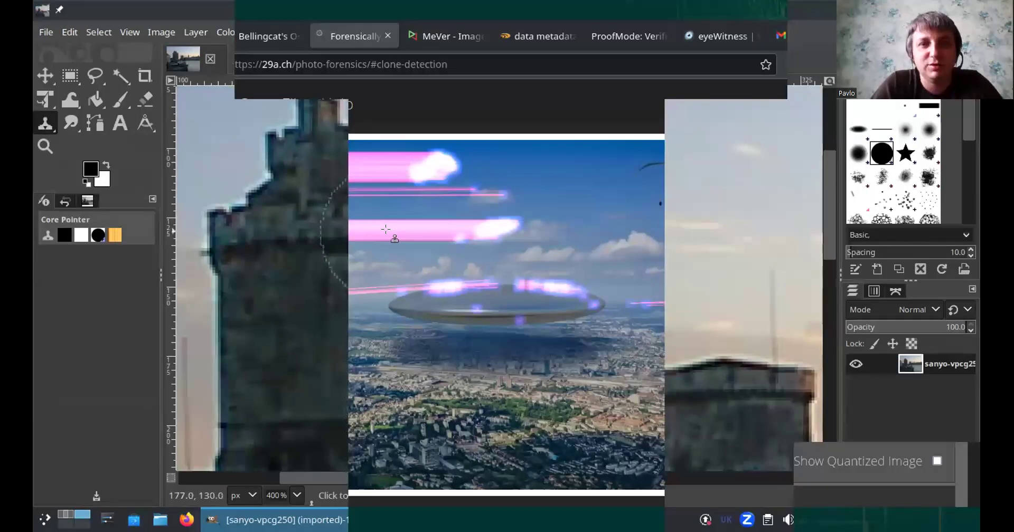
# Try to clone part of the stone tower onto the sky, and undo the clone stroke
pyautogui.moveTo(720, 188)
pyautogui.mouseDown()
pyautogui.moveTo(674, 177)
pyautogui.moveTo(698, 173)
pyautogui.moveTo(704, 191)
pyautogui.moveTo(638, 207)
pyautogui.moveTo(653, 165)
pyautogui.moveTo(697, 185)
pyautogui.moveTo(729, 223)
pyautogui.moveTo(629, 228)
pyautogui.mouseUp()
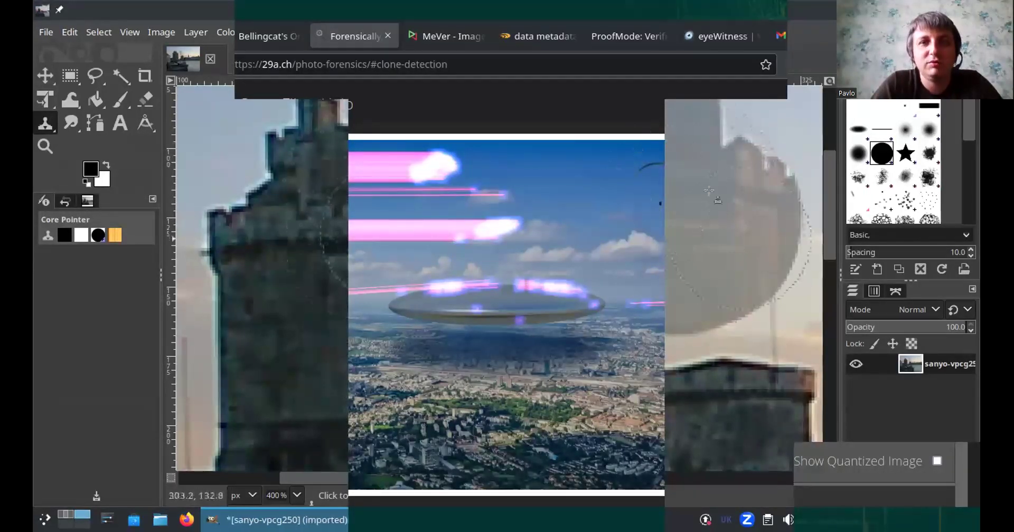
pyautogui.press('1')
pyautogui.scroll(3, 750, 271)
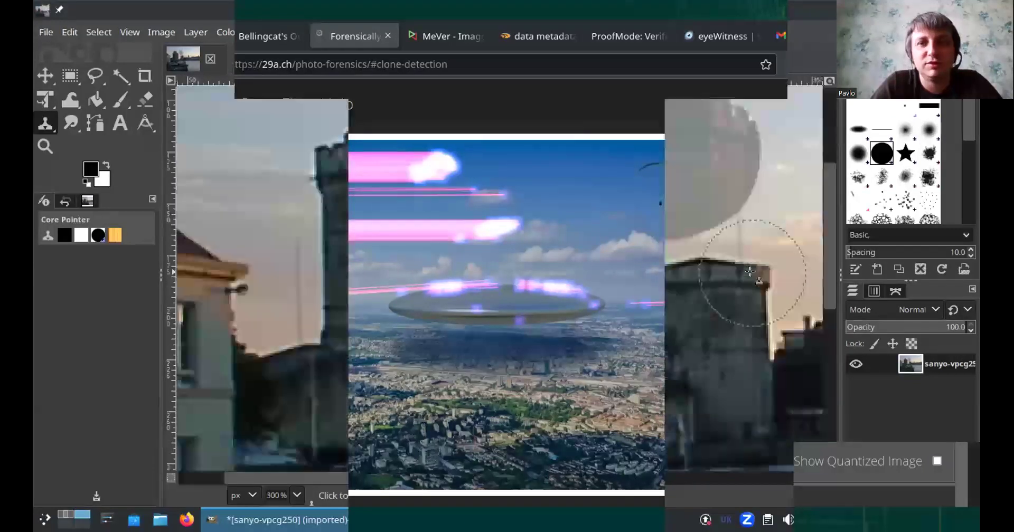
pyautogui.hotkey('ctrl', 'z')
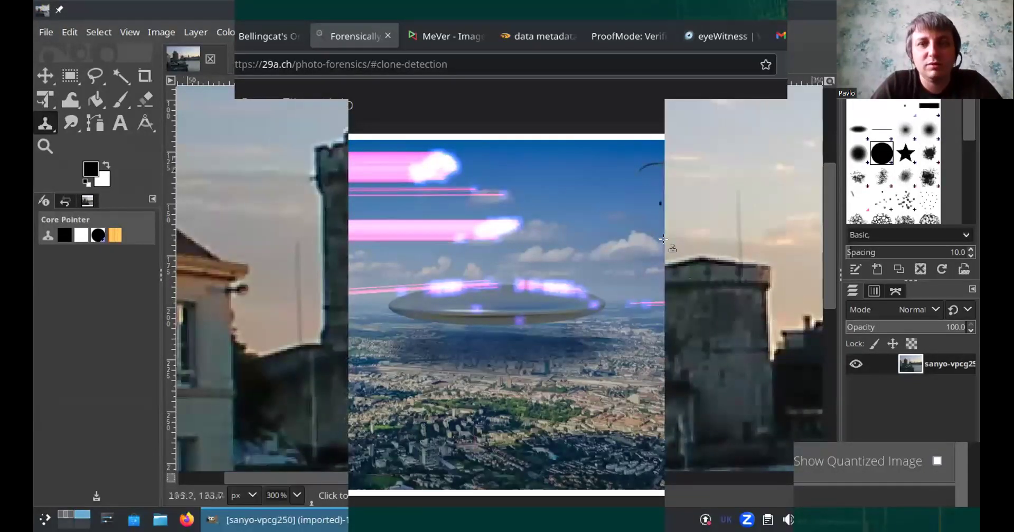
# Clear the sanyo-vpcg250 image in GIMP, and undo the clearing
pyautogui.press('Delete')
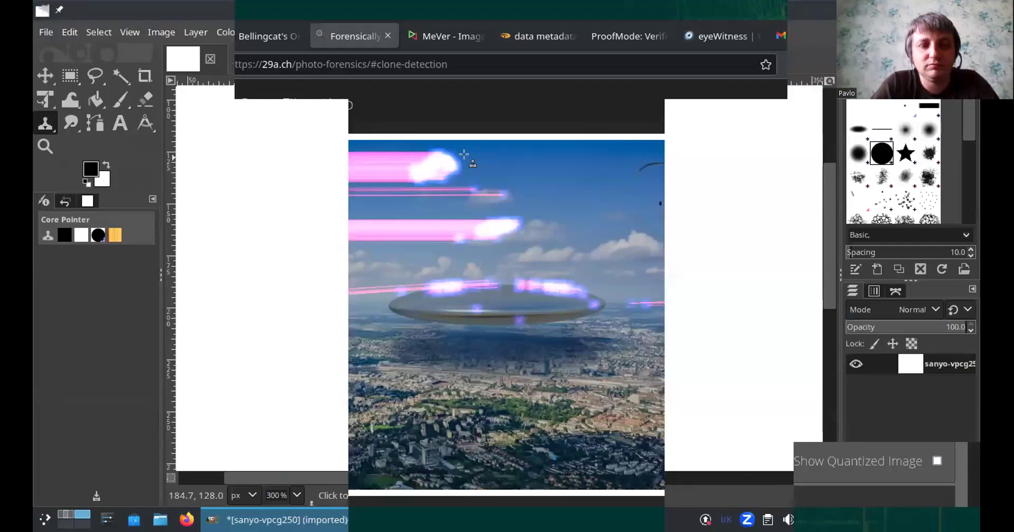
pyautogui.hotkey('ctrl', 'z')
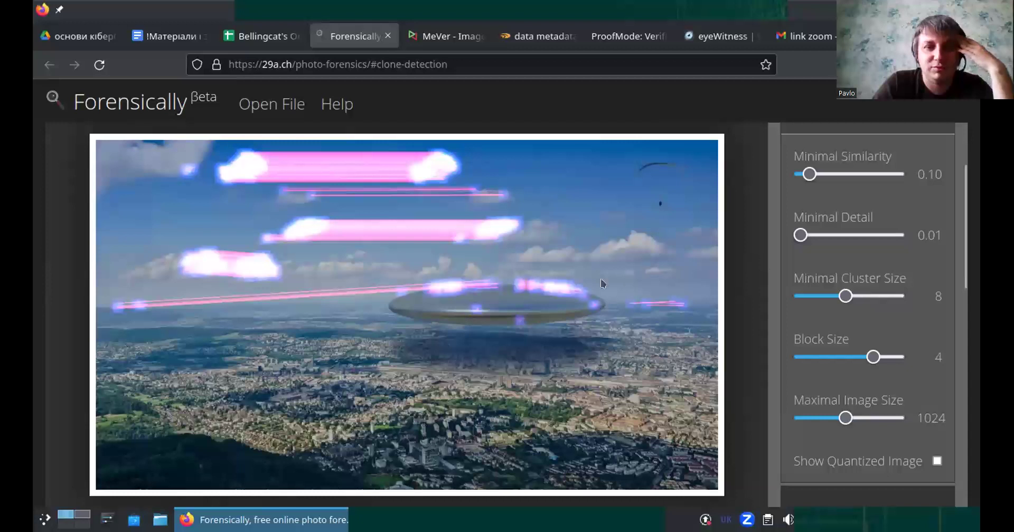
# Return to Forensically, view the flying saucer image with the Magnifier, and run Clone Detection on it again
pyautogui.scroll(2, 816, 296)
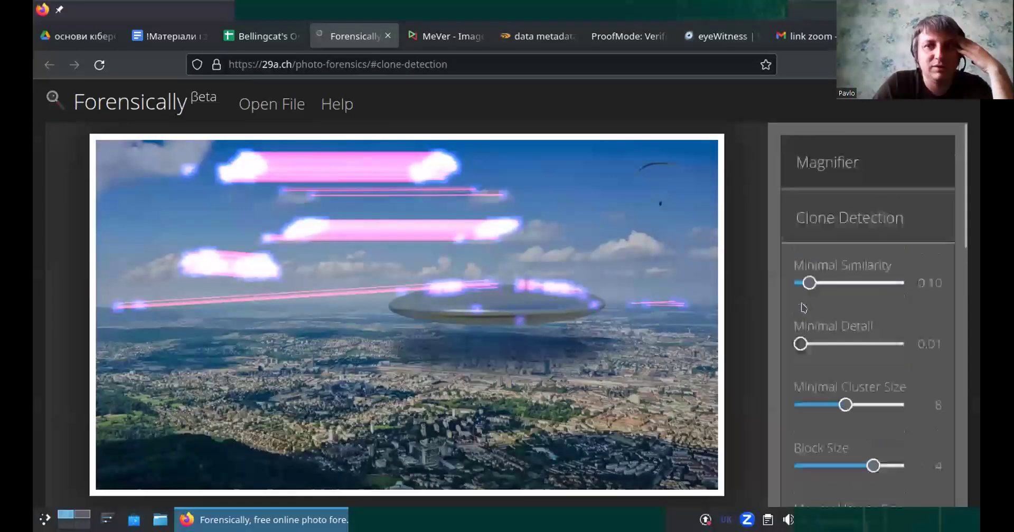
pyautogui.click(836, 157)
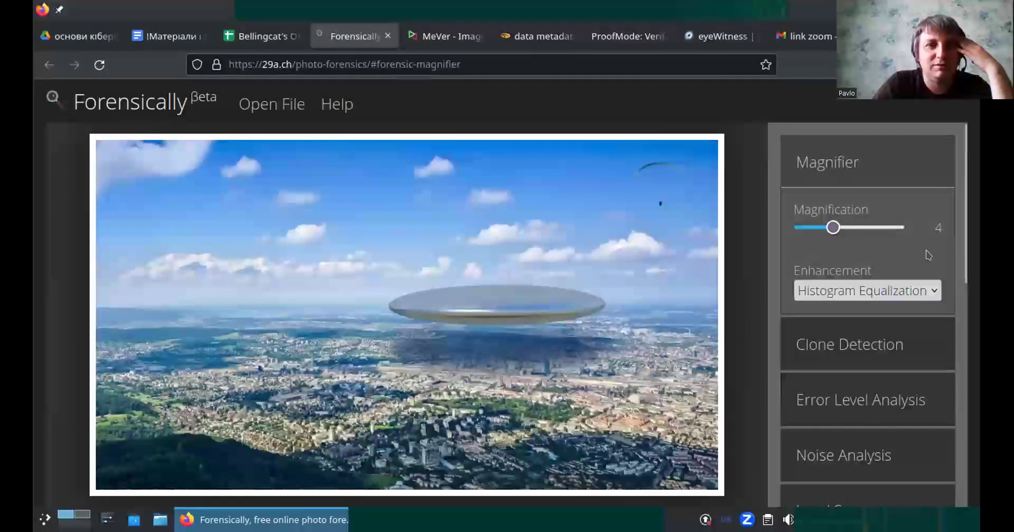
pyautogui.click(897, 341)
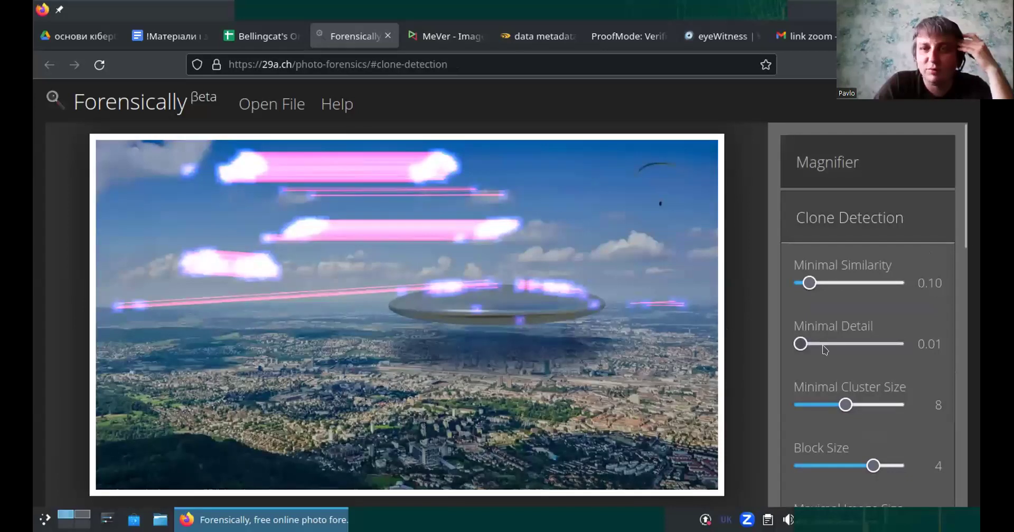
# Run Error Level Analysis on the flying saucer image and look over its settings
pyautogui.scroll(-6, 783, 240)
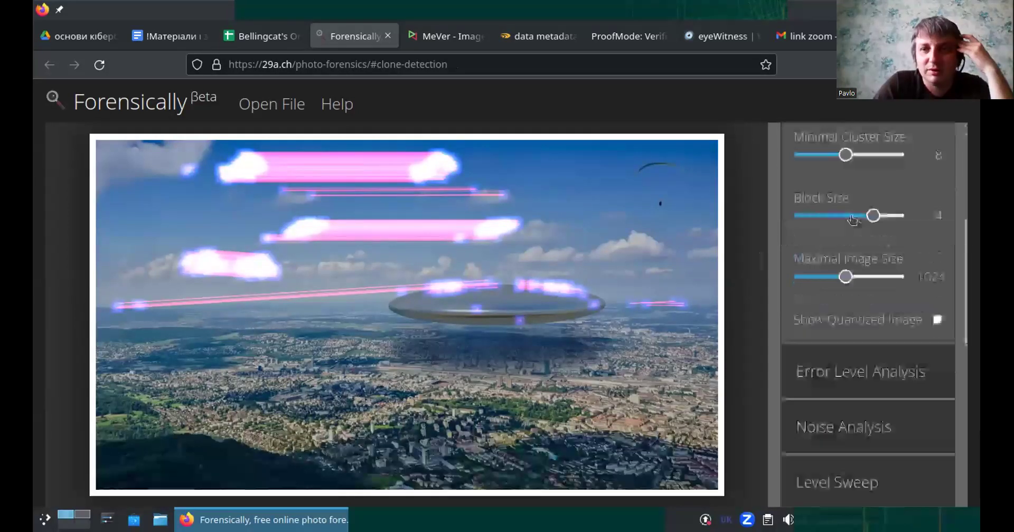
pyautogui.click(848, 312)
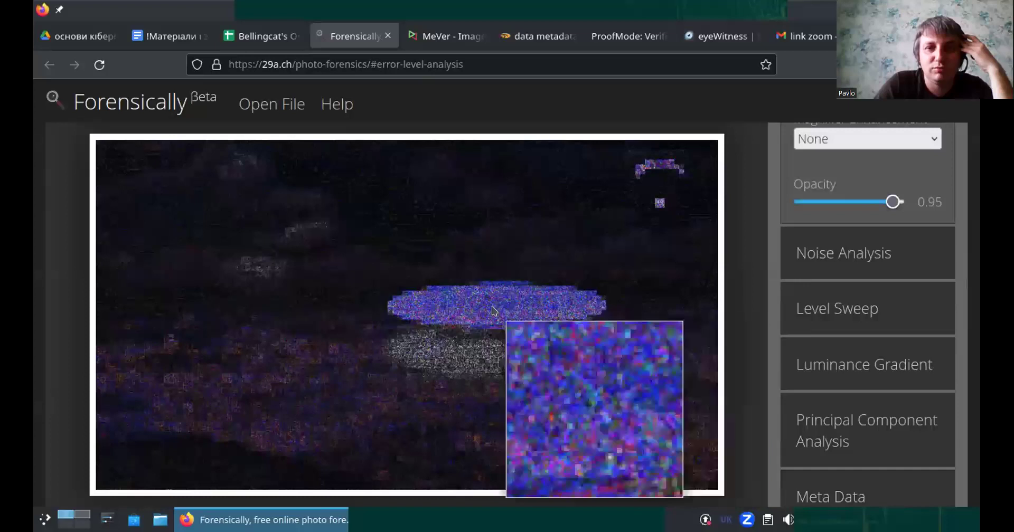
pyautogui.scroll(6, 783, 265)
pyautogui.scroll(-8, 783, 264)
pyautogui.scroll(2, 785, 264)
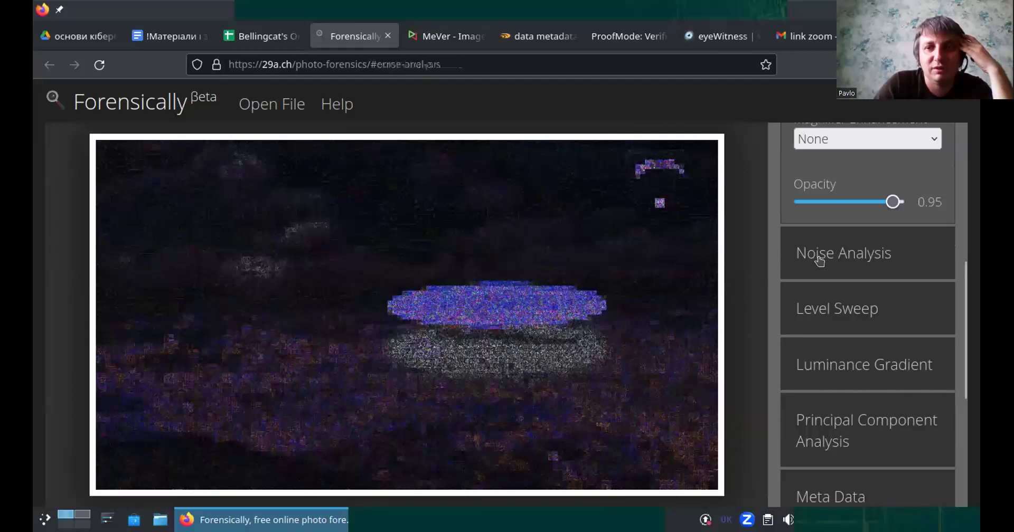
# Run Noise Analysis and Level Sweep on the flying saucer image, and set the Level Sweep opacity to 1.00
pyautogui.click(818, 257)
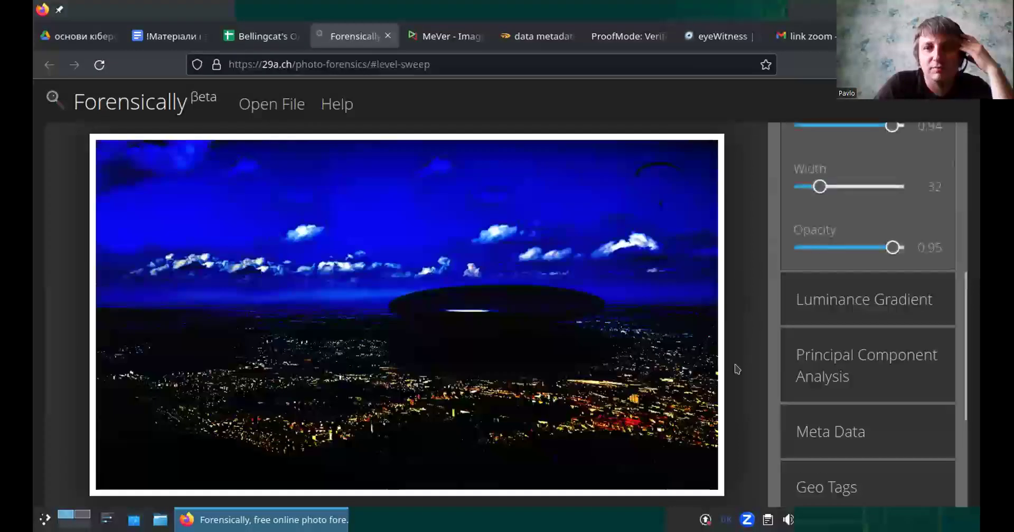
pyautogui.scroll(4, 780, 340)
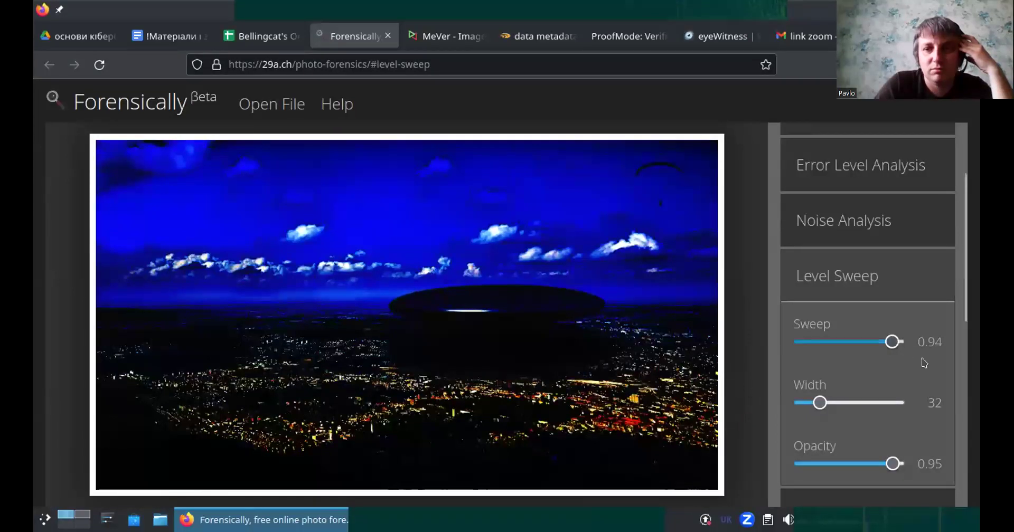
pyautogui.scroll(-2, 960, 305)
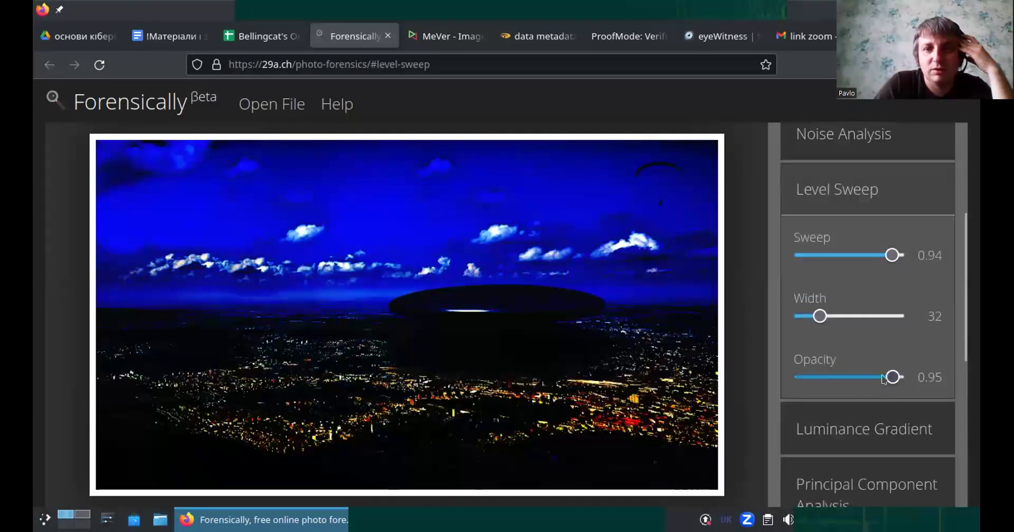
pyautogui.moveTo(852, 375); pyautogui.dragTo(898, 377)
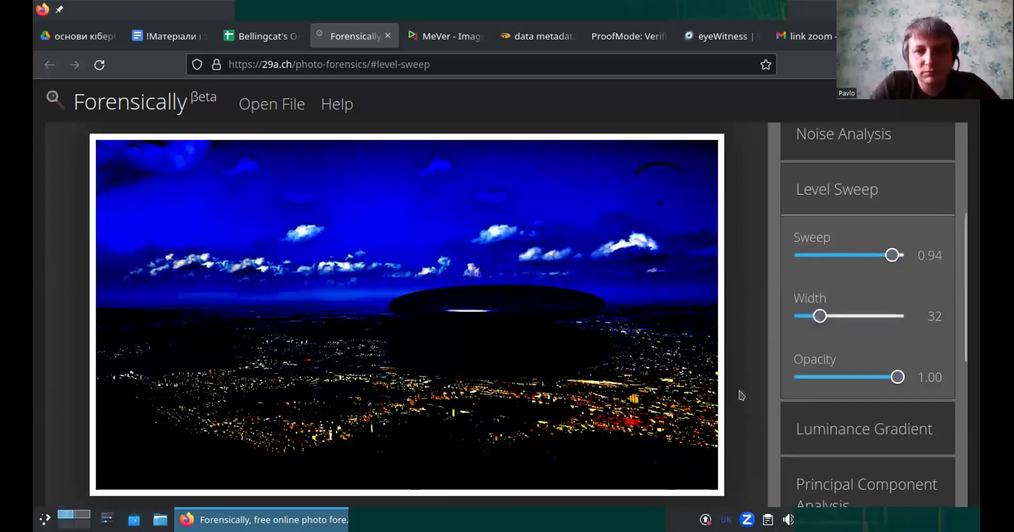
# View the flying saucer image with Luminance Gradient and with Principal Component Analysis
pyautogui.click(802, 418)
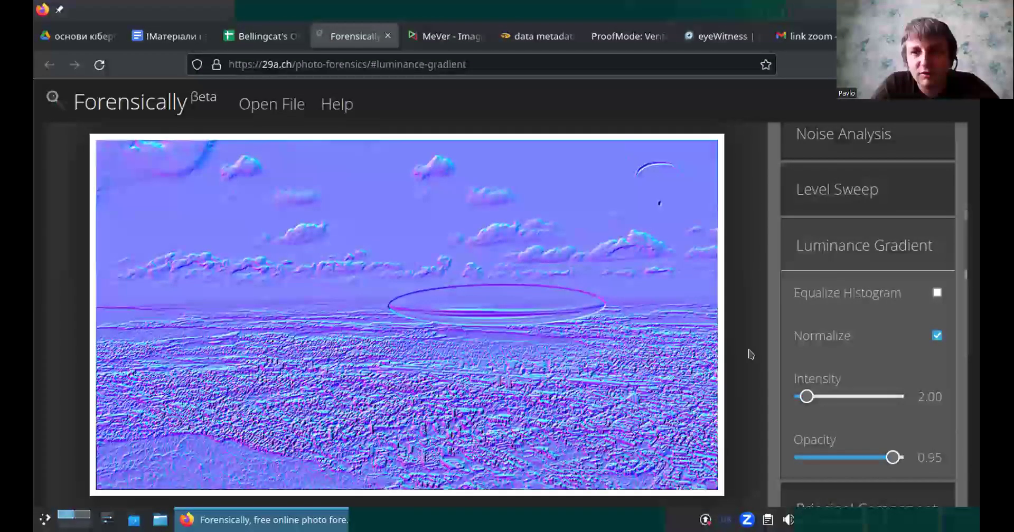
pyautogui.scroll(-6, 857, 311)
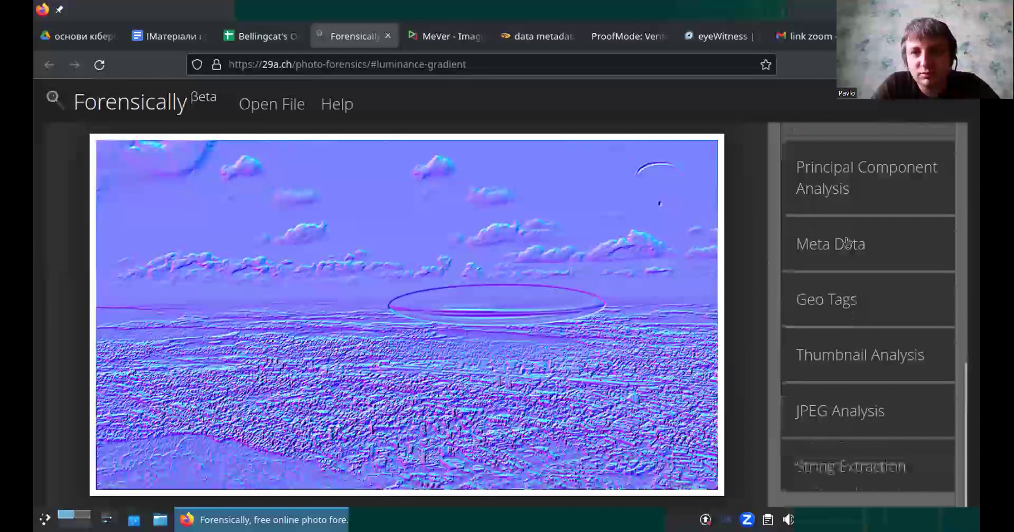
pyautogui.click(828, 201)
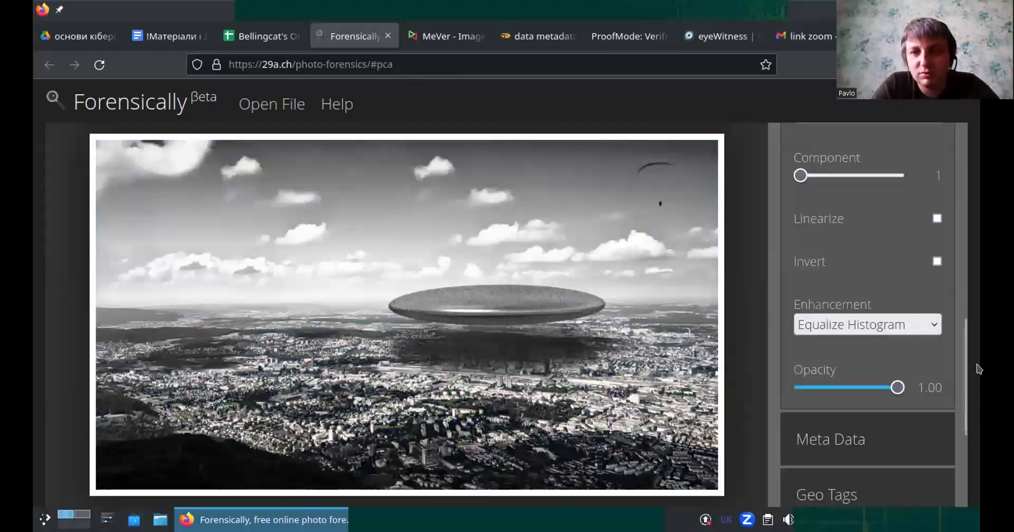
# Open the sample image's Meta Data and read through the EXIF fields down to the embedded thumbnail
pyautogui.click(851, 431)
pyautogui.scroll(-10, 422, 333)
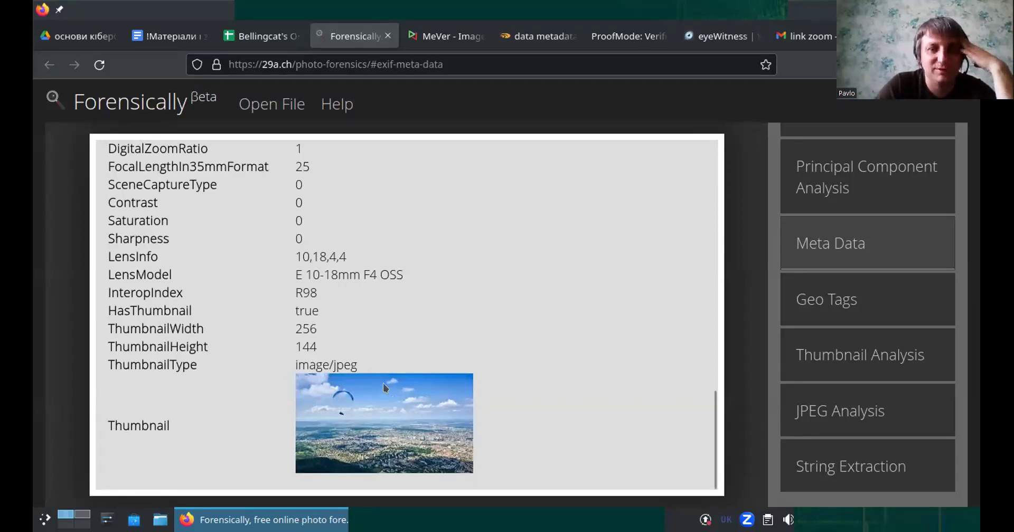
pyautogui.scroll(10, 391, 423)
pyautogui.scroll(-10, 391, 421)
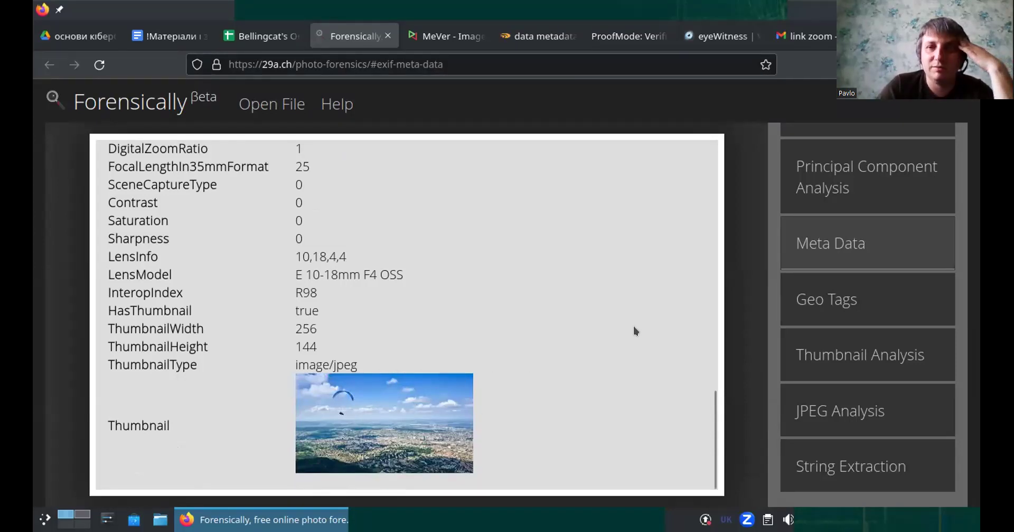
# Open the image's Geo Tags and examine the location marker on the map near Zürich at close range
pyautogui.click(823, 309)
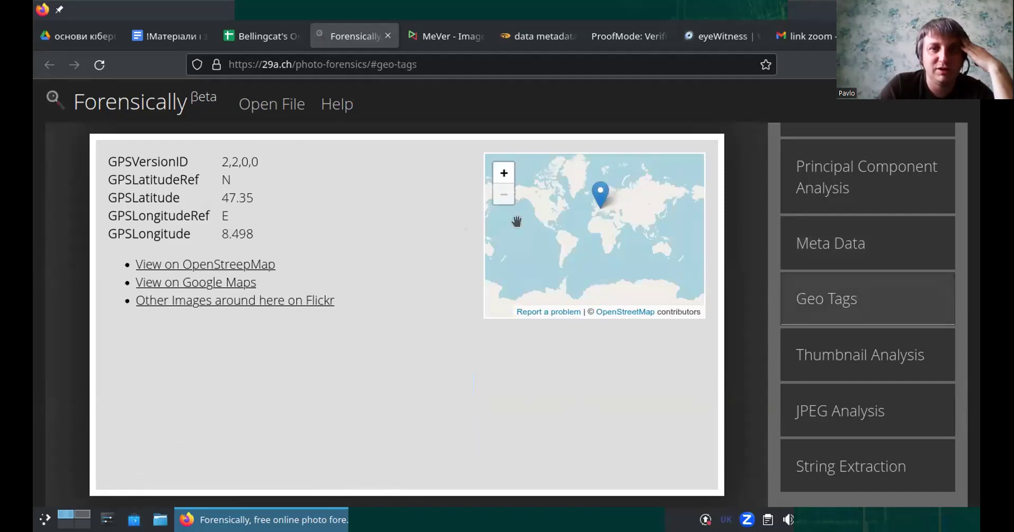
pyautogui.scroll(2, 602, 201)
pyautogui.scroll(2, 565, 213)
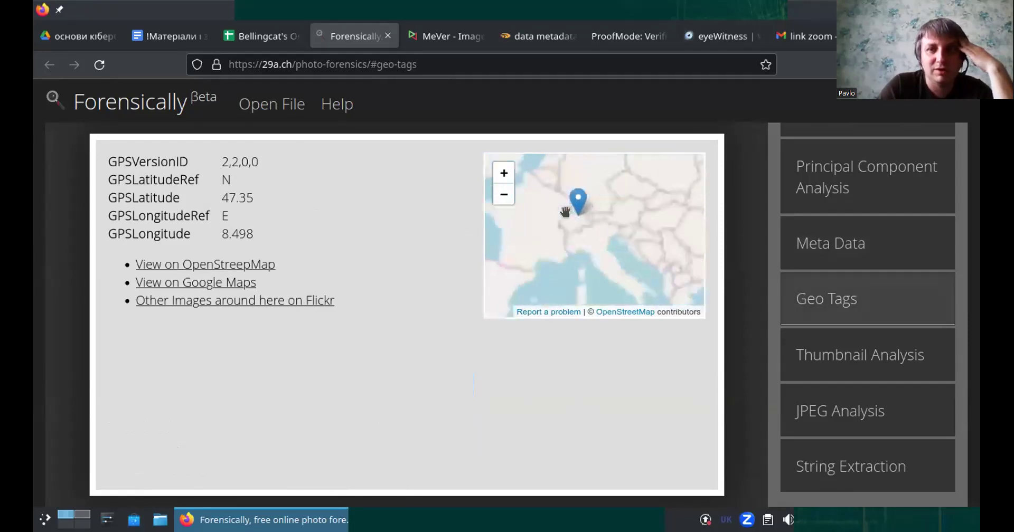
pyautogui.scroll(4, 565, 213)
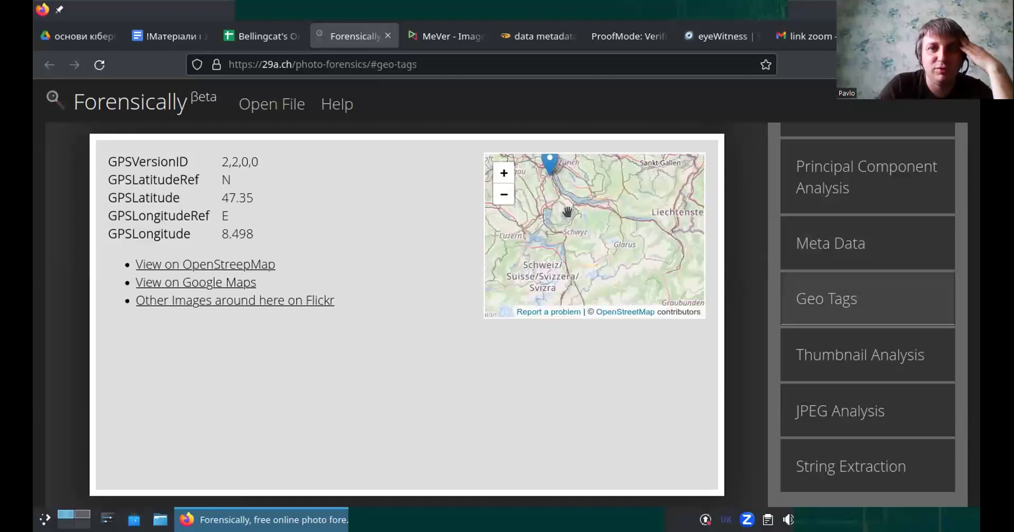
pyautogui.moveTo(607, 201); pyautogui.dragTo(644, 286)
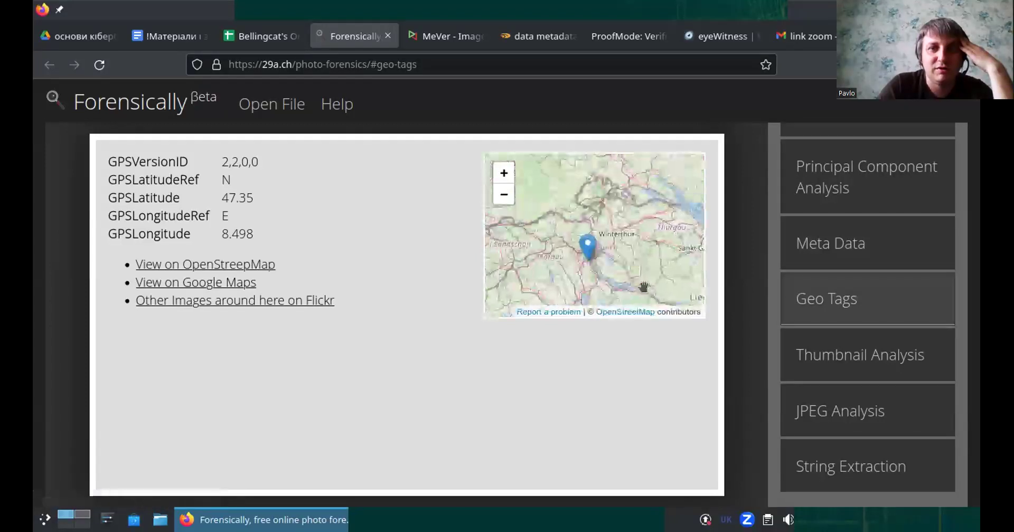
pyautogui.scroll(3, 588, 258)
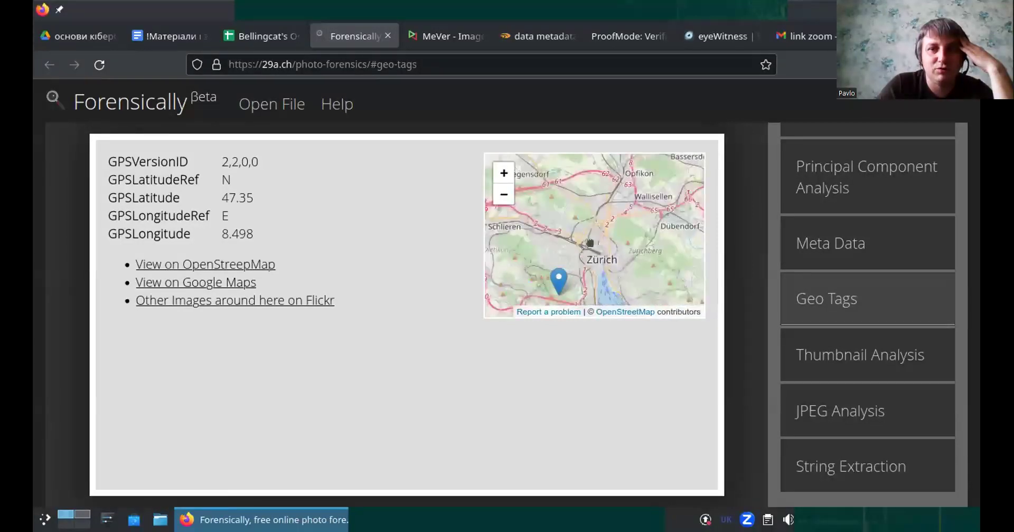
pyautogui.moveTo(590, 243); pyautogui.dragTo(607, 199)
pyautogui.scroll(3, 578, 240)
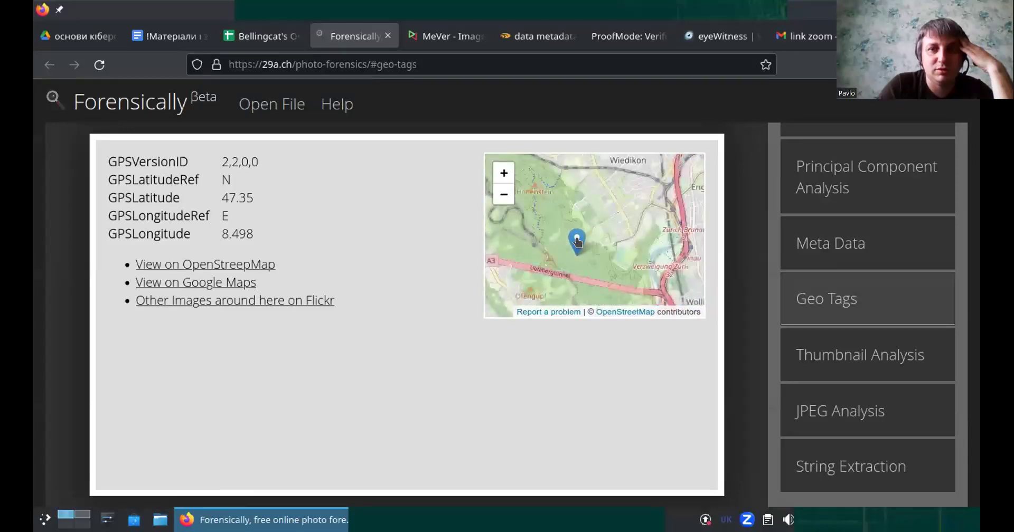
pyautogui.moveTo(578, 242); pyautogui.dragTo(566, 269)
pyautogui.scroll(2, 566, 253)
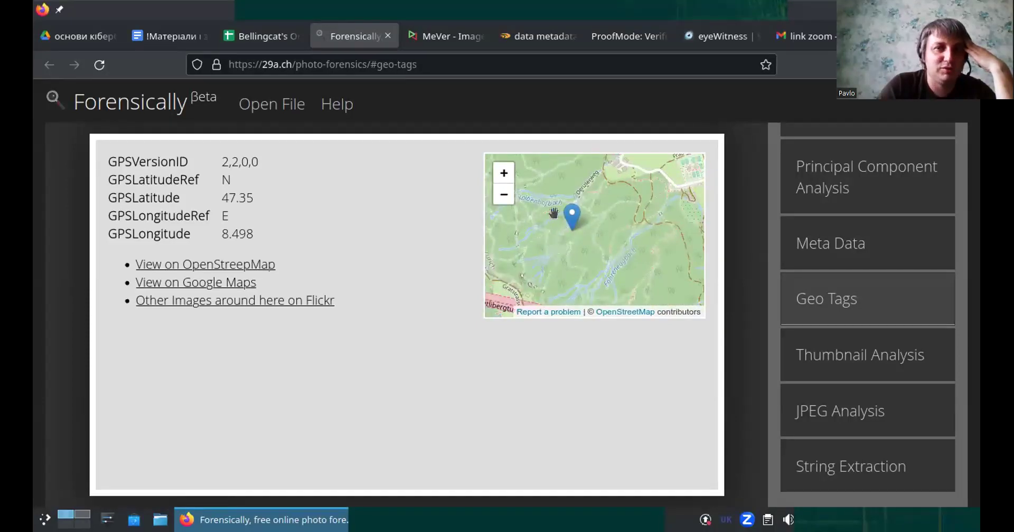
pyautogui.scroll(-2, 555, 213)
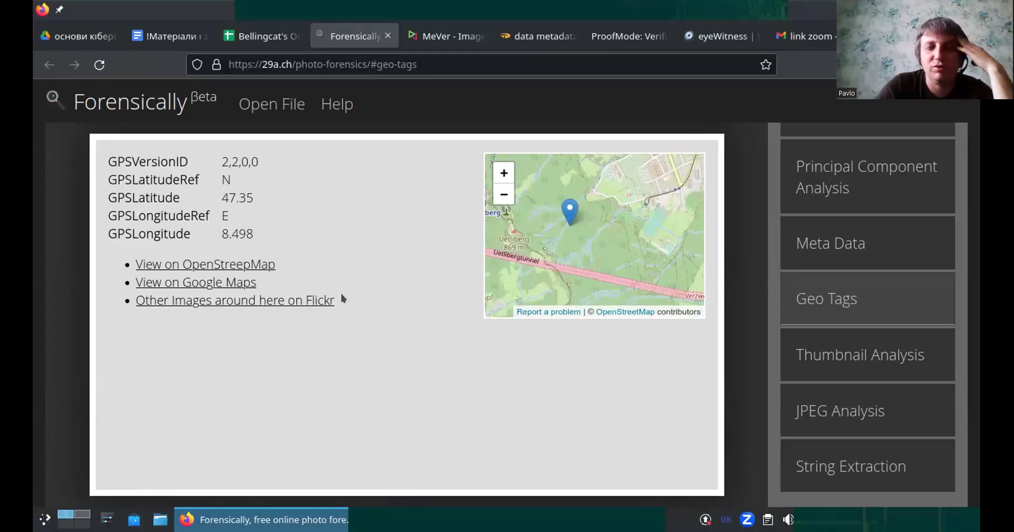
# Run Thumbnail Analysis on the sample image and vary the thumbnail overlay's opacity, ending at 1.00
pyautogui.click(836, 355)
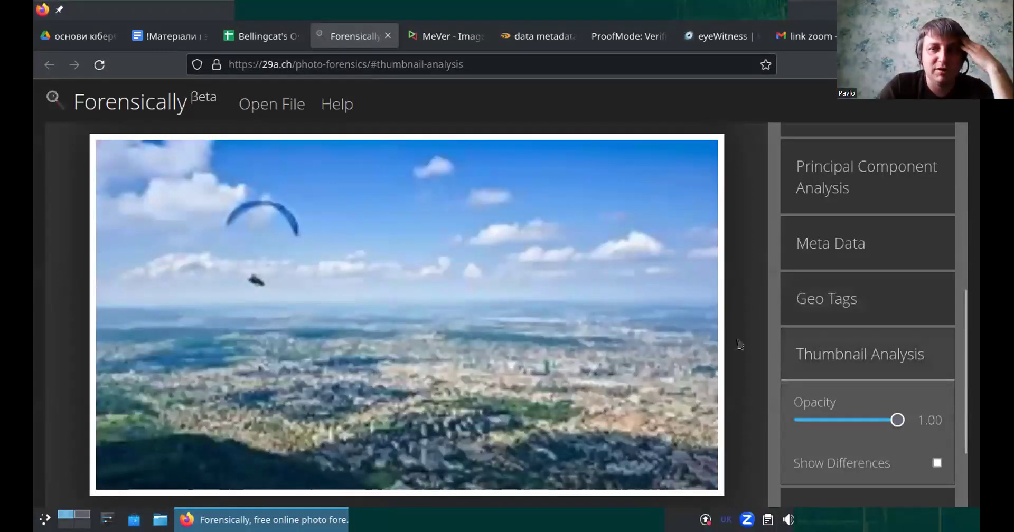
pyautogui.moveTo(897, 421)
pyautogui.mouseDown()
pyautogui.moveTo(820, 421)
pyautogui.moveTo(898, 421)
pyautogui.mouseUp()
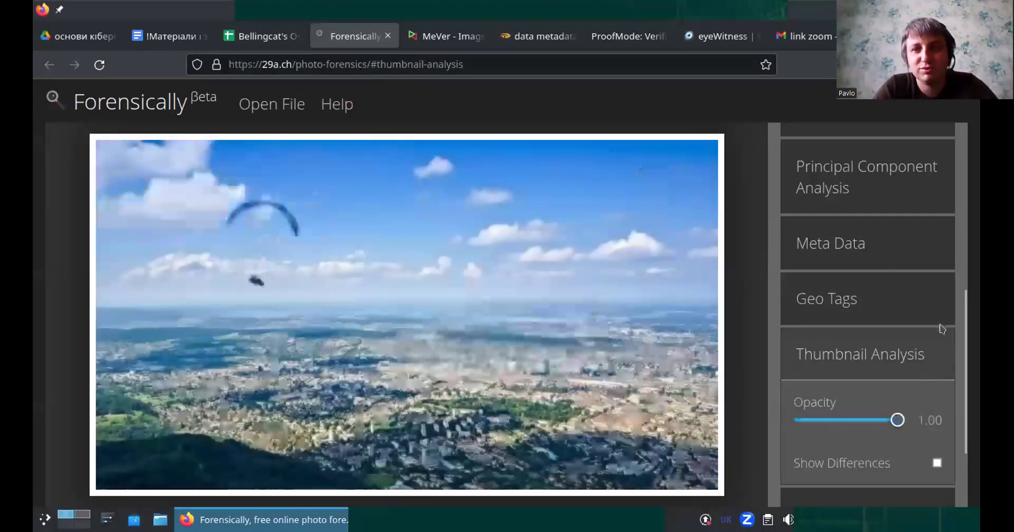
# Run JPEG Analysis and examine the image's comments, quantization tables and file structure list
pyautogui.scroll(-2, 969, 370)
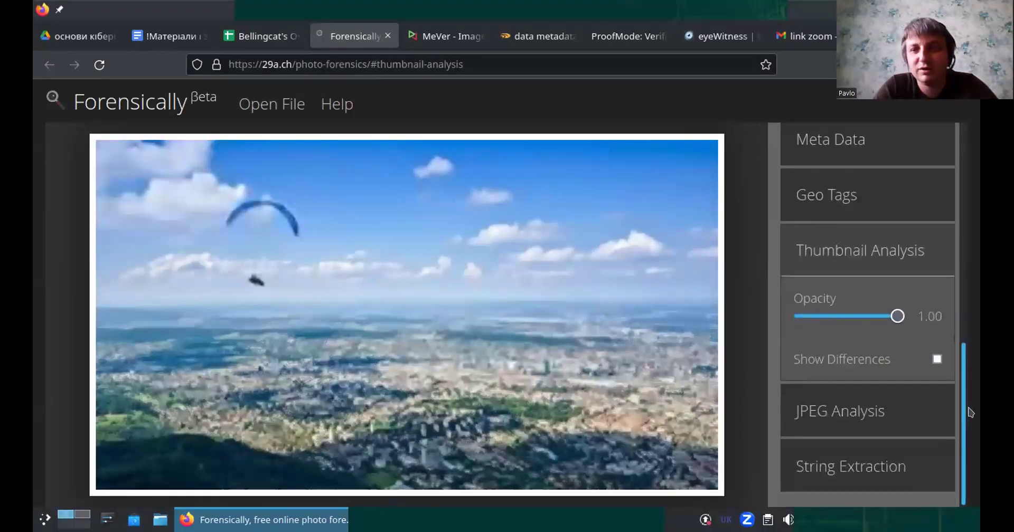
pyautogui.click(854, 415)
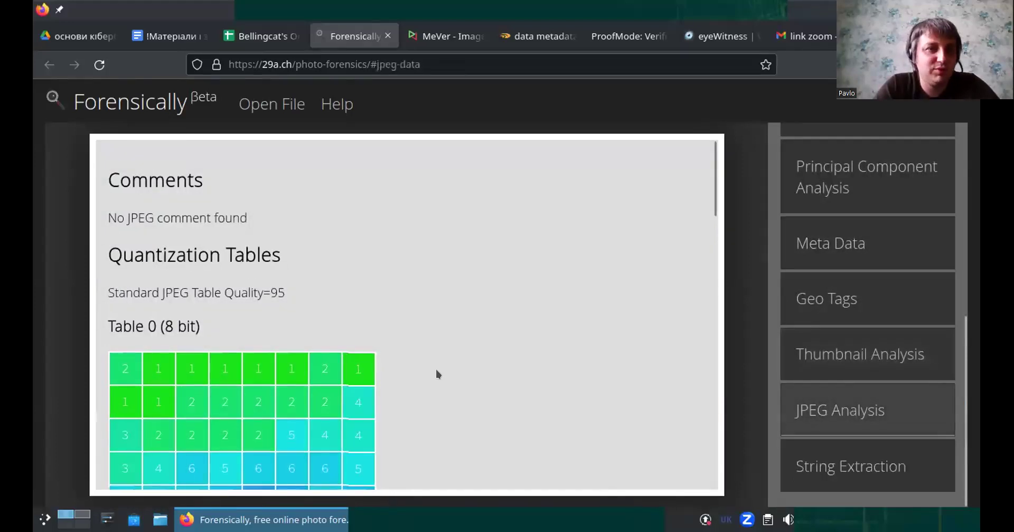
pyautogui.scroll(-6, 436, 370)
pyautogui.scroll(5, 436, 369)
pyautogui.scroll(-10, 436, 369)
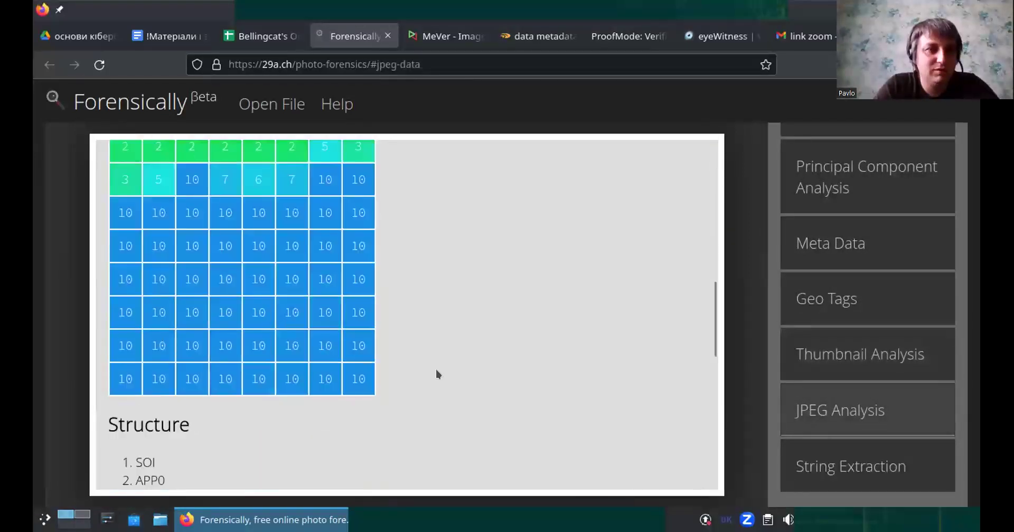
pyautogui.scroll(10, 436, 369)
pyautogui.scroll(-10, 436, 369)
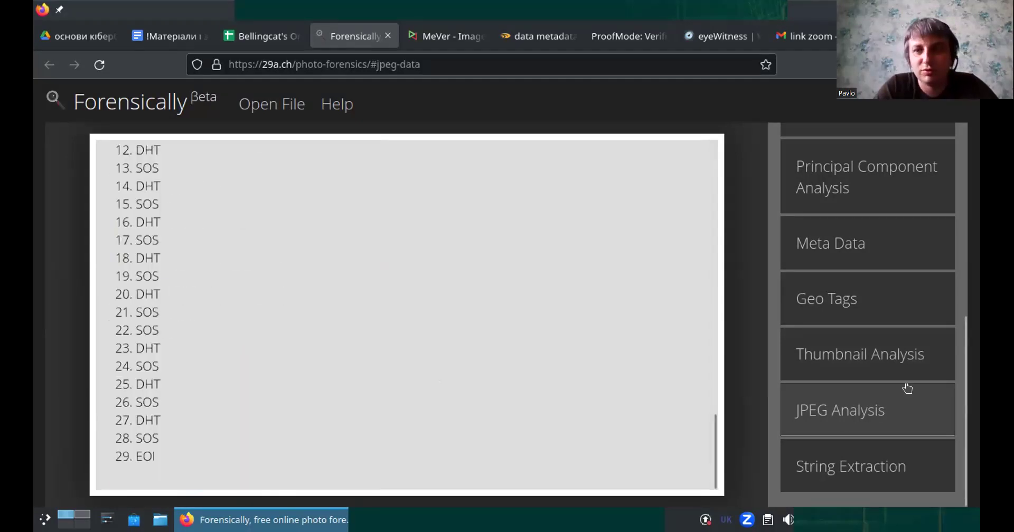
# Run String Extraction on the image and read through the extracted strings, including the Adobe XMP and Photoshop entries
pyautogui.click(798, 467)
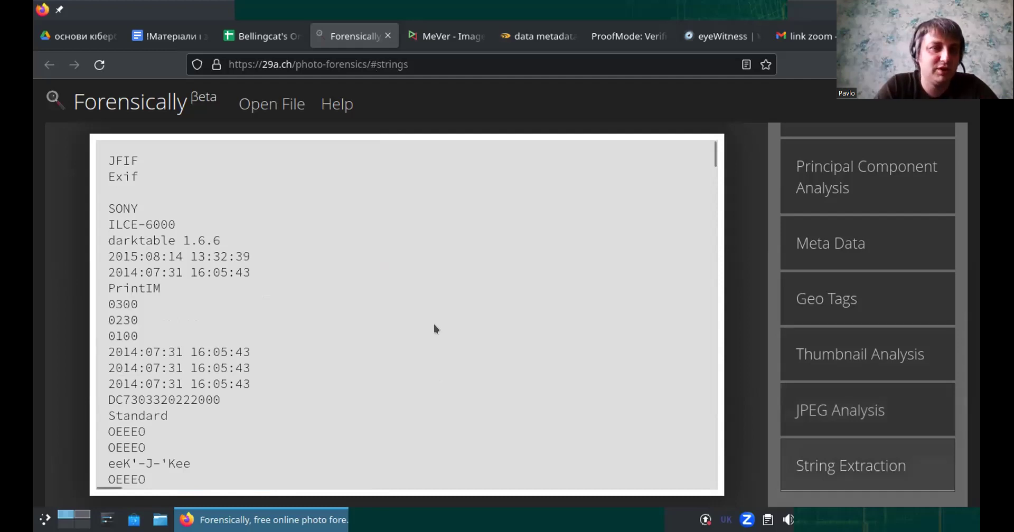
pyautogui.scroll(-10, 434, 326)
pyautogui.scroll(-8, 434, 325)
pyautogui.scroll(5, 434, 326)
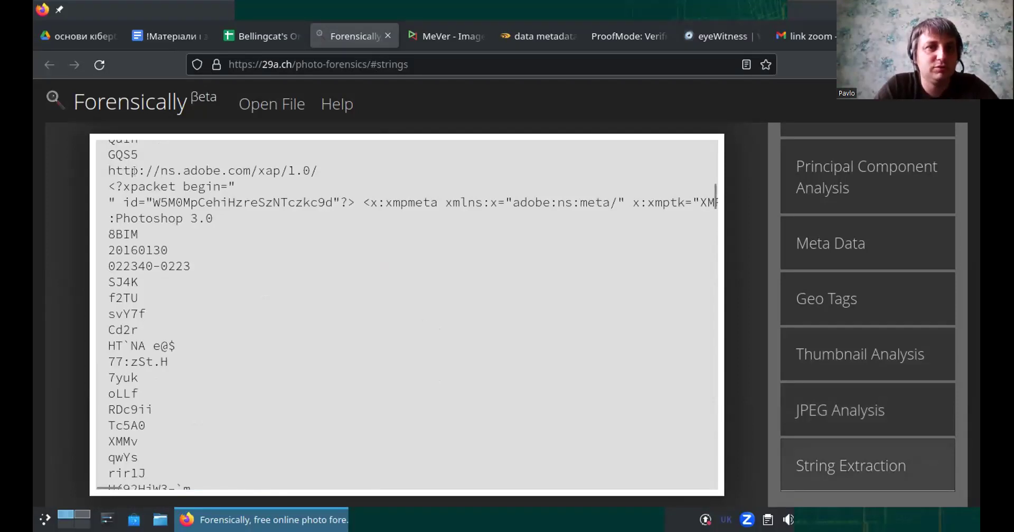
pyautogui.moveTo(104, 170); pyautogui.dragTo(269, 183)
pyautogui.click(253, 157)
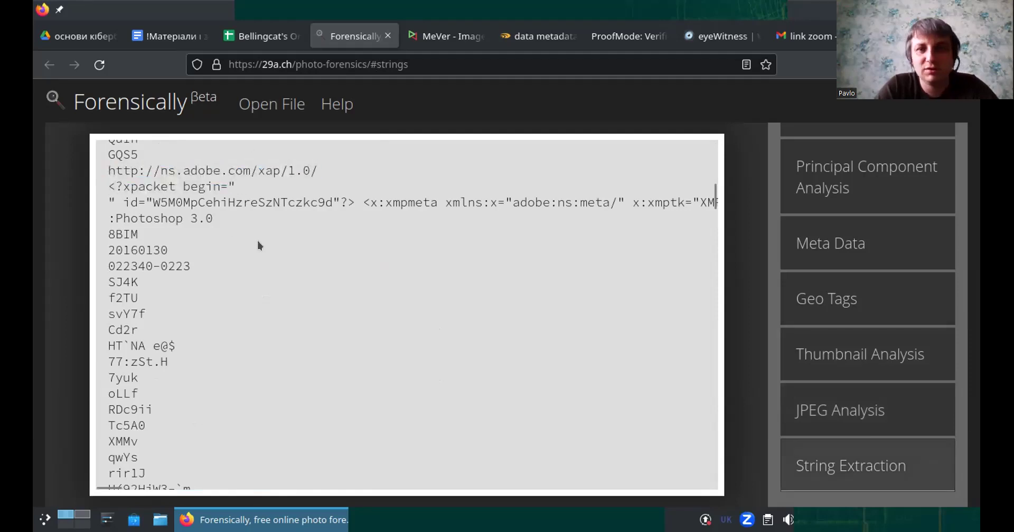
pyautogui.scroll(-6, 258, 240)
pyautogui.scroll(-15, 258, 243)
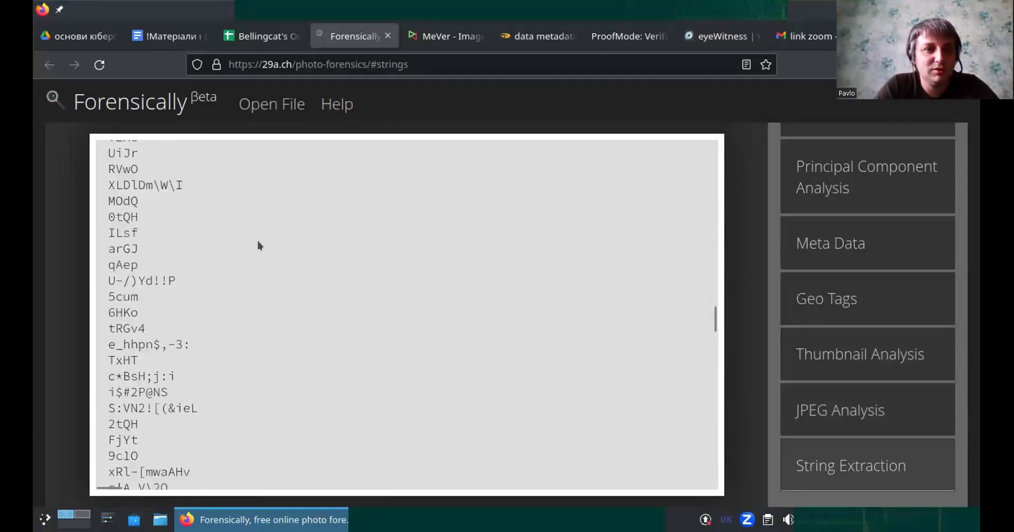
# Skim the extracted strings to the end and back to the beginning, and return to the Magnifier analysis of the sample image
pyautogui.scroll(-5, 258, 245)
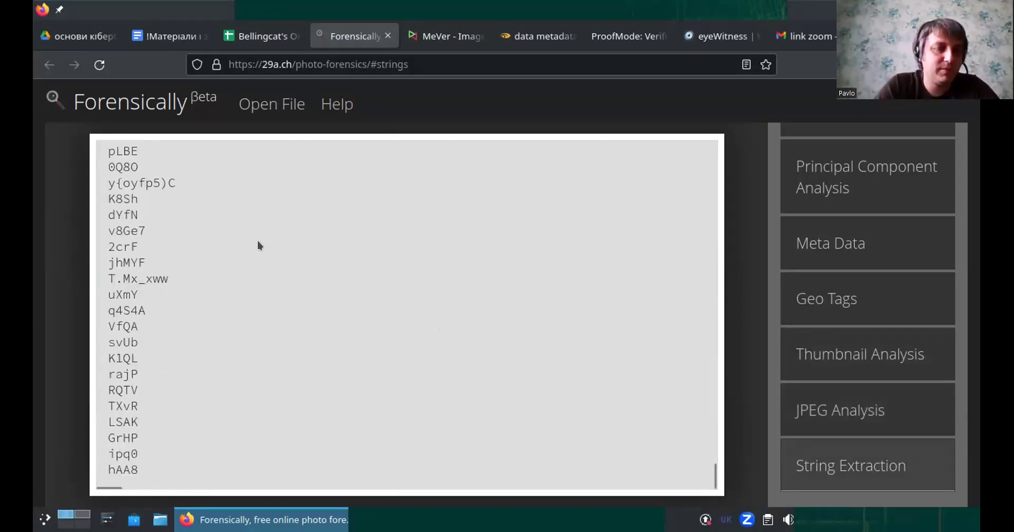
pyautogui.scroll(20, 257, 245)
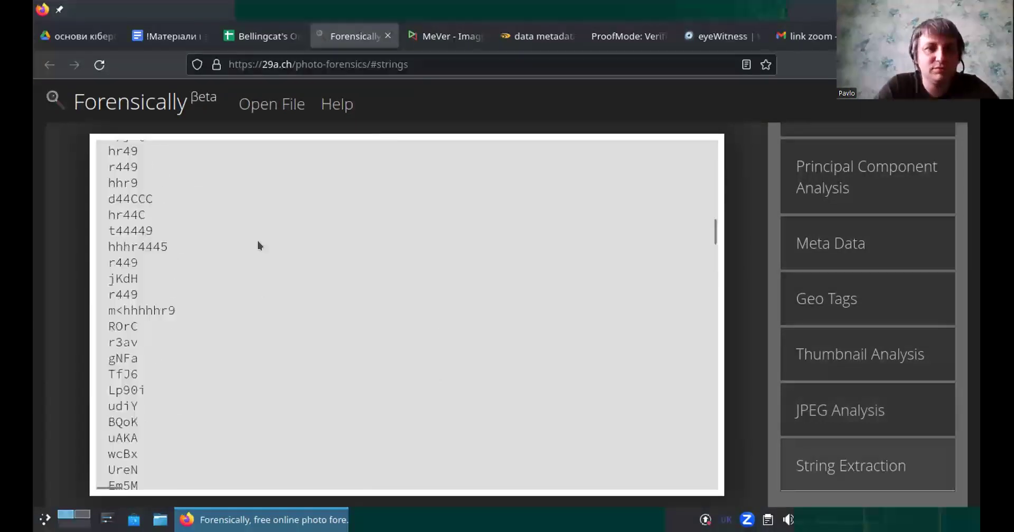
pyautogui.scroll(10, 258, 245)
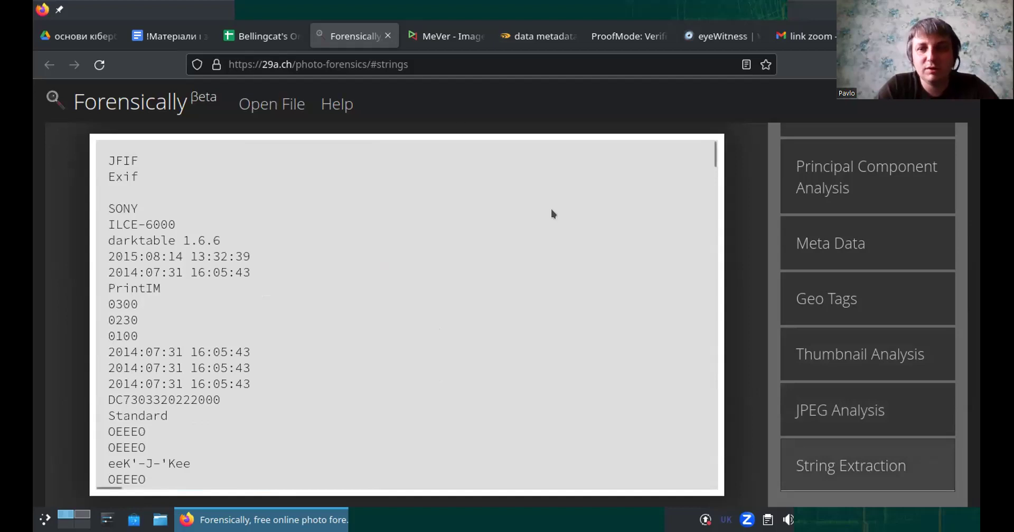
pyautogui.scroll(5, 814, 267)
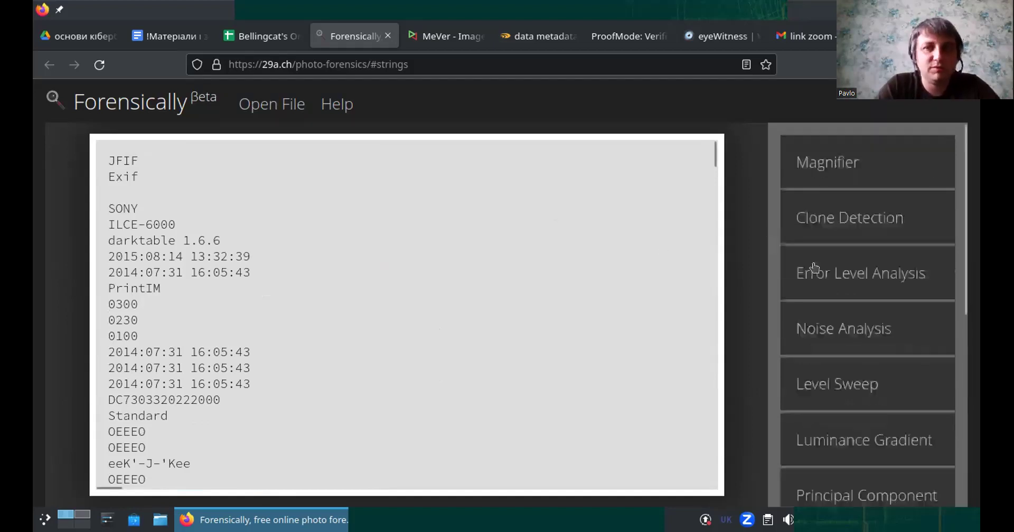
pyautogui.click(813, 170)
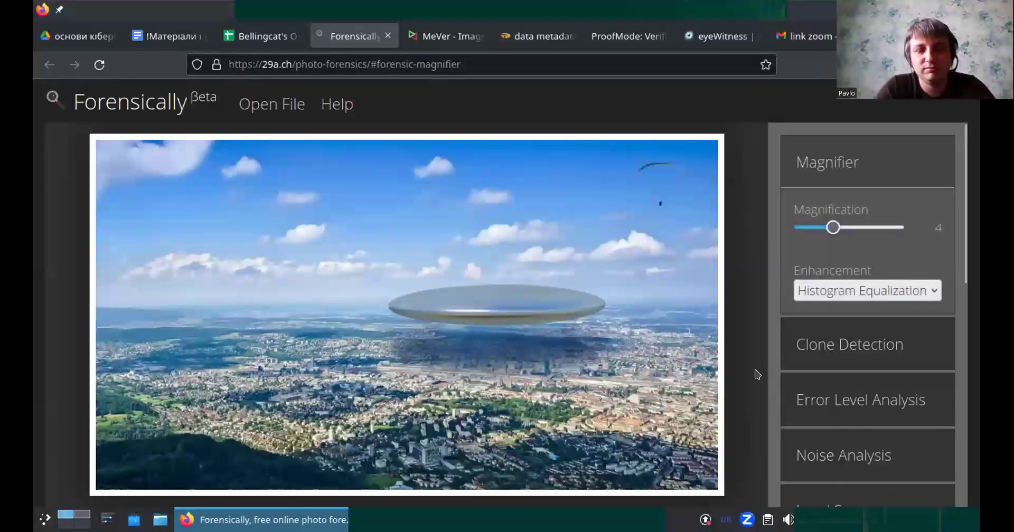
# Close Forensically and review the Irfanview entry and its description in Bellingcat's toolkit spreadsheet
pyautogui.hotkey('ctrl', 'w')
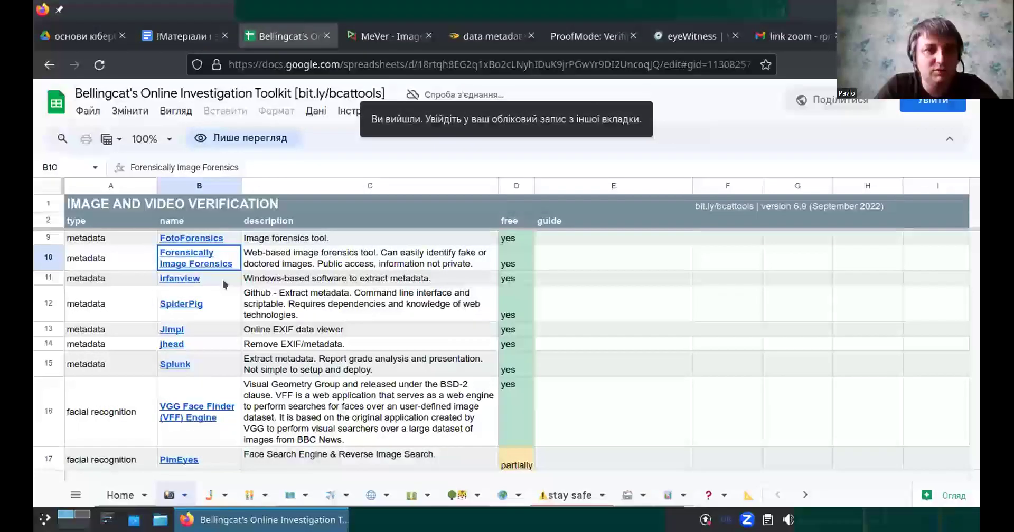
pyautogui.click(175, 278)
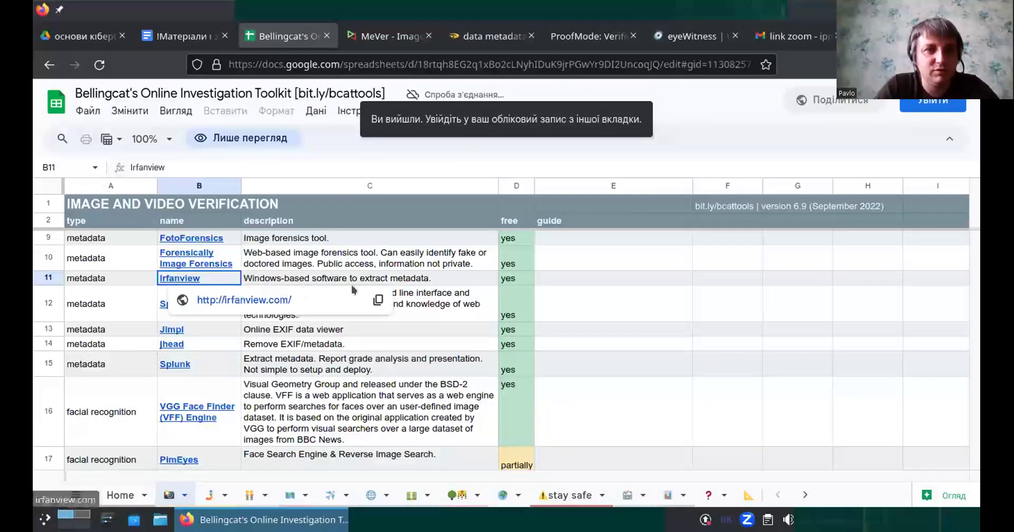
pyautogui.click(288, 280)
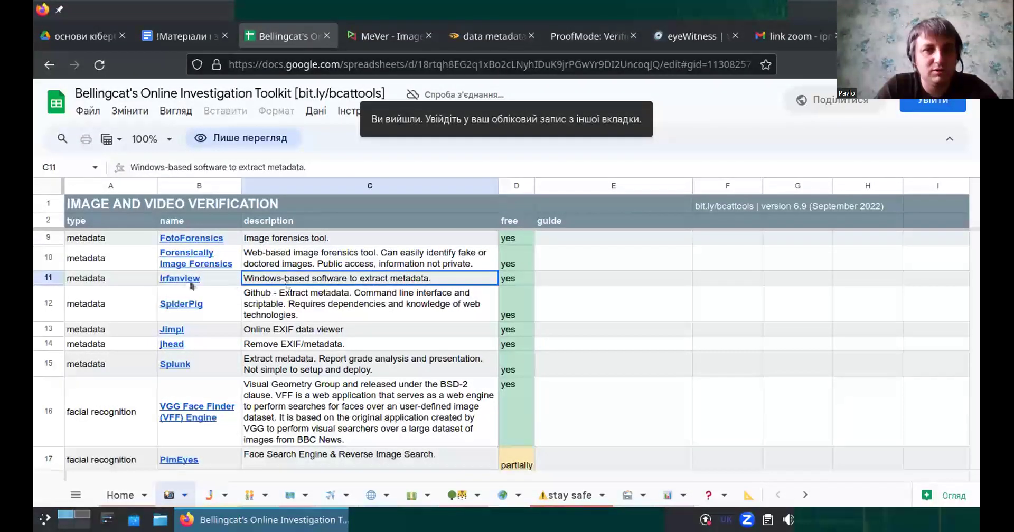
# Open the SpiderPig GitHub repository from the toolkit, read the README's description and basic usage, and close the page
pyautogui.click(219, 300)
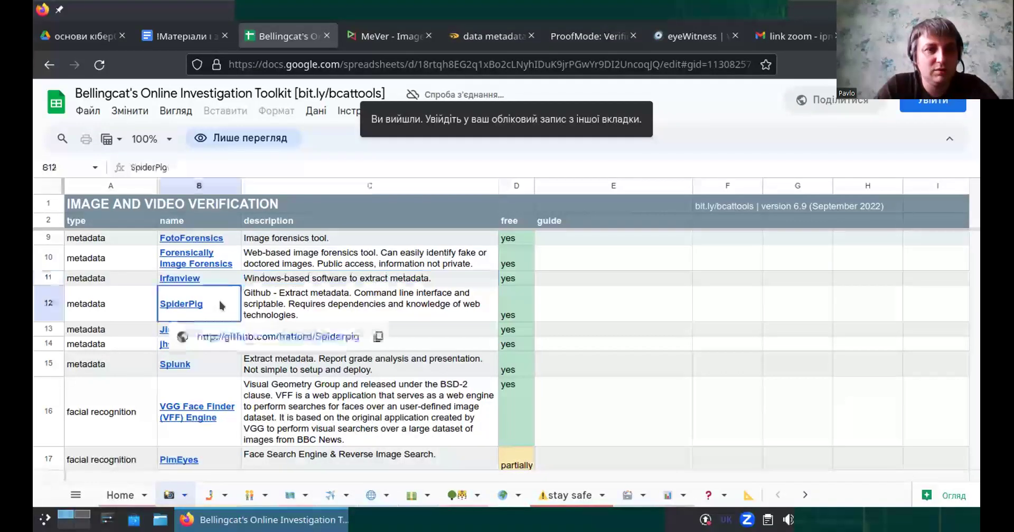
pyautogui.click(243, 339)
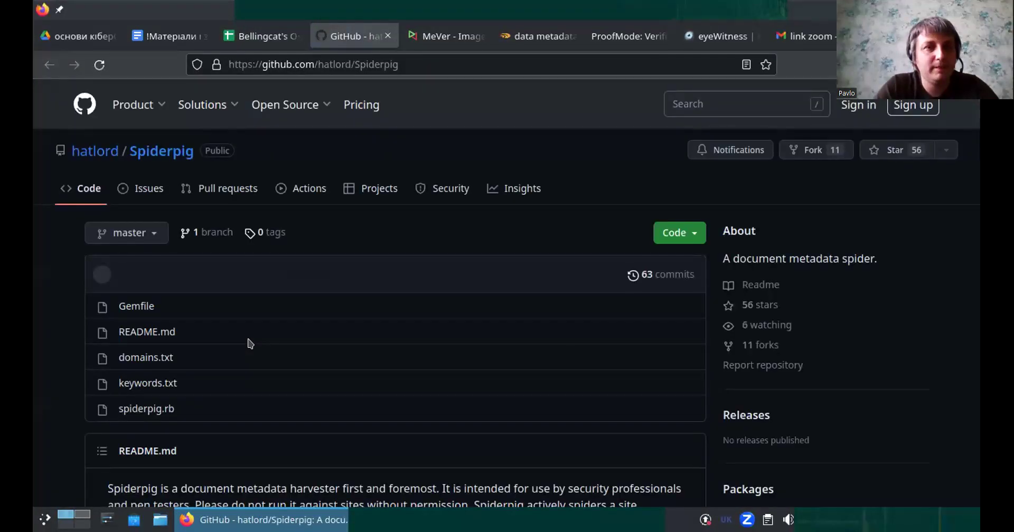
pyautogui.scroll(-7, 250, 344)
pyautogui.scroll(2, 250, 344)
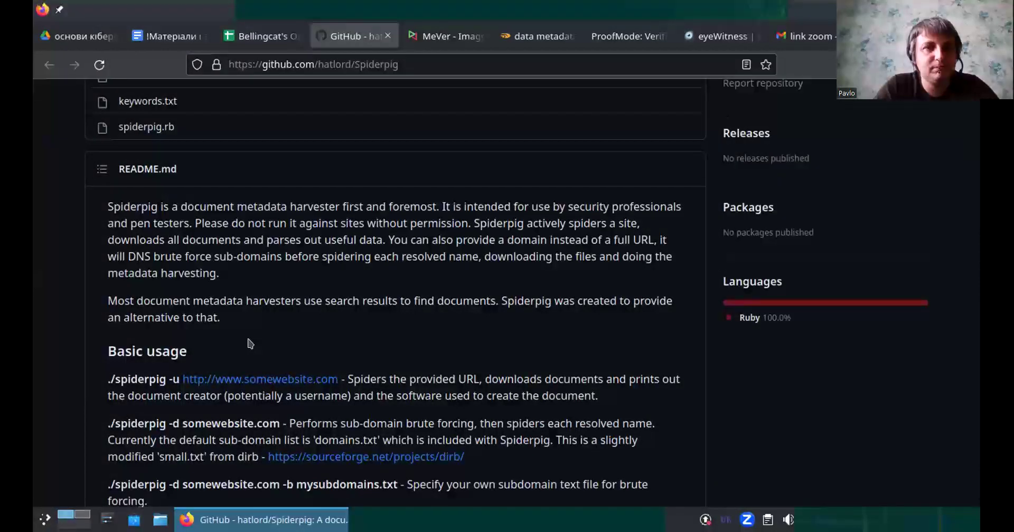
pyautogui.scroll(2, 250, 343)
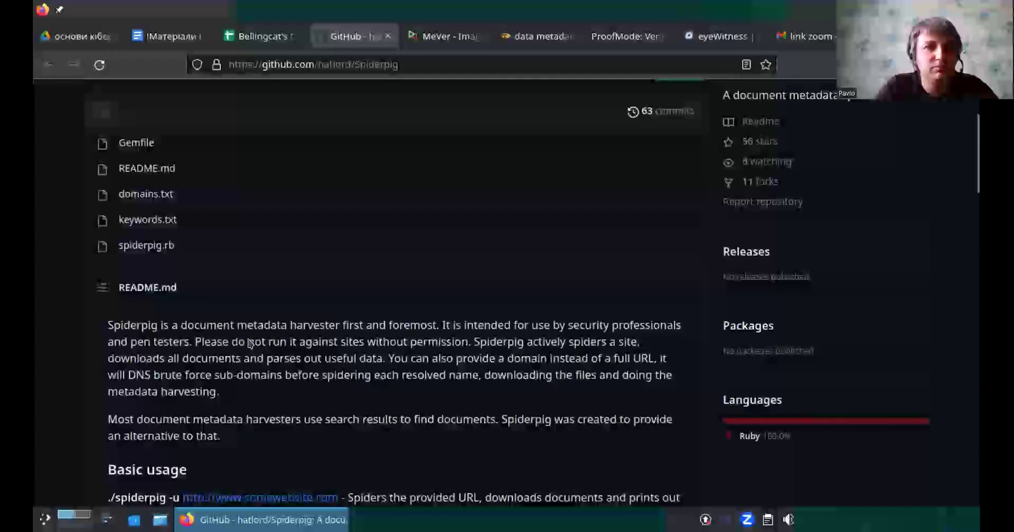
pyautogui.scroll(-4, 250, 344)
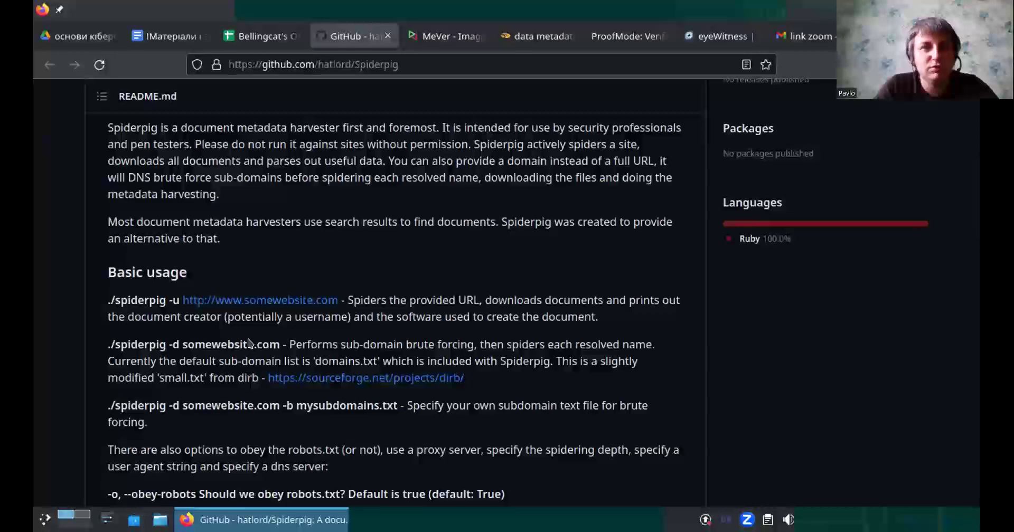
pyautogui.scroll(1, 251, 344)
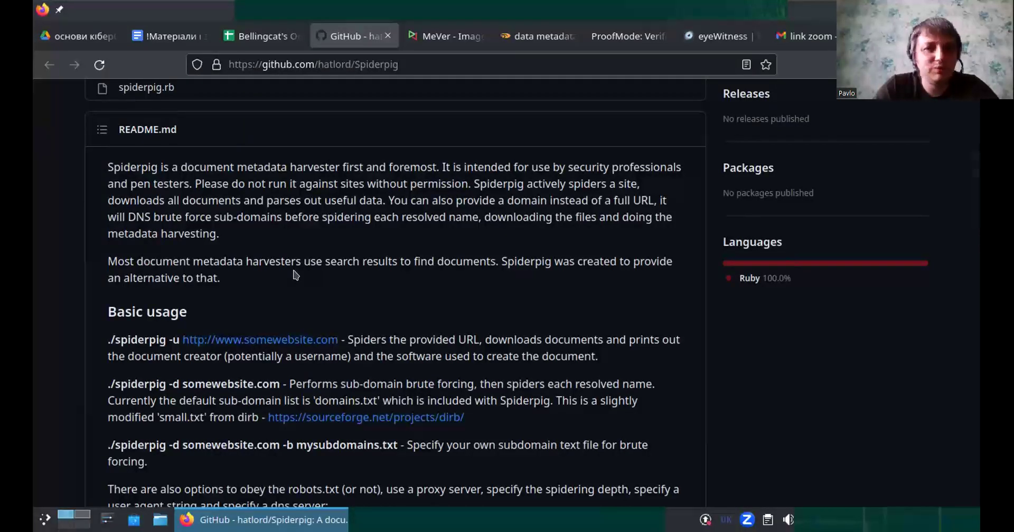
pyautogui.hotkey('ctrl', 'w')
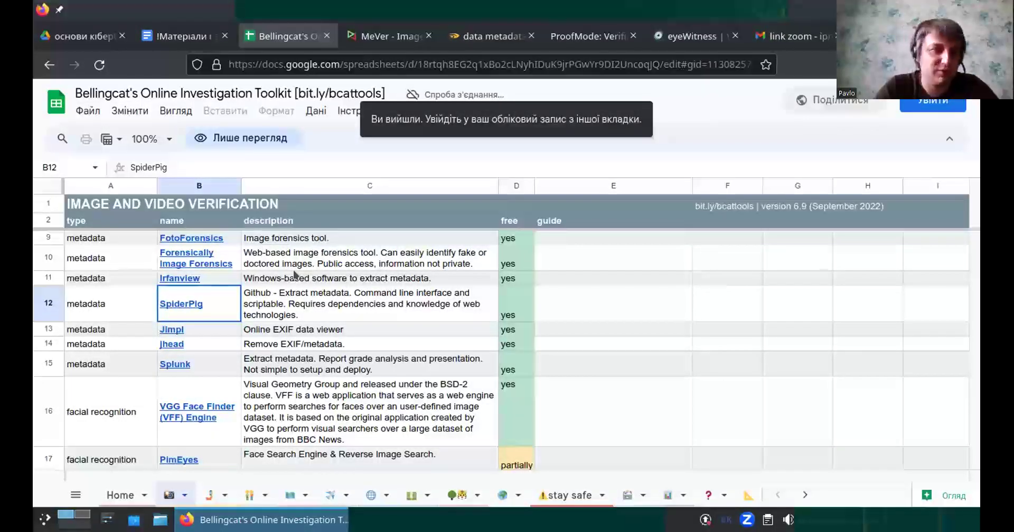
# Open the Jimpl online EXIF data viewer from the toolkit, view its start page, and close it
pyautogui.click(217, 333)
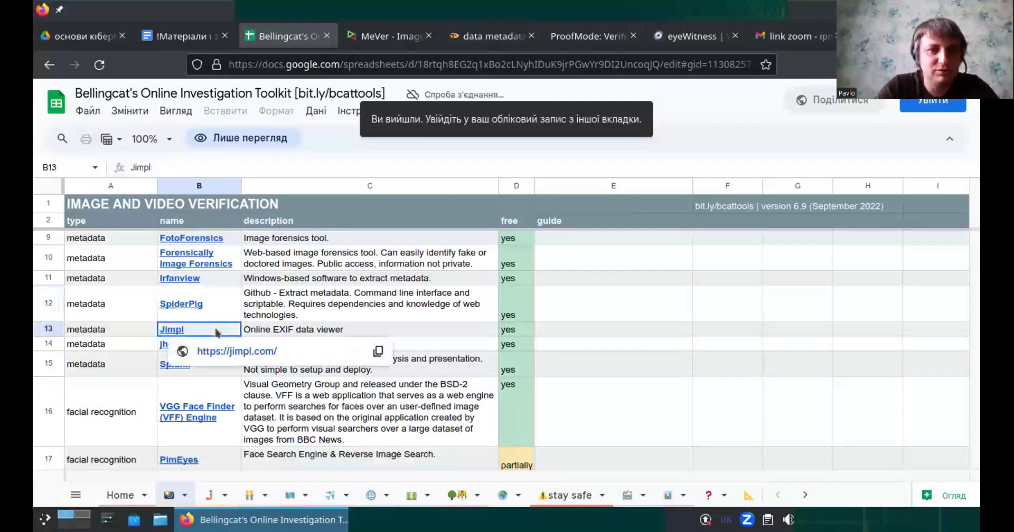
pyautogui.click(247, 353)
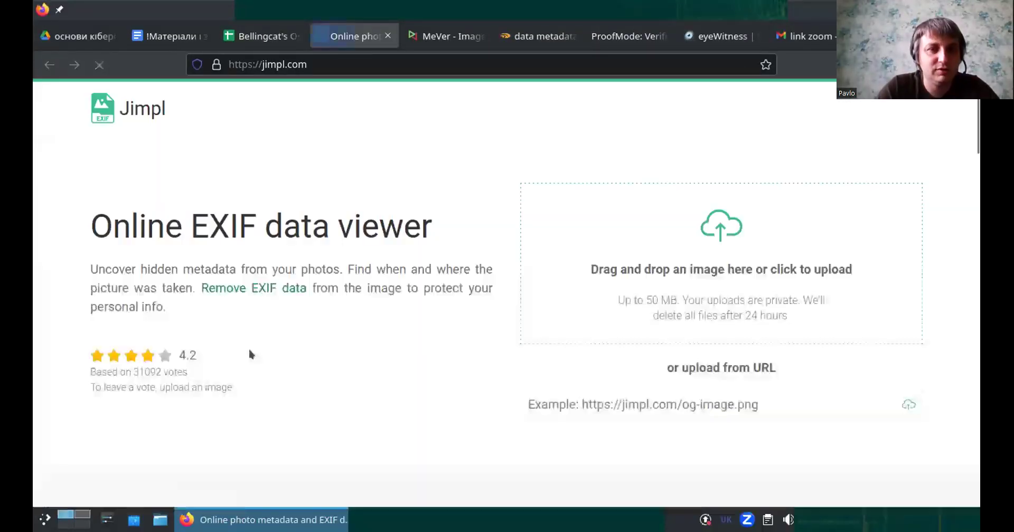
pyautogui.hotkey('ctrl', 'w')
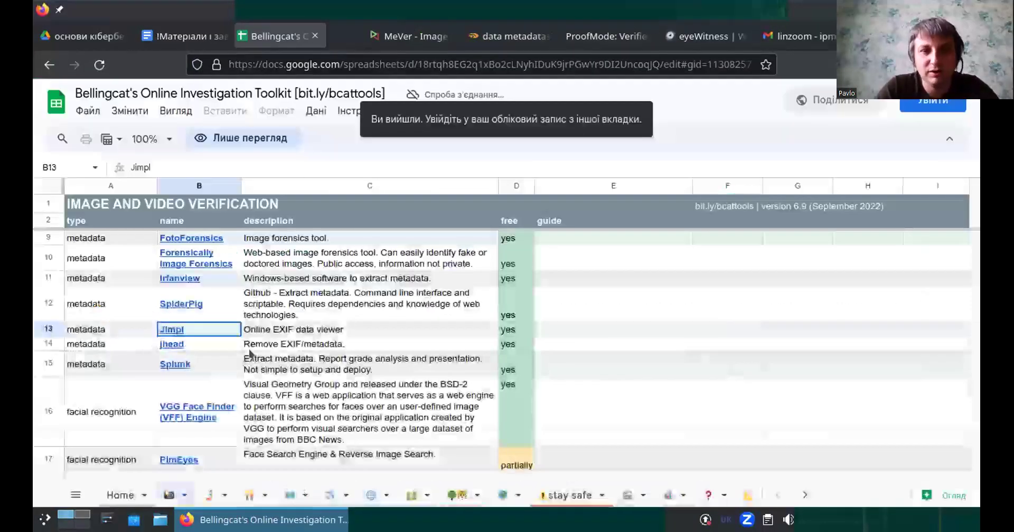
# Open the linked pages of the Splunk and VGG Face Finder (VFF) Engine entries in separate browser tabs
pyautogui.press('Down')
pyautogui.press('Down')
pyautogui.press('Down')
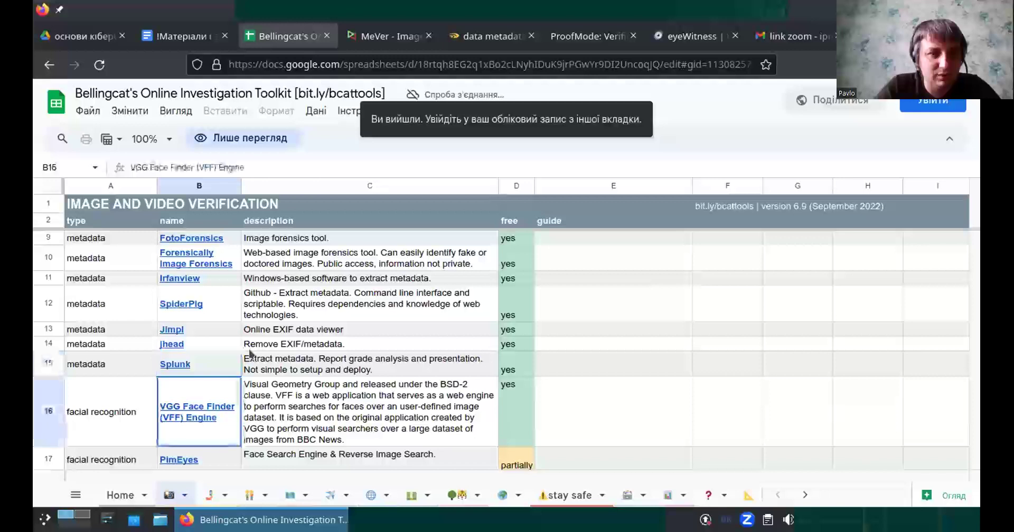
pyautogui.press('Right')
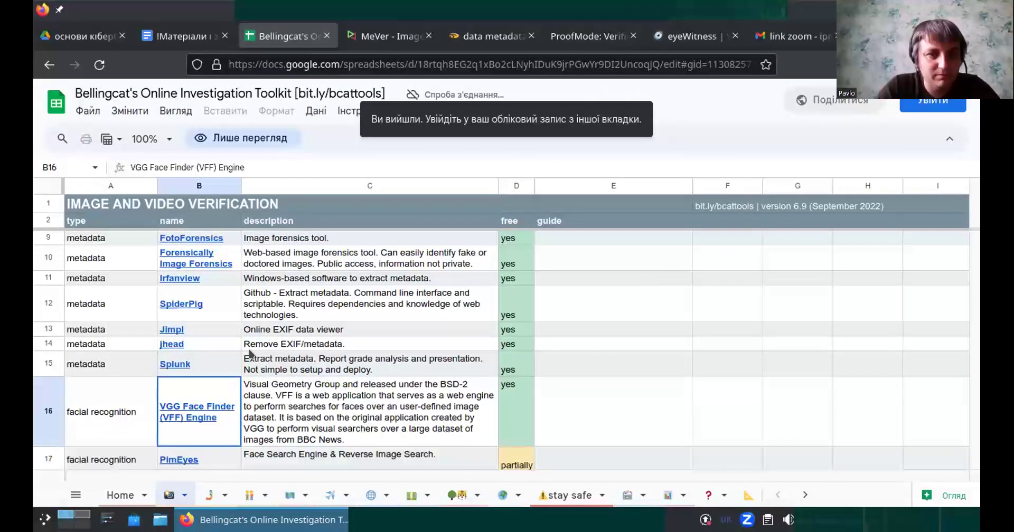
pyautogui.click(193, 368)
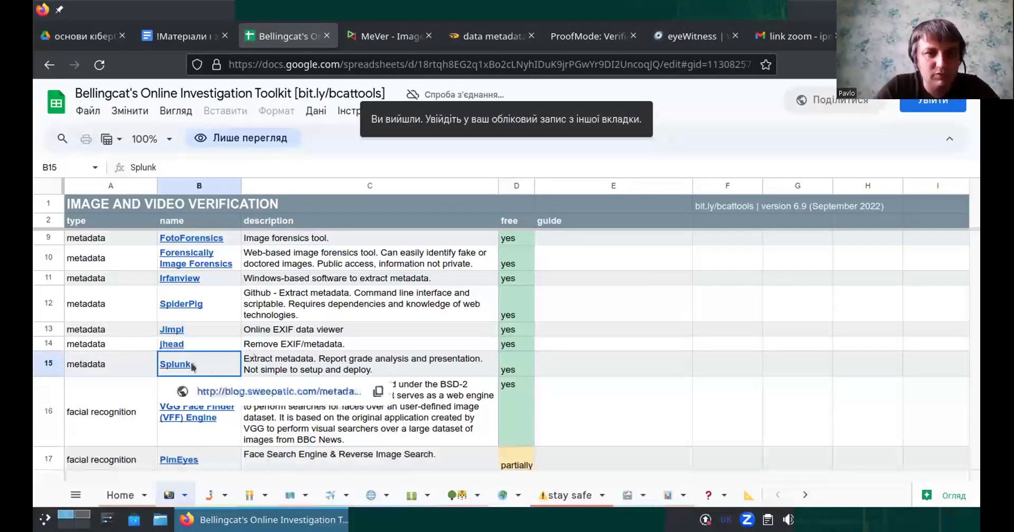
pyautogui.click(235, 394)
pyautogui.click(236, 399)
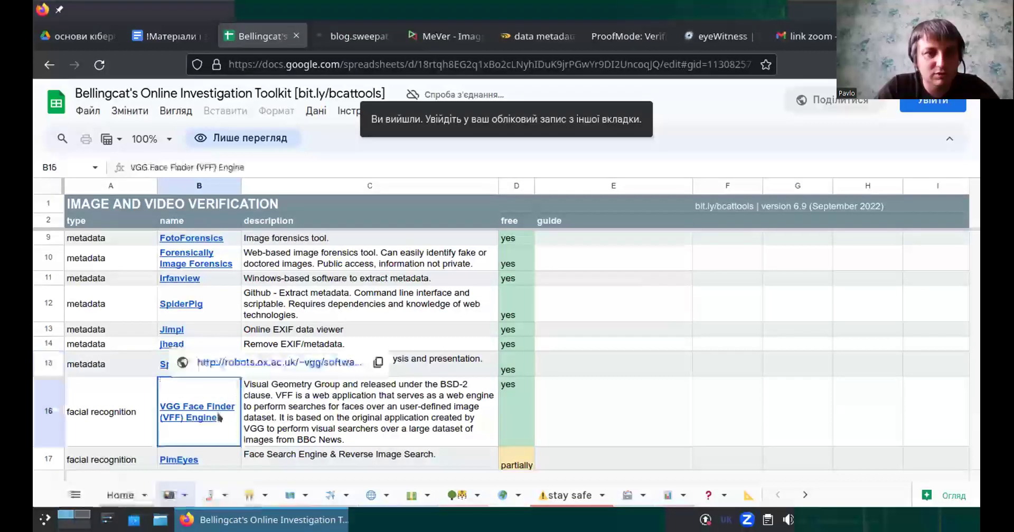
pyautogui.click(221, 366)
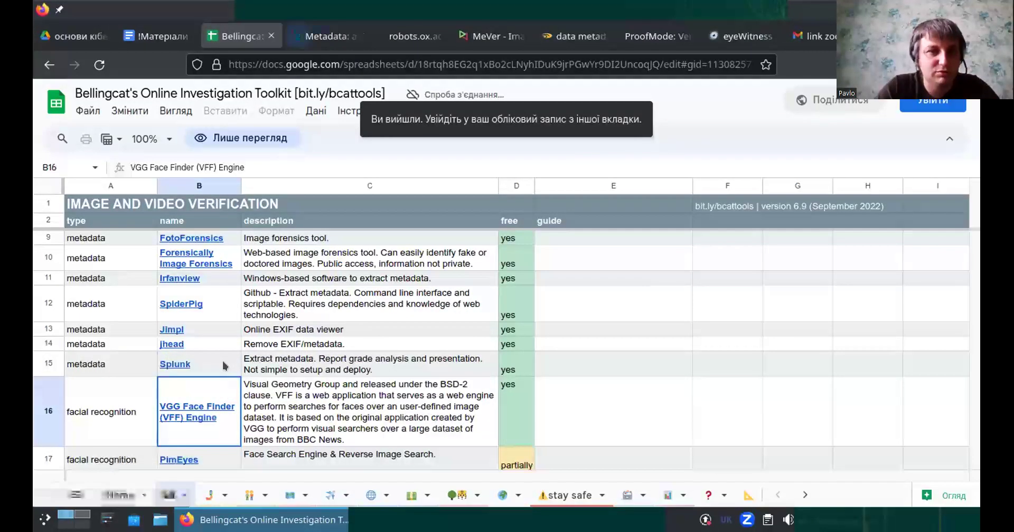
# View the Sweepatic blog article "Metadata: a hacker's best friend" and close it
pyautogui.hotkey('ctrl', 'Tab')
pyautogui.scroll(-15, 224, 365)
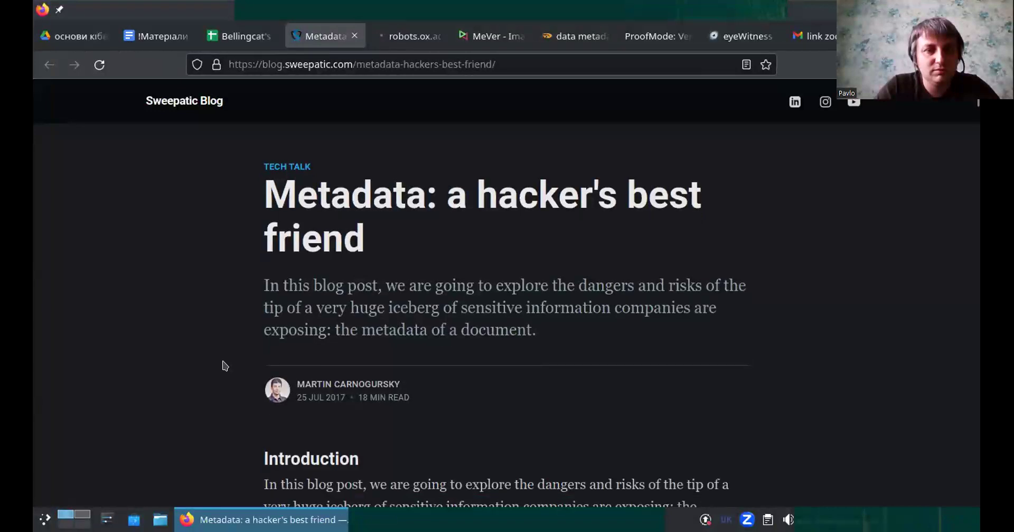
pyautogui.hotkey('ctrl', 'w')
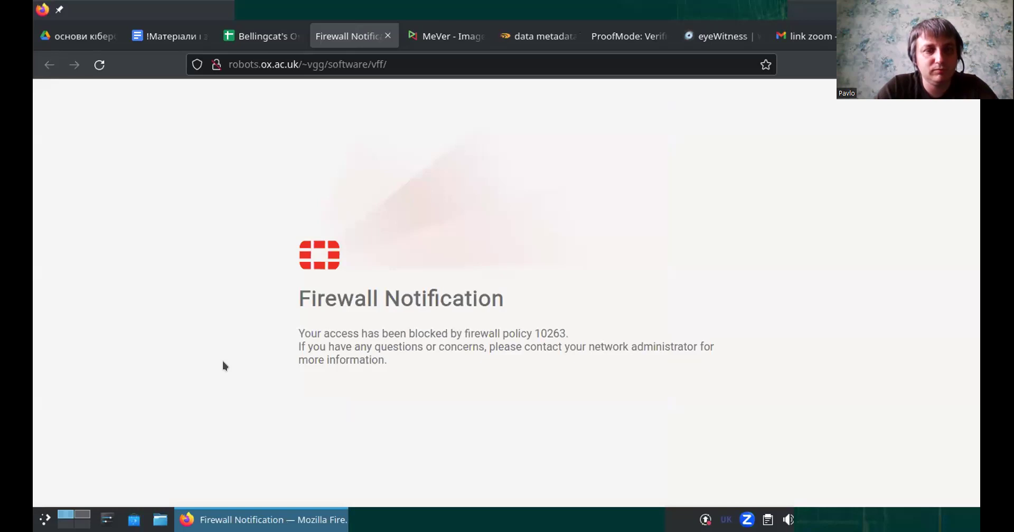
# Close the VGG Face Finder and MeVer pages and return to Bellingcat's toolkit spreadsheet
pyautogui.hotkey('ctrl', 'w')
pyautogui.hotkey('ctrl', 'w')
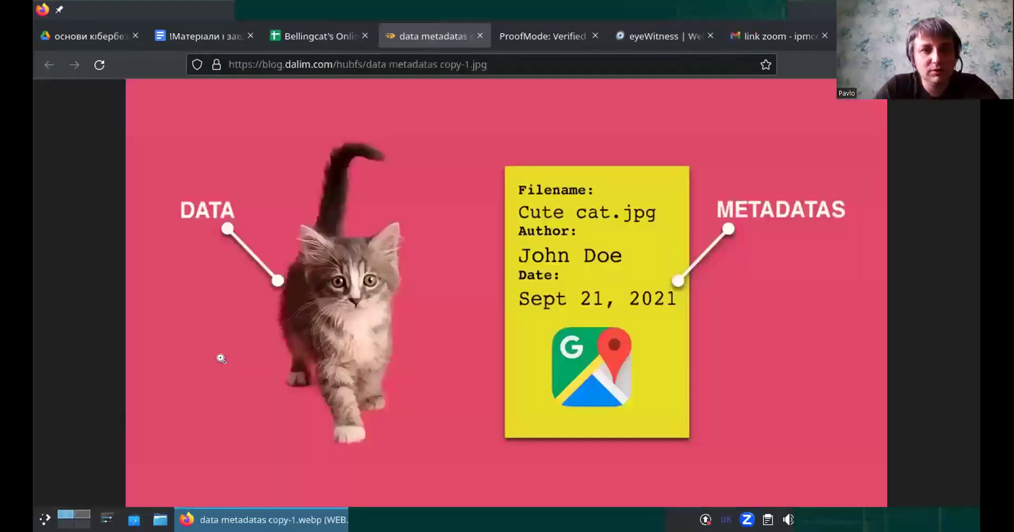
pyautogui.hotkey('ctrl', 'pageup')
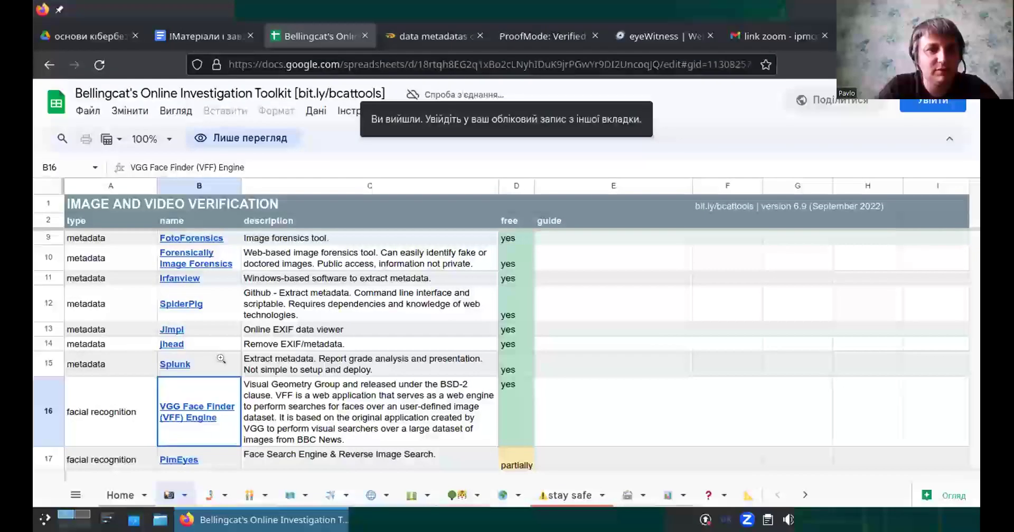
# Skim the Image and Video Verification list and open SunCalc.org from its shadow analysis entry
pyautogui.scroll(-2, 255, 368)
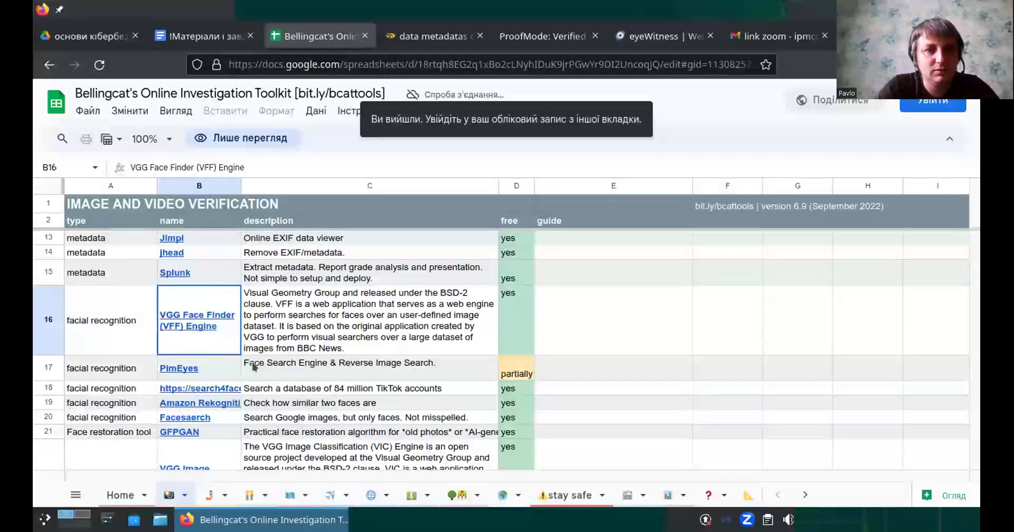
pyautogui.scroll(-5, 254, 367)
pyautogui.scroll(-3, 253, 364)
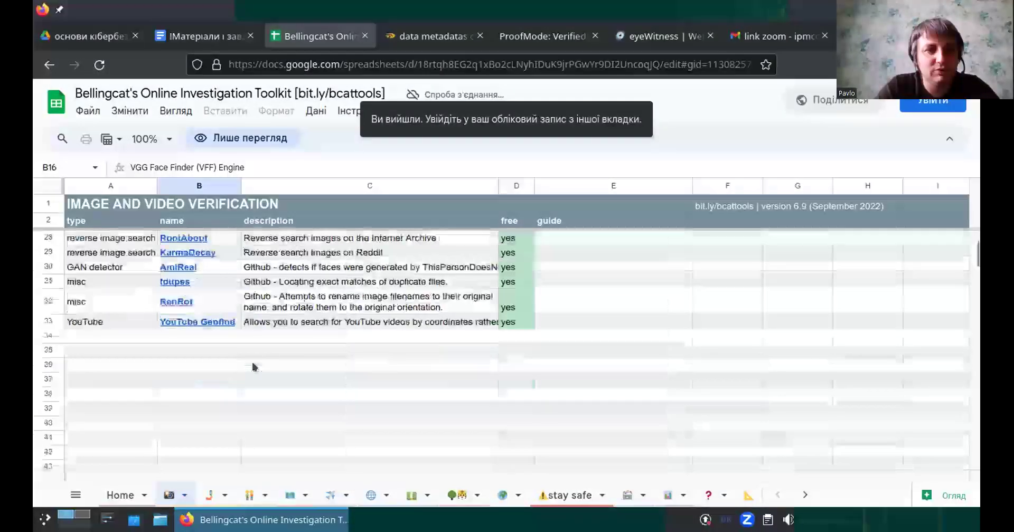
pyautogui.scroll(10, 253, 365)
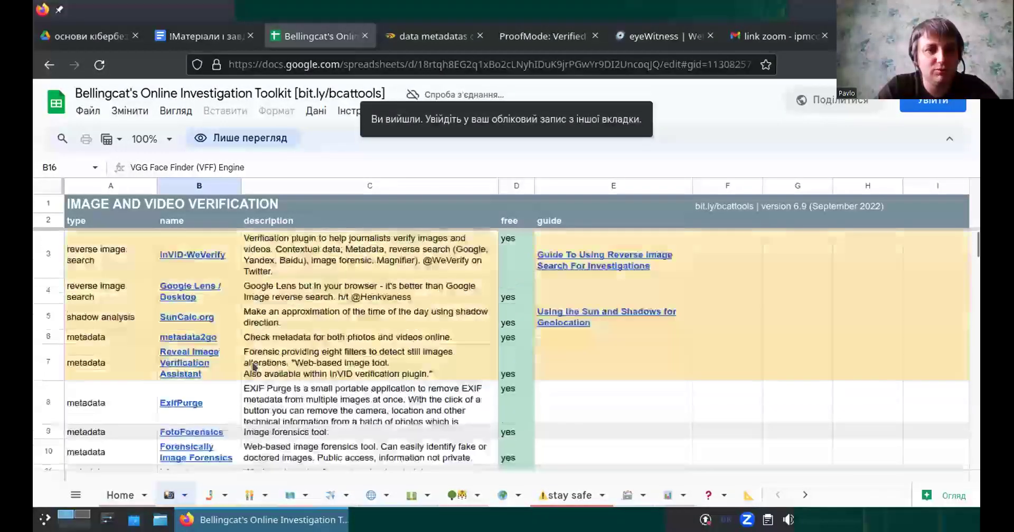
pyautogui.click(206, 255)
pyautogui.click(225, 319)
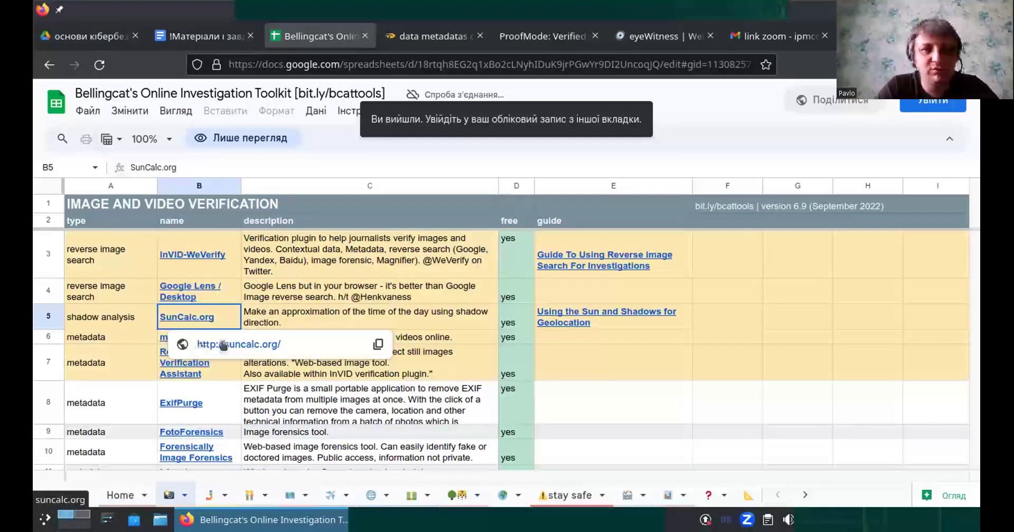
pyautogui.click(222, 345)
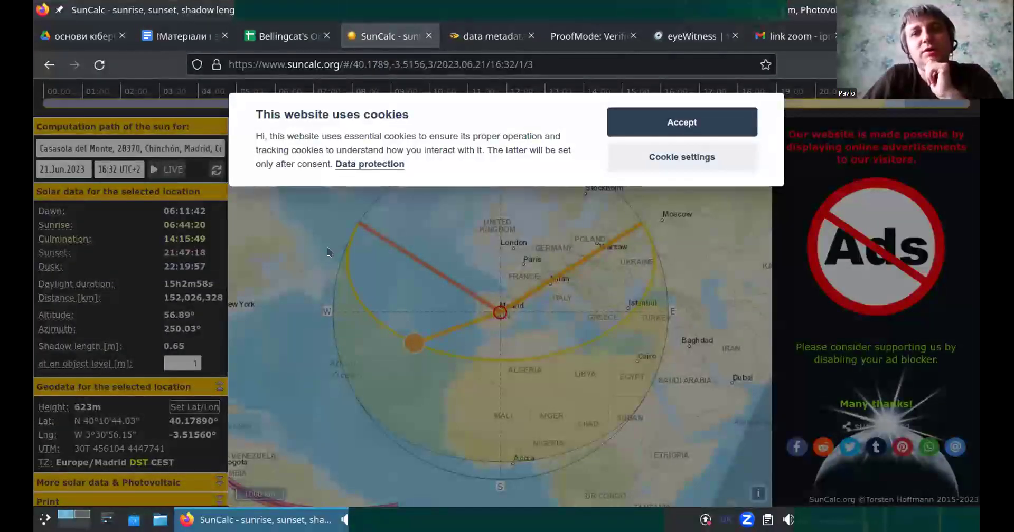
# Accept the SunCalc cookie notice and examine the sun path map around Madrid at closer range
pyautogui.click(645, 166)
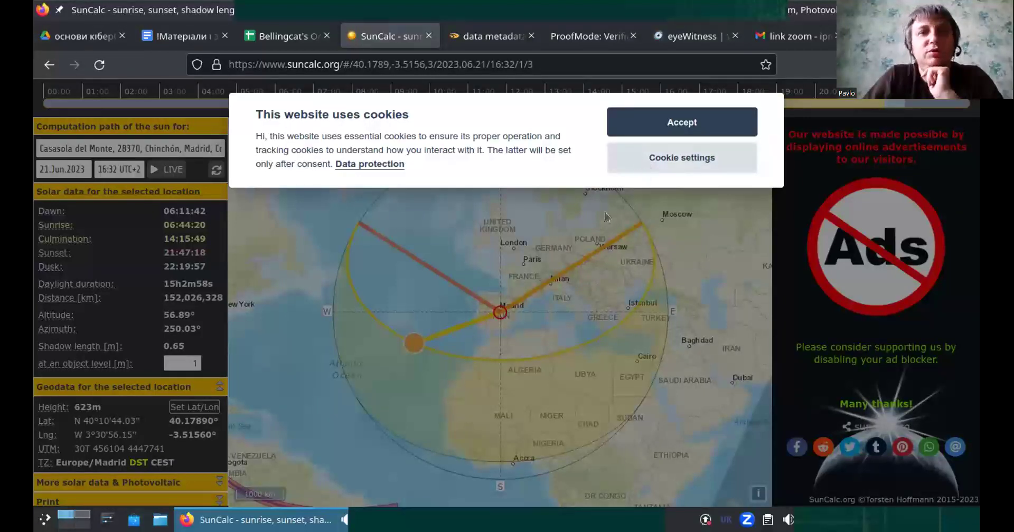
pyautogui.hotkey('shift', 'Tab')
pyautogui.press('Return')
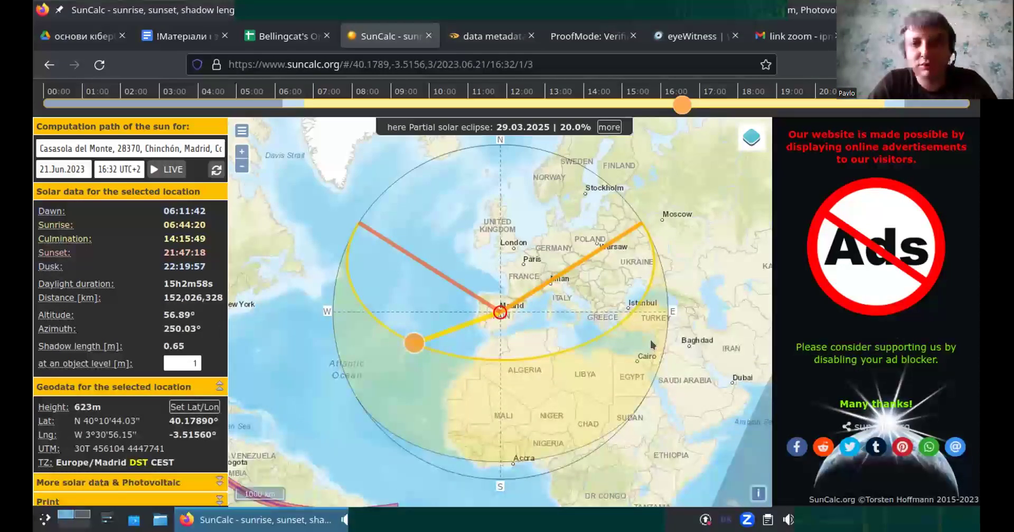
pyautogui.scroll(3, 614, 295)
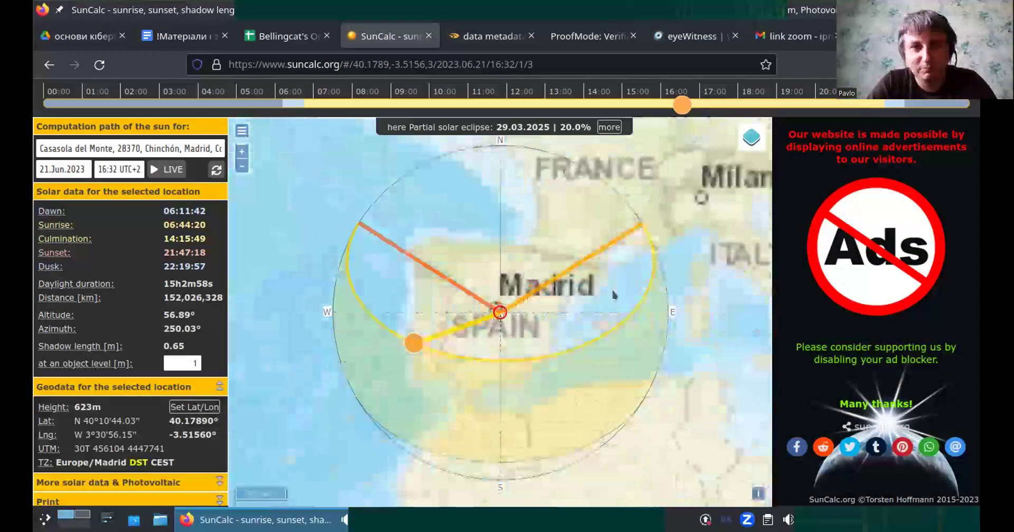
# Shift the SunCalc sun path location from Spain across Europe to Ukraine
pyautogui.moveTo(614, 295); pyautogui.dragTo(514, 320)
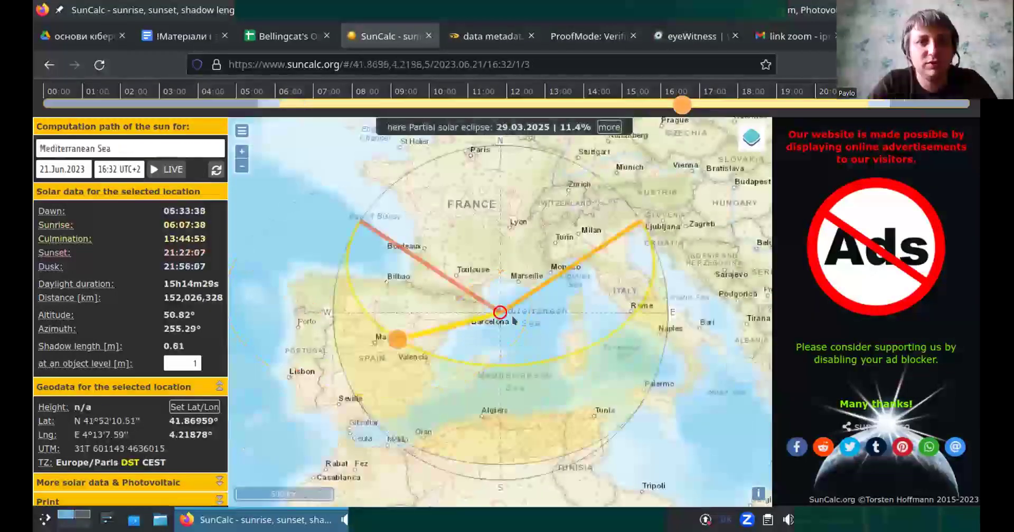
pyautogui.scroll(-1, 514, 321)
pyautogui.moveTo(524, 325); pyautogui.dragTo(476, 326)
pyautogui.moveTo(597, 335); pyautogui.dragTo(579, 336)
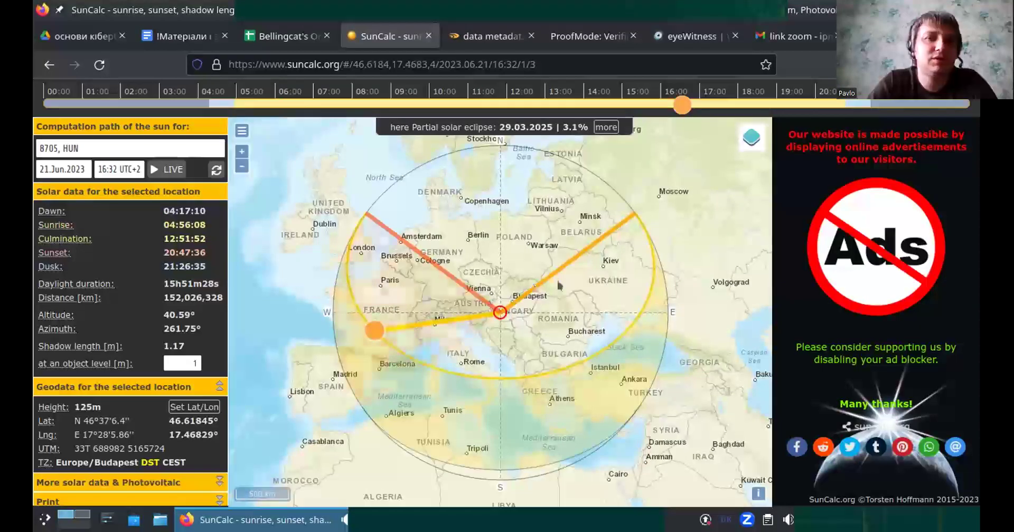
pyautogui.moveTo(592, 330); pyautogui.dragTo(536, 333)
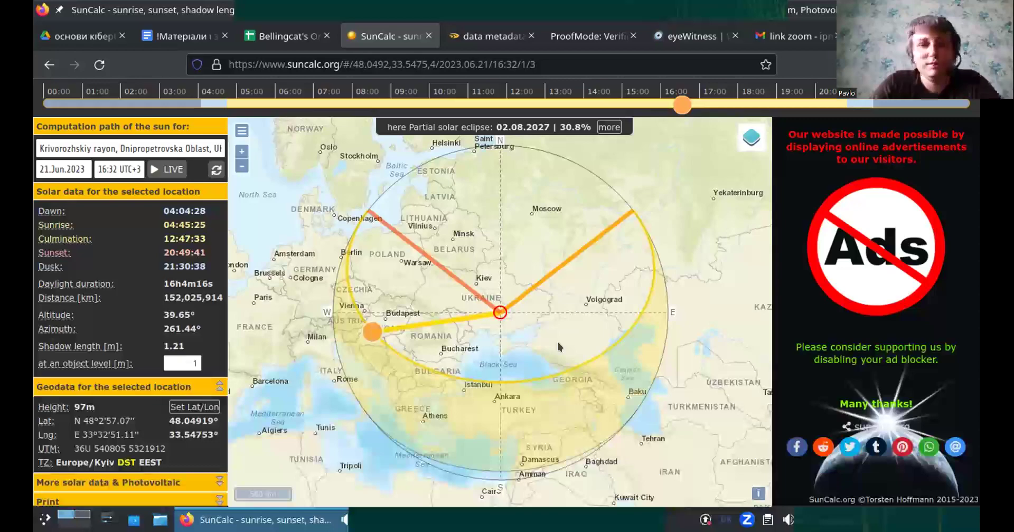
# Compare the sun path over Libya, Chad and the Turkish coast, and return the location to central Ukraine
pyautogui.moveTo(562, 408); pyautogui.dragTo(667, 192)
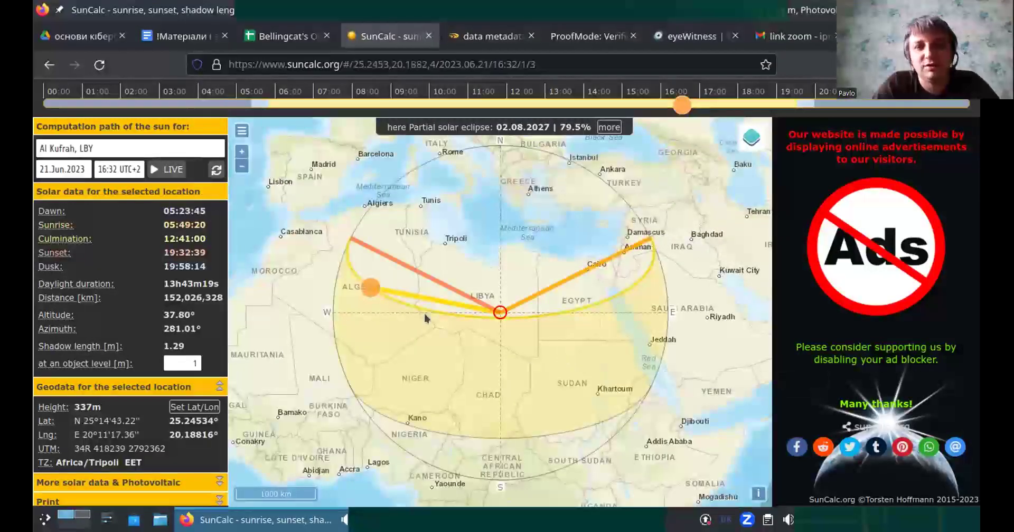
pyautogui.moveTo(530, 276); pyautogui.dragTo(547, 198)
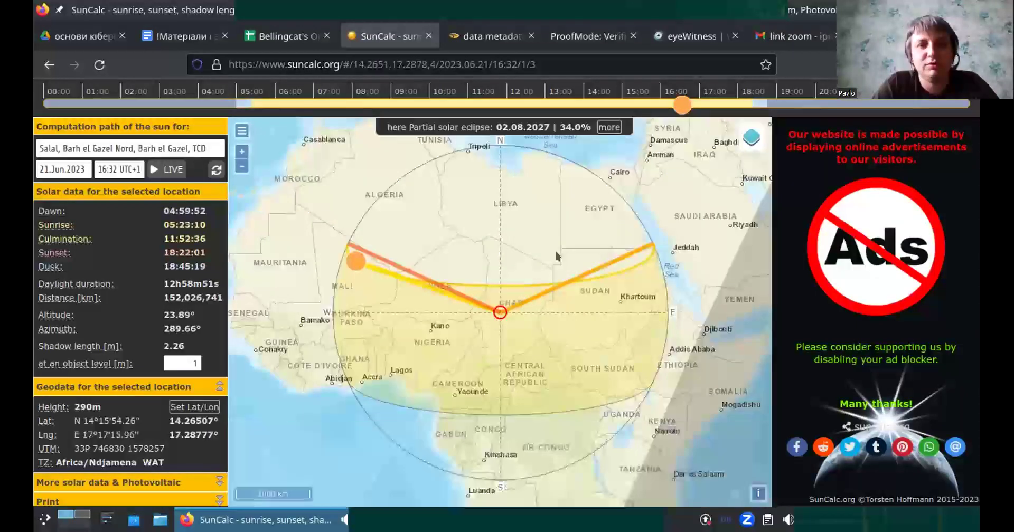
pyautogui.moveTo(632, 174); pyautogui.dragTo(538, 367)
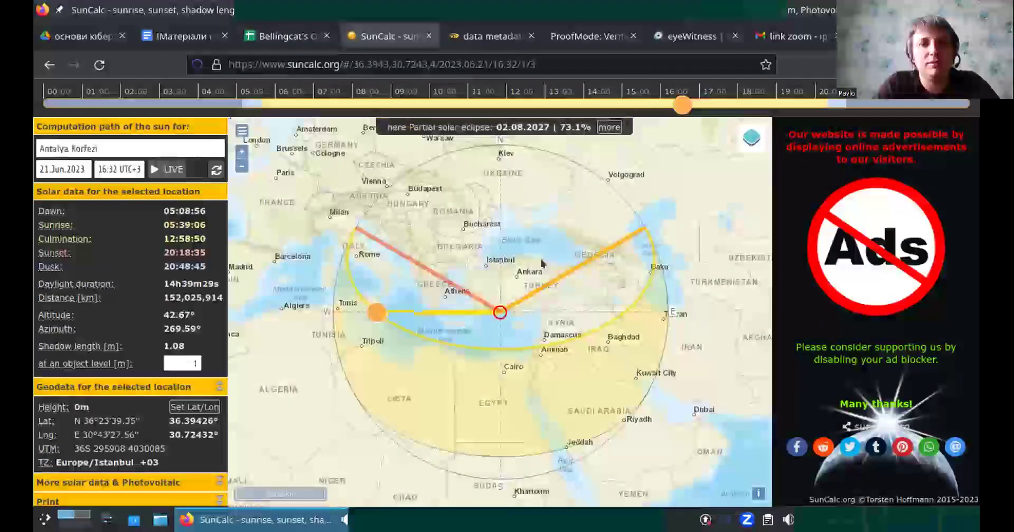
pyautogui.moveTo(535, 222); pyautogui.dragTo(512, 328)
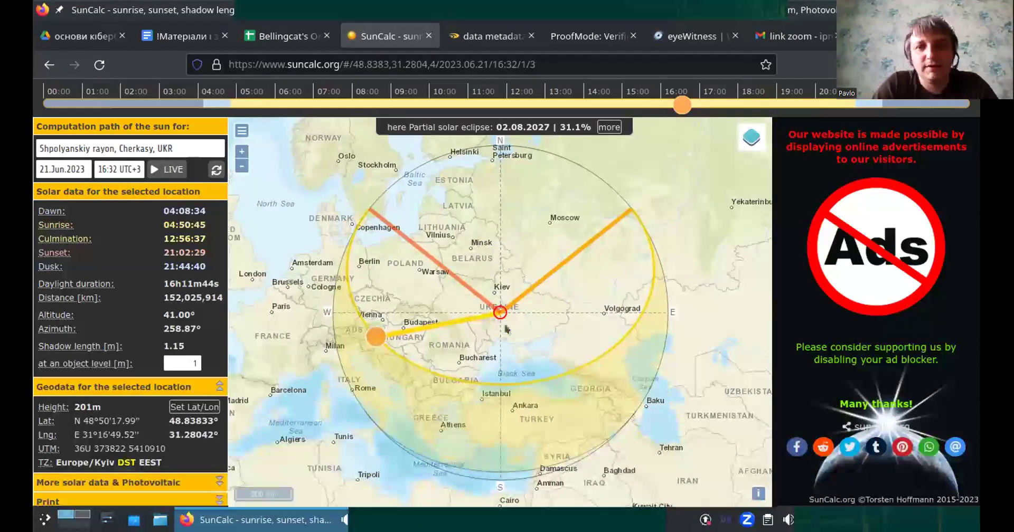
# Center the sun path on the city of Dnipro and bring the map to city scale
pyautogui.scroll(2, 506, 329)
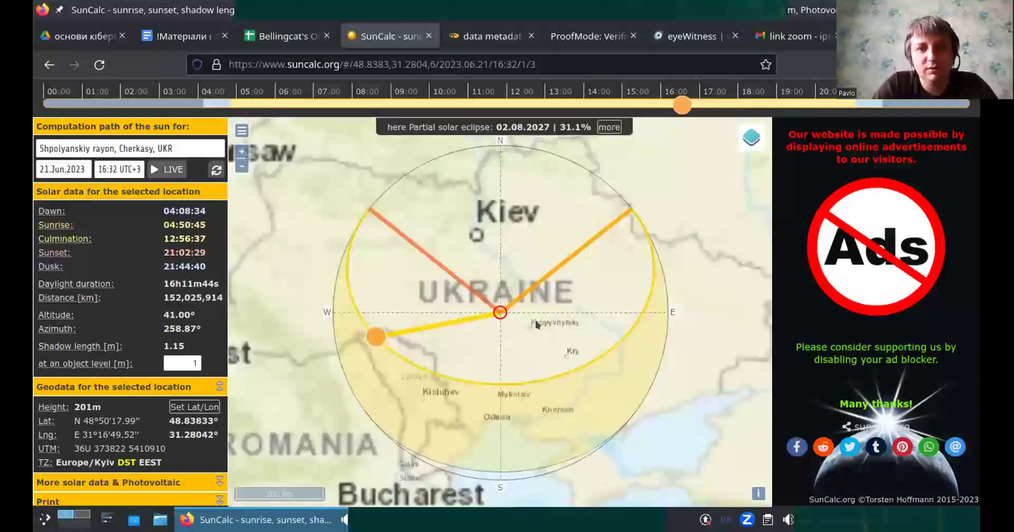
pyautogui.moveTo(537, 325)
pyautogui.mouseDown()
pyautogui.moveTo(504, 346)
pyautogui.moveTo(449, 344)
pyautogui.moveTo(530, 349)
pyautogui.moveTo(527, 340)
pyautogui.mouseUp()
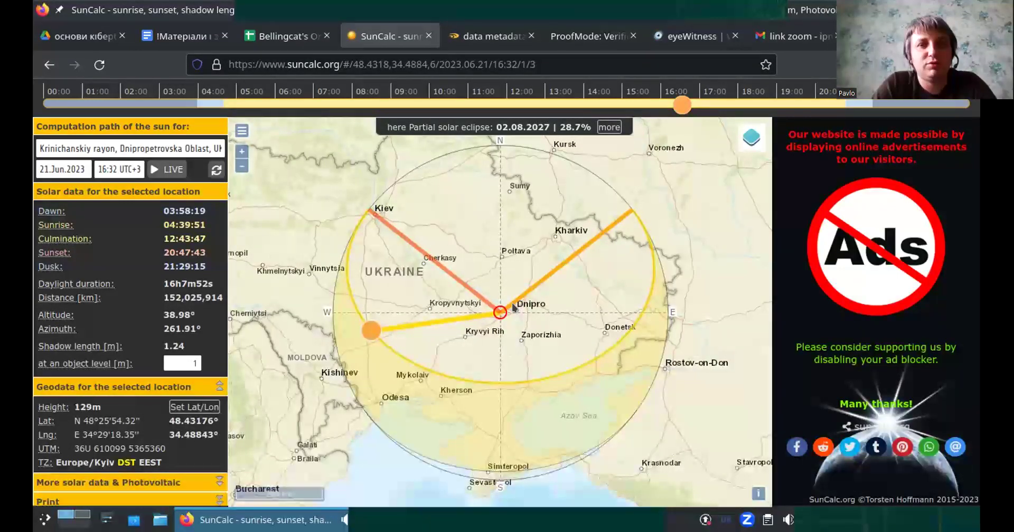
pyautogui.scroll(2, 520, 335)
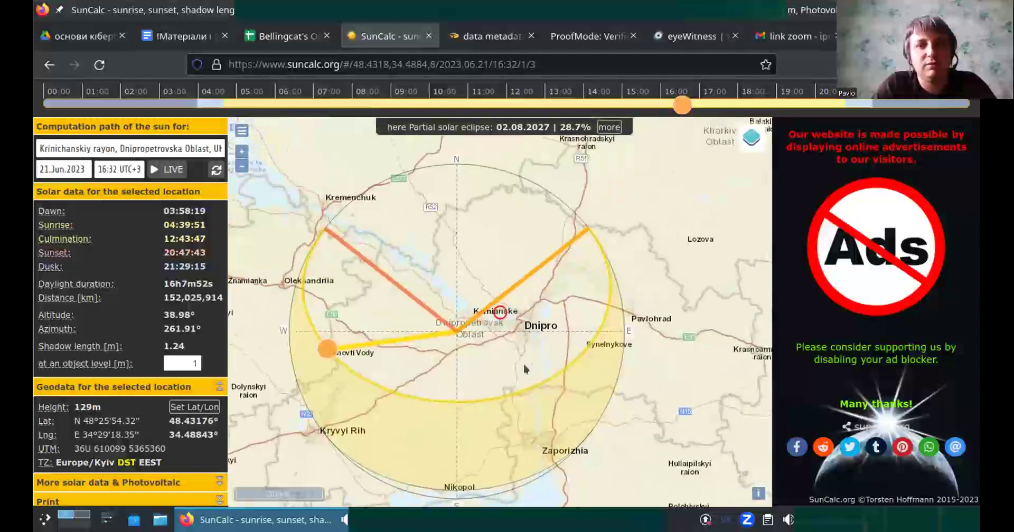
pyautogui.moveTo(517, 361)
pyautogui.mouseDown()
pyautogui.moveTo(551, 338)
pyautogui.moveTo(479, 358)
pyautogui.mouseUp()
pyautogui.scroll(1, 534, 330)
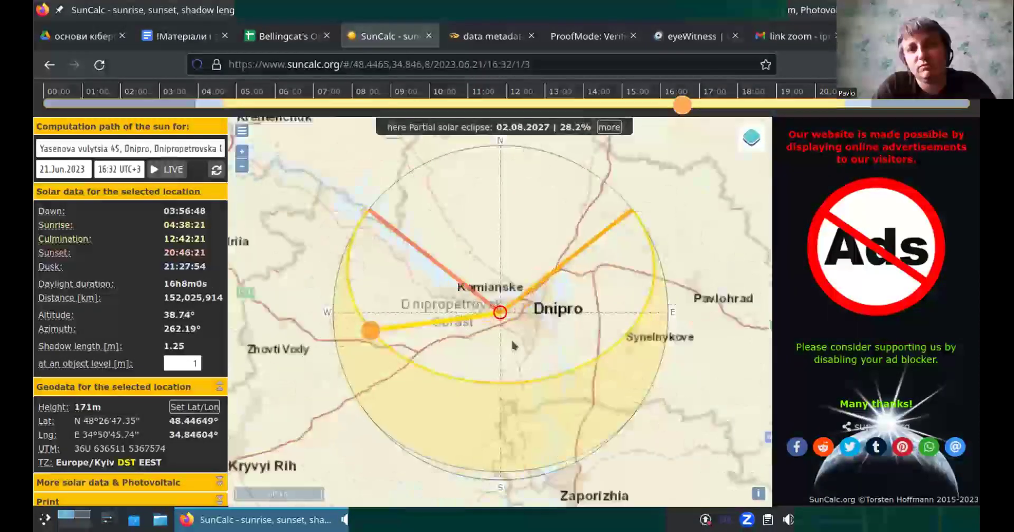
pyautogui.moveTo(557, 322); pyautogui.dragTo(516, 334)
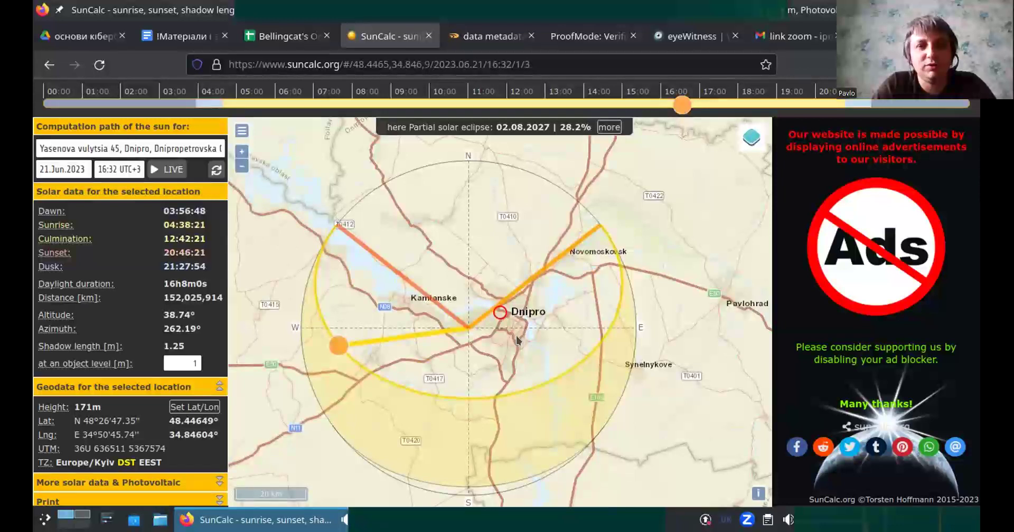
pyautogui.scroll(1, 518, 342)
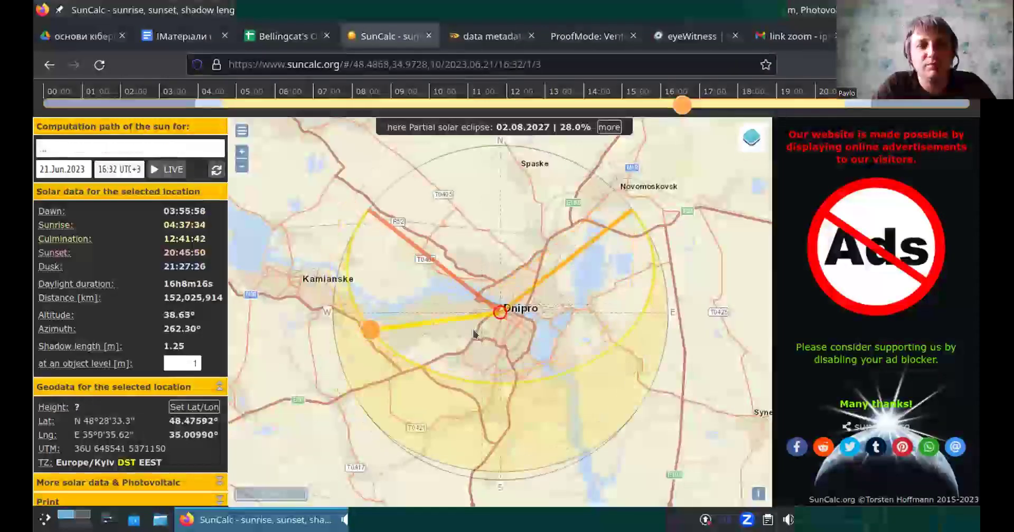
pyautogui.scroll(1, 519, 344)
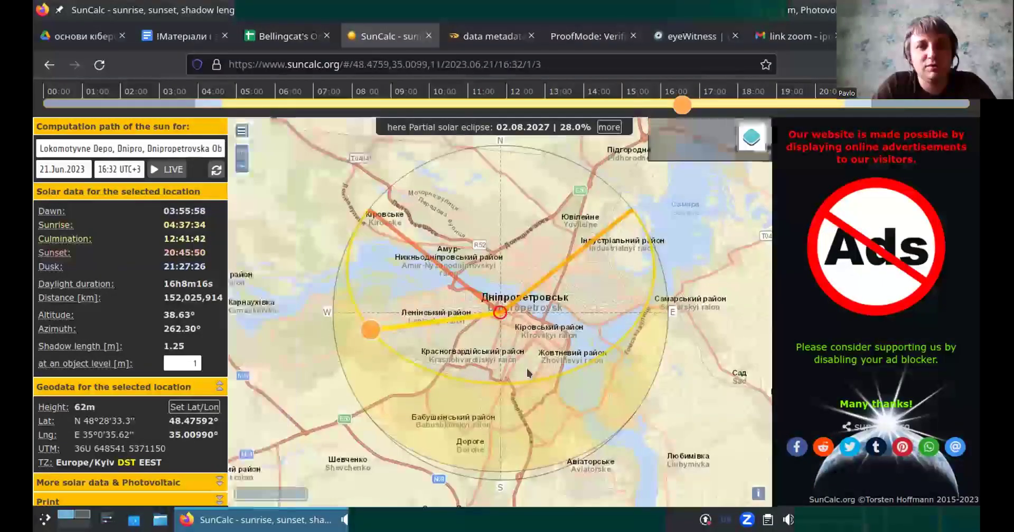
pyautogui.scroll(1, 501, 342)
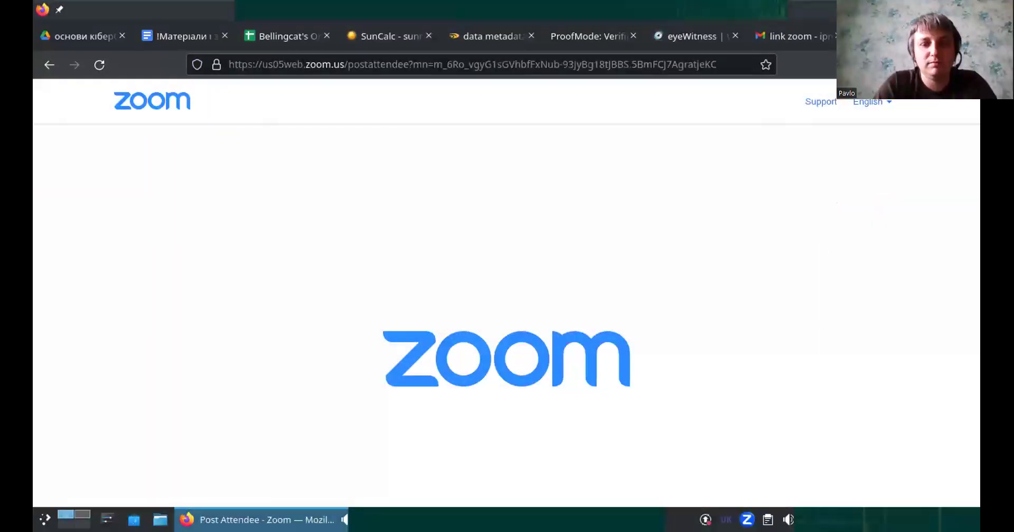
# Open maps.google.com in place of the Zoom page
pyautogui.hotkey('ctrl', 'l')
pyautogui.write('maps.go')
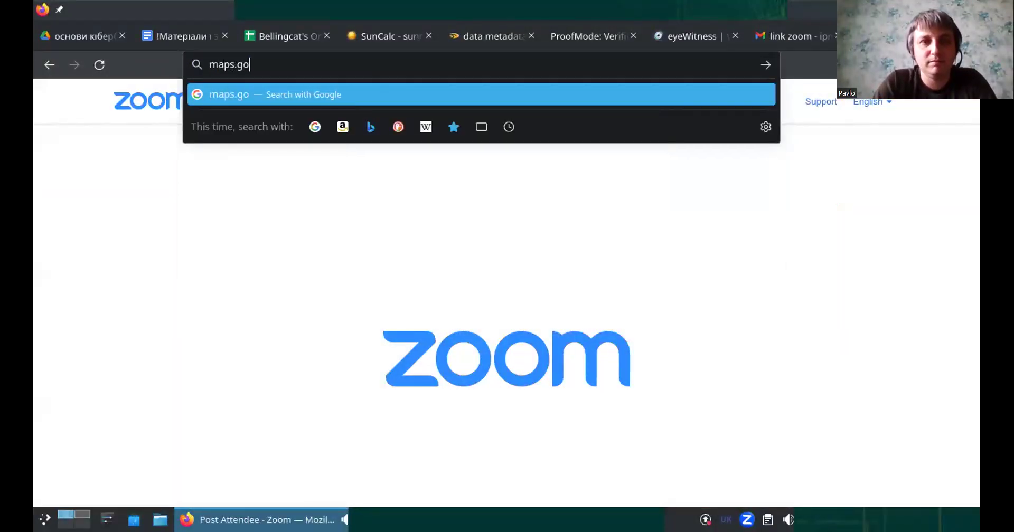
pyautogui.write('ogle.com')
pyautogui.press('Return')
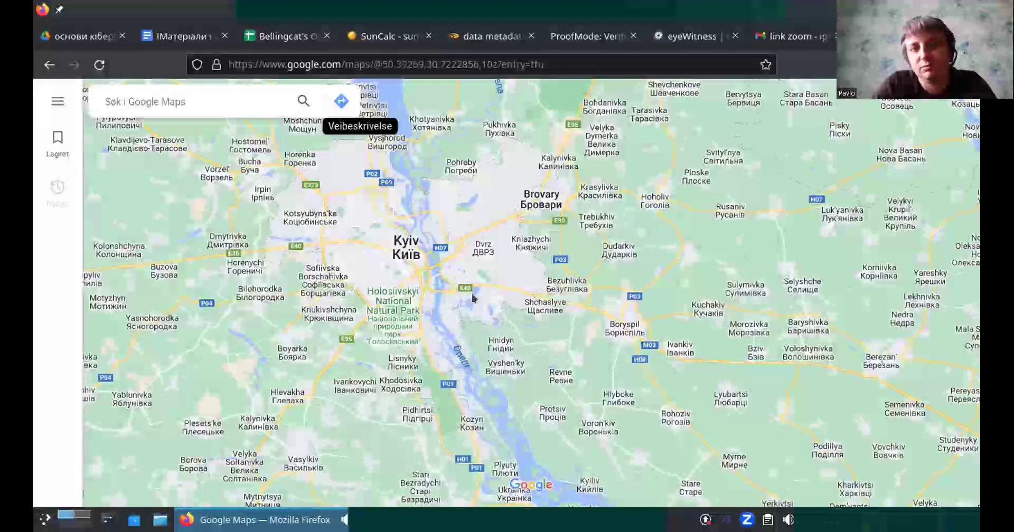
# Follow the Dnipro River on Google Maps from Kyiv southeast past Cherkasy and Kremenchuk to the city of Dnipro
pyautogui.press('Down')
pyautogui.press('Down')
pyautogui.press('Right')
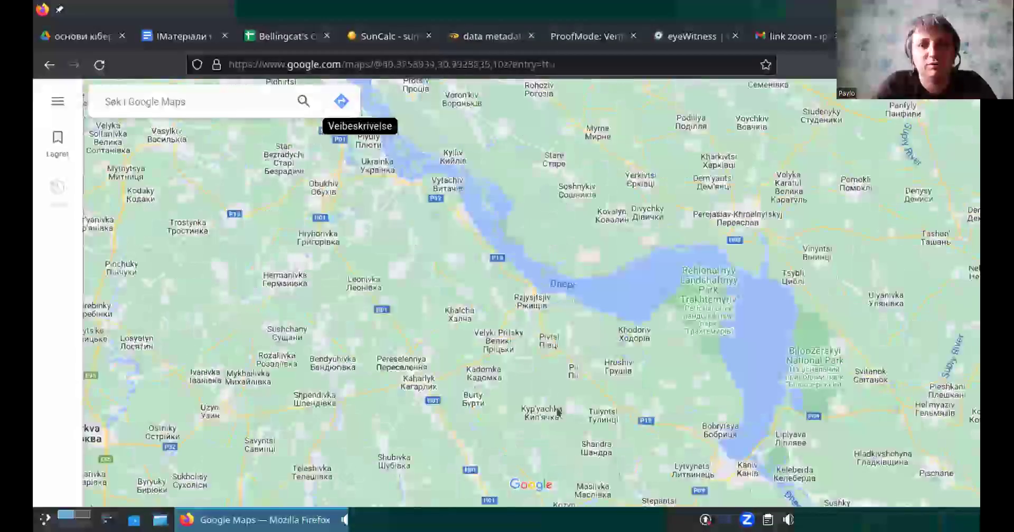
pyautogui.moveTo(558, 411); pyautogui.dragTo(467, 298)
pyautogui.moveTo(623, 397); pyautogui.dragTo(423, 287)
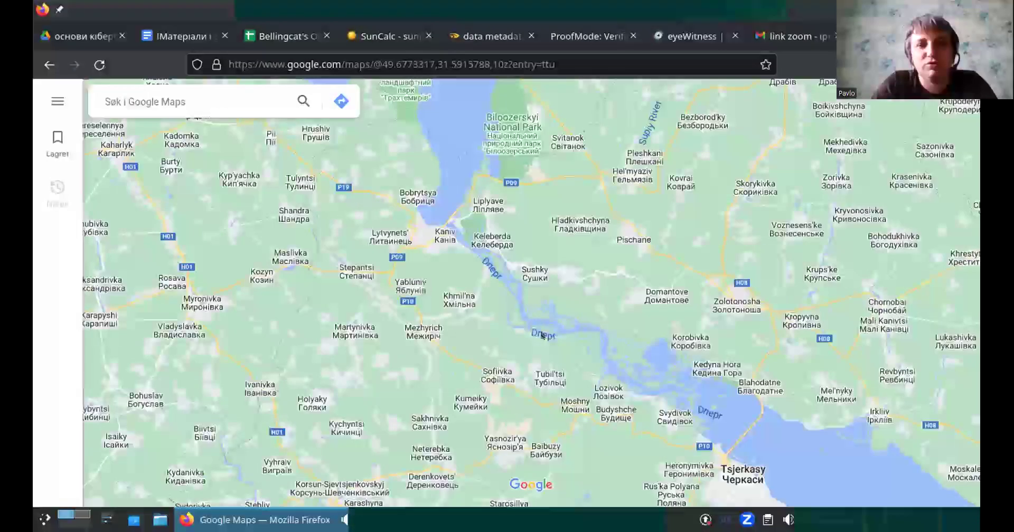
pyautogui.press('Down')
pyautogui.press('Right')
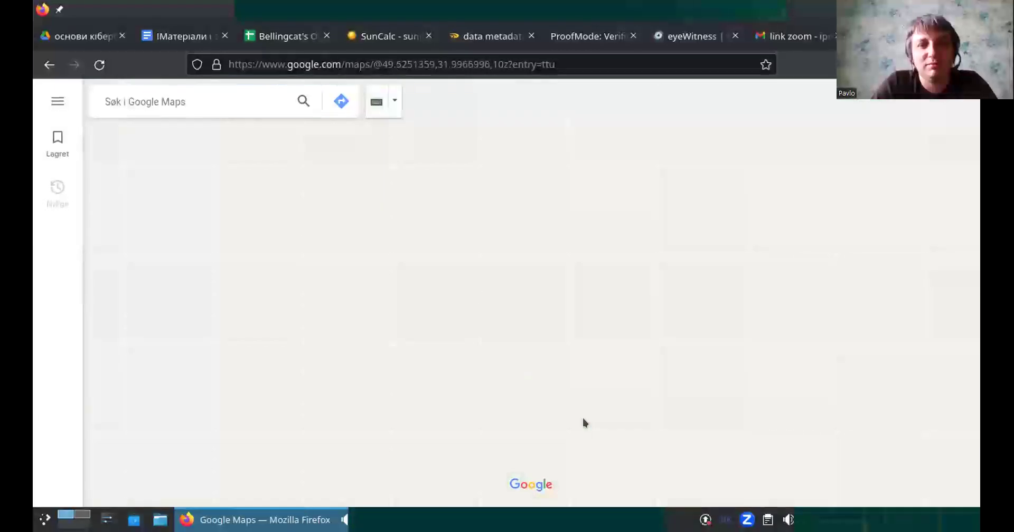
pyautogui.press('-')
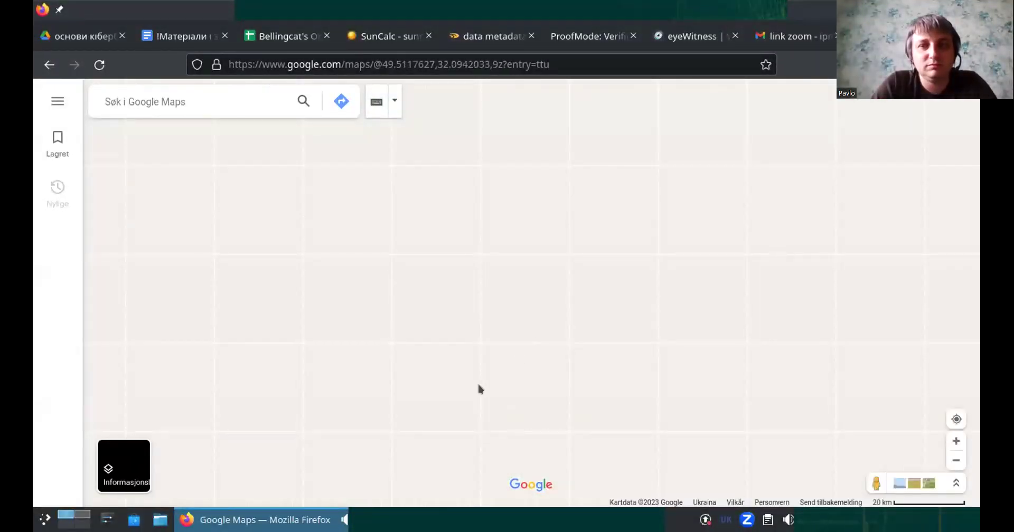
pyautogui.press('-')
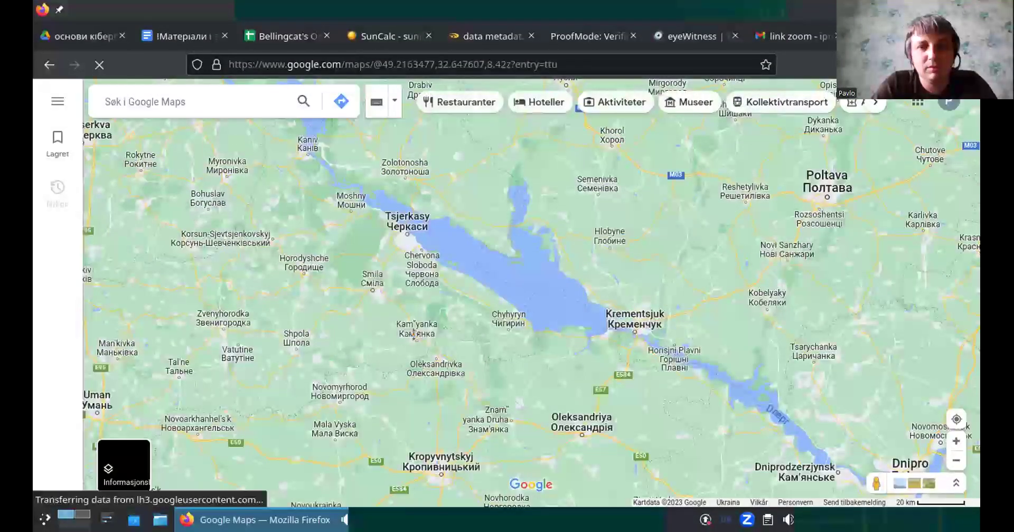
pyautogui.press('Down')
pyautogui.press('Right')
pyautogui.press('Right')
pyautogui.press('Right')
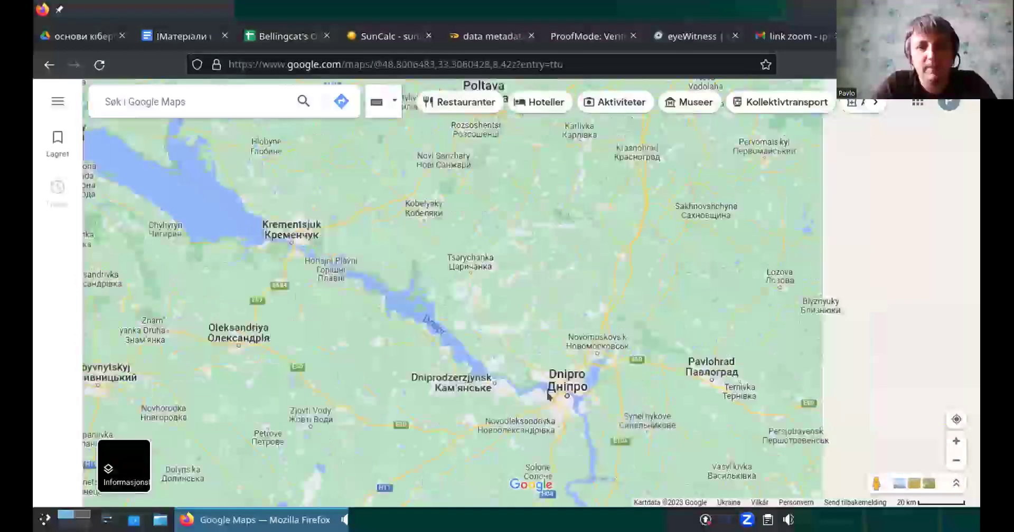
# Examine Dnipro's central district at street scale, around Lazar Globa Park and the Passage shopping centre
pyautogui.scroll(2, 549, 396)
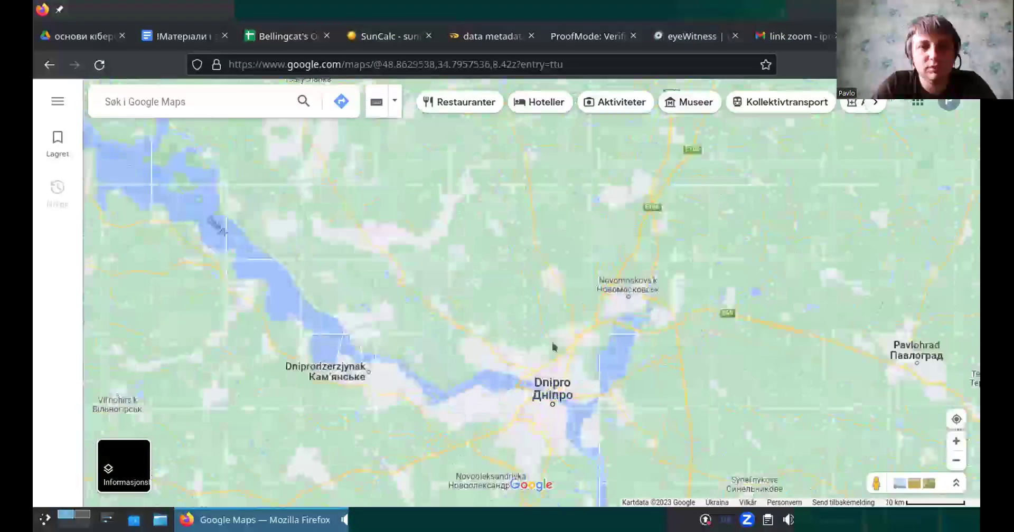
pyautogui.scroll(5, 553, 347)
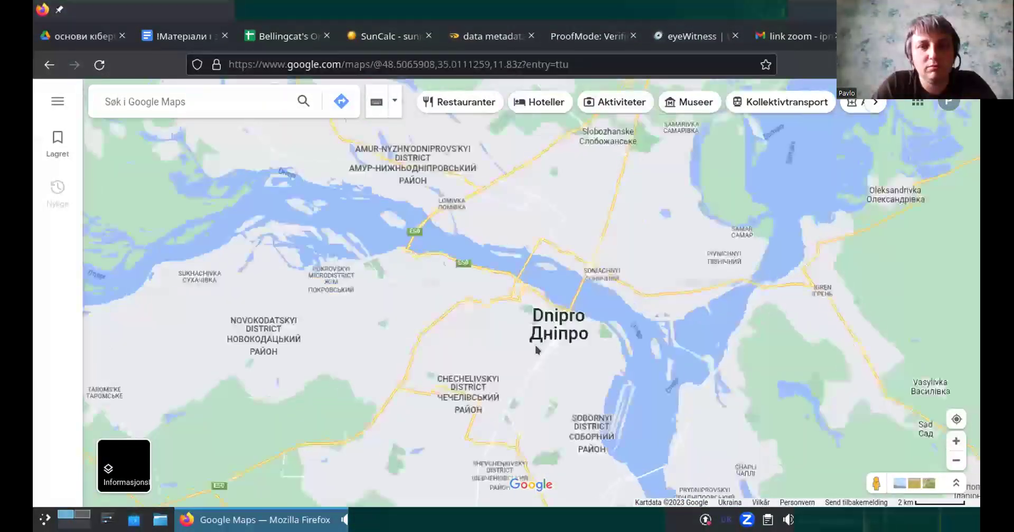
pyautogui.scroll(1, 535, 344)
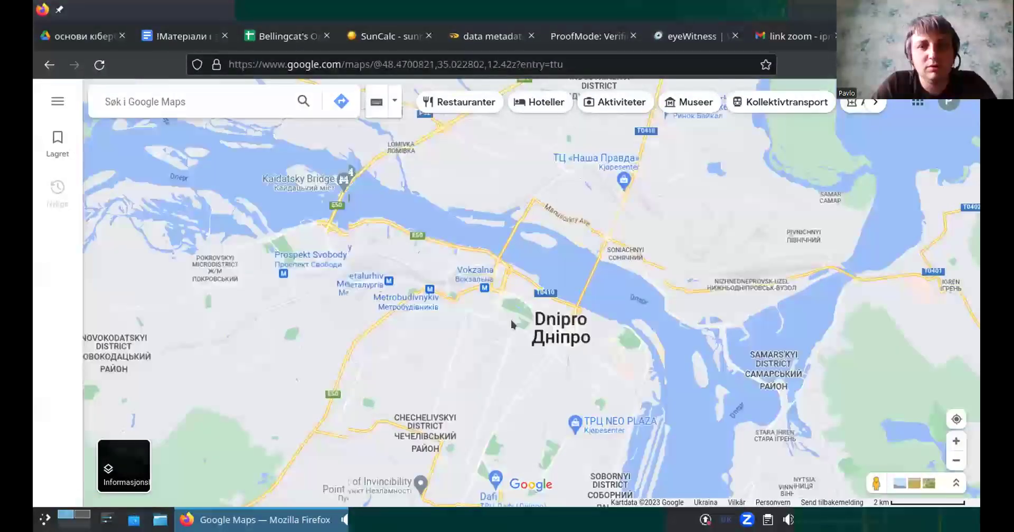
pyautogui.scroll(1, 512, 324)
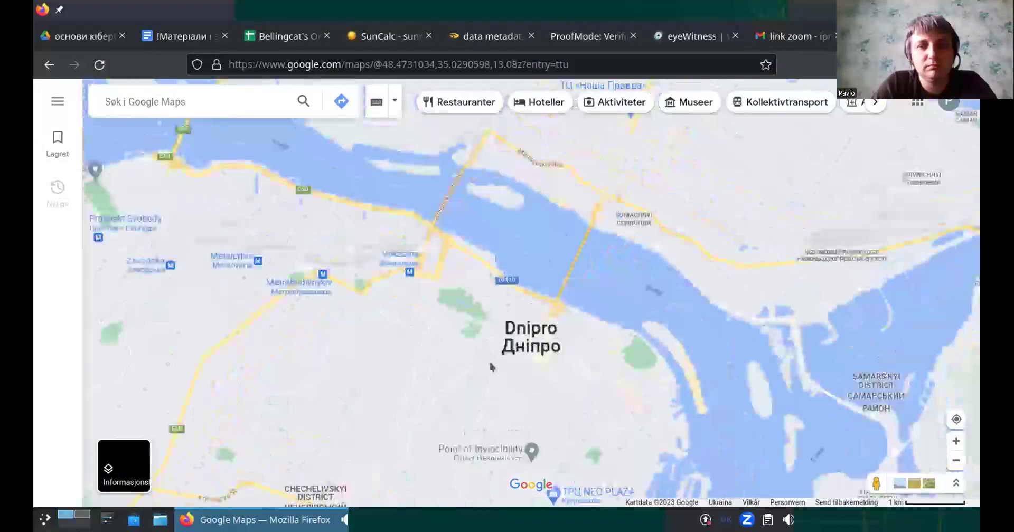
pyautogui.scroll(2, 492, 366)
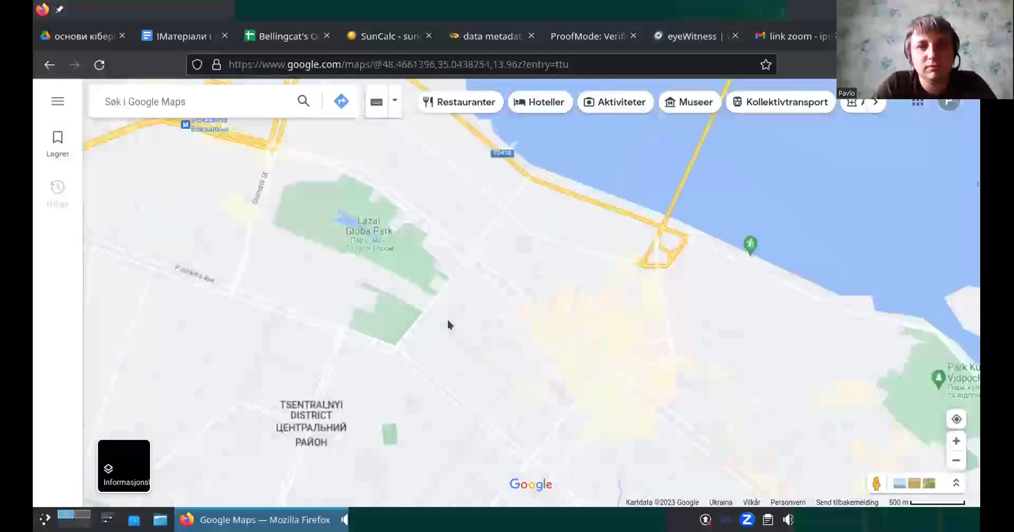
pyautogui.scroll(2, 465, 333)
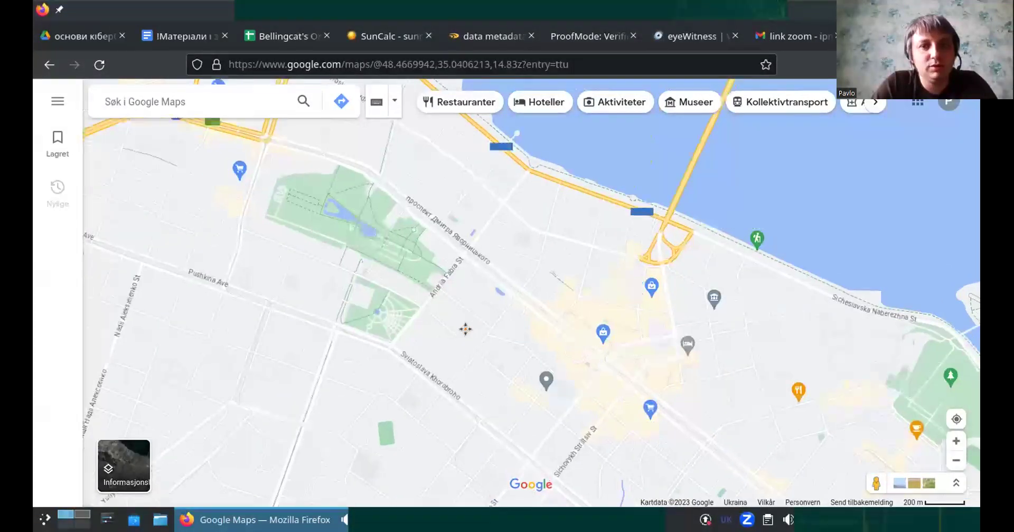
pyautogui.moveTo(465, 329); pyautogui.dragTo(427, 320)
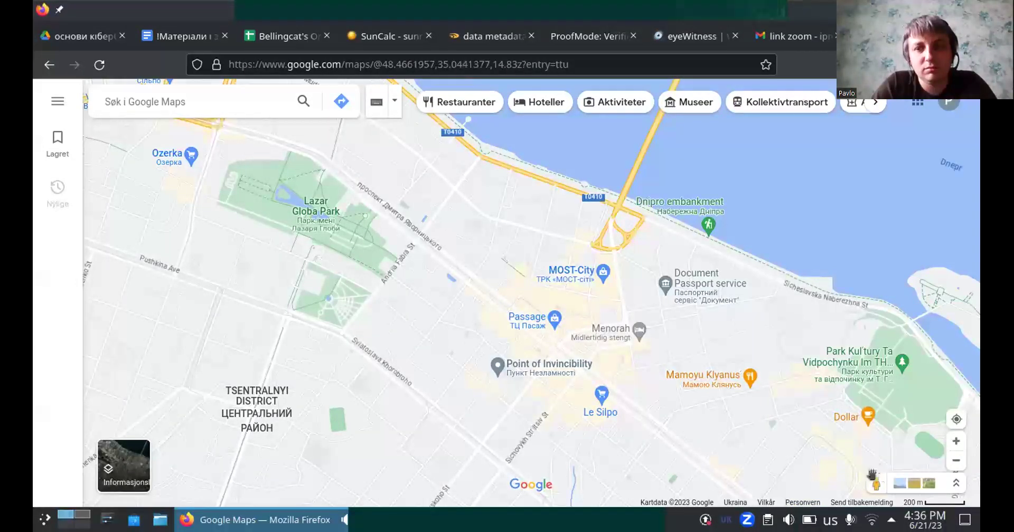
# Open a street-level panorama in central Dnipro and inspect the shadows around the intersection from two viewpoints
pyautogui.moveTo(528, 412); pyautogui.dragTo(556, 402)
pyautogui.moveTo(553, 356); pyautogui.dragTo(554, 350)
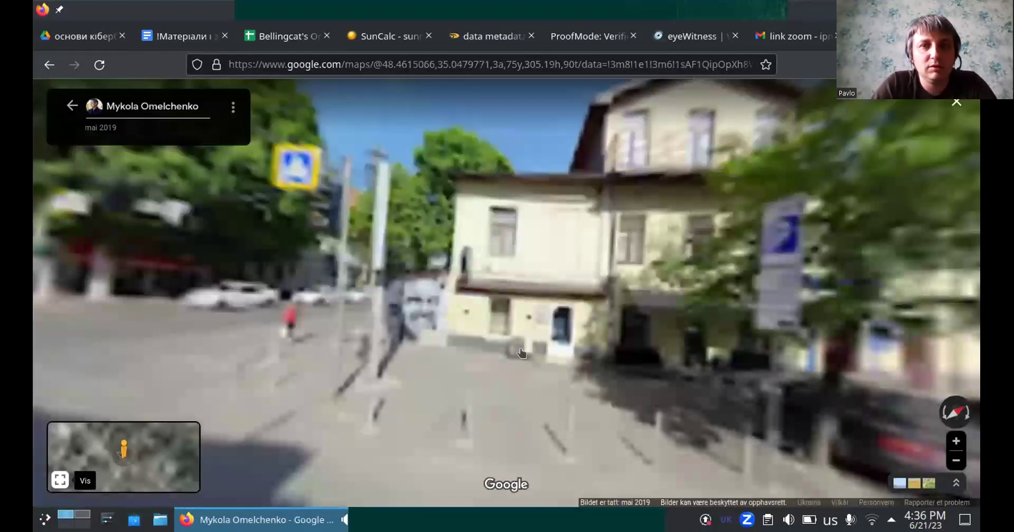
pyautogui.moveTo(522, 353); pyautogui.dragTo(646, 306)
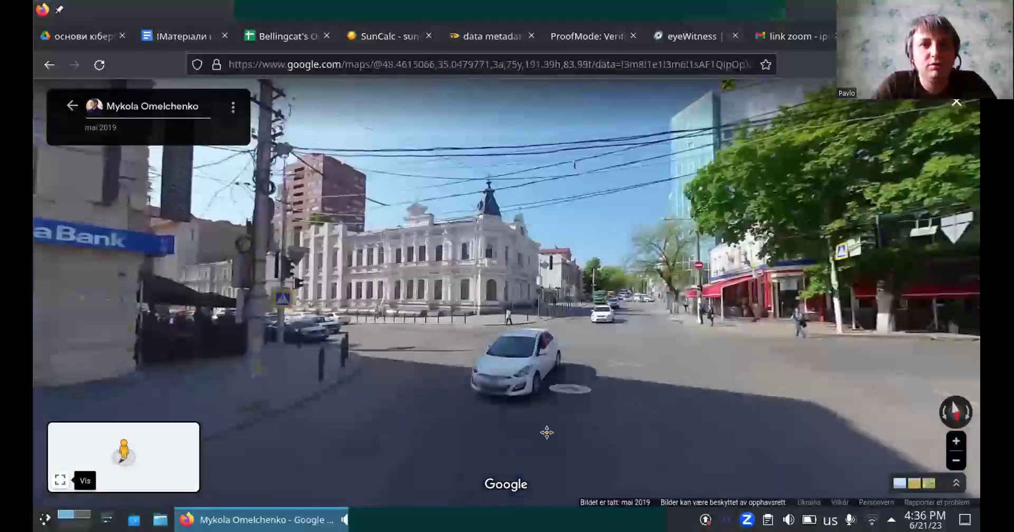
pyautogui.moveTo(546, 433); pyautogui.dragTo(720, 301)
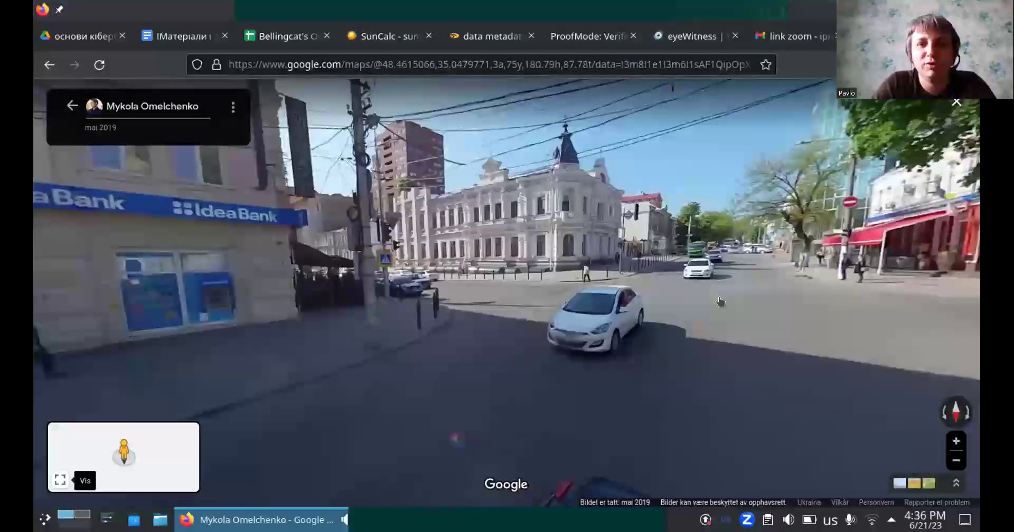
pyautogui.click(719, 303)
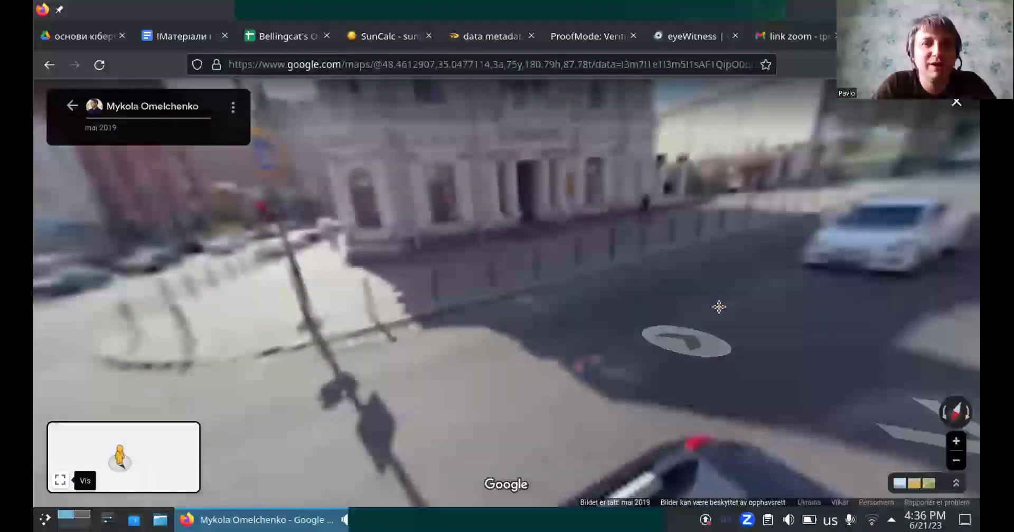
pyautogui.moveTo(740, 290); pyautogui.dragTo(739, 401)
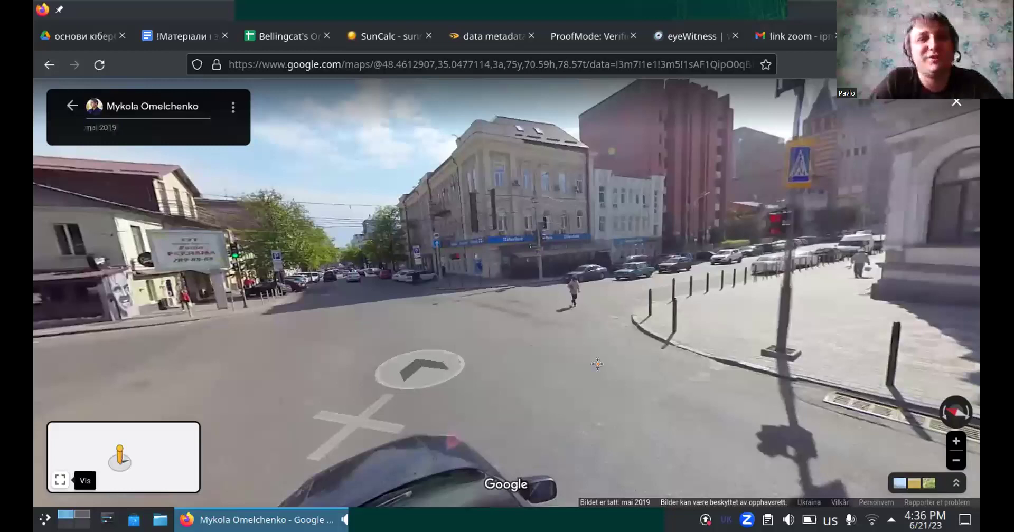
# Advance one viewpoint along the Dnipro intersection, inspect the pole shadows around the corner, and expand the map beneath the panorama
pyautogui.moveTo(597, 363); pyautogui.dragTo(604, 363)
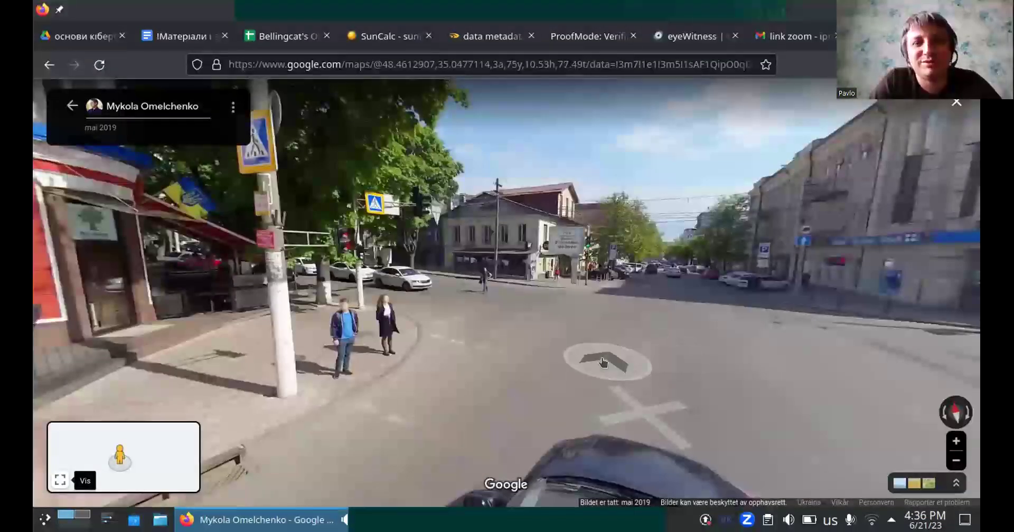
pyautogui.click(604, 362)
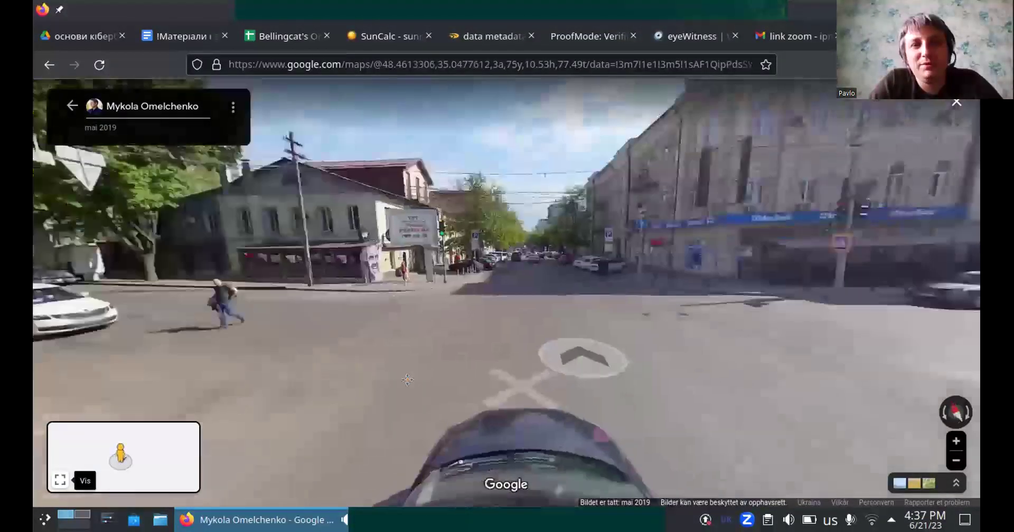
pyautogui.moveTo(636, 395); pyautogui.dragTo(185, 369)
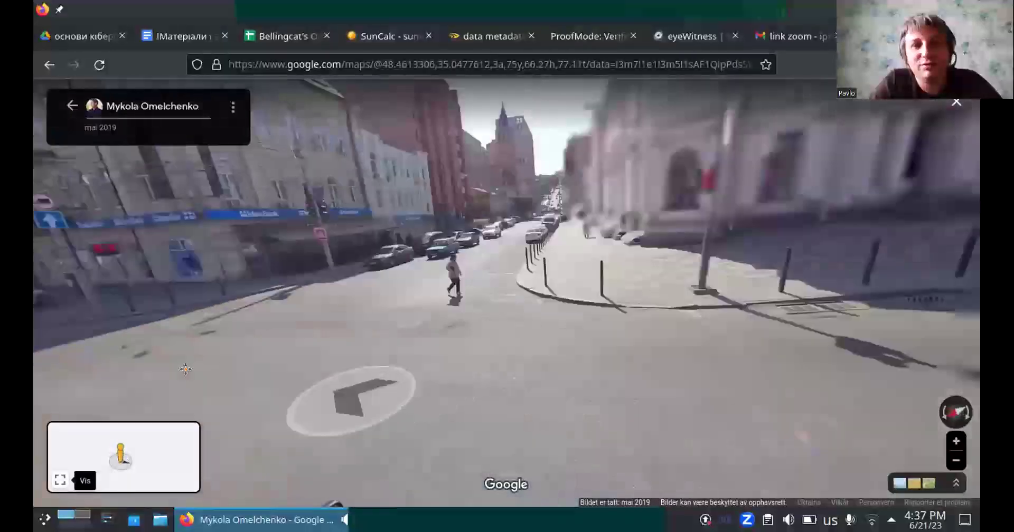
pyautogui.moveTo(614, 346); pyautogui.dragTo(338, 299)
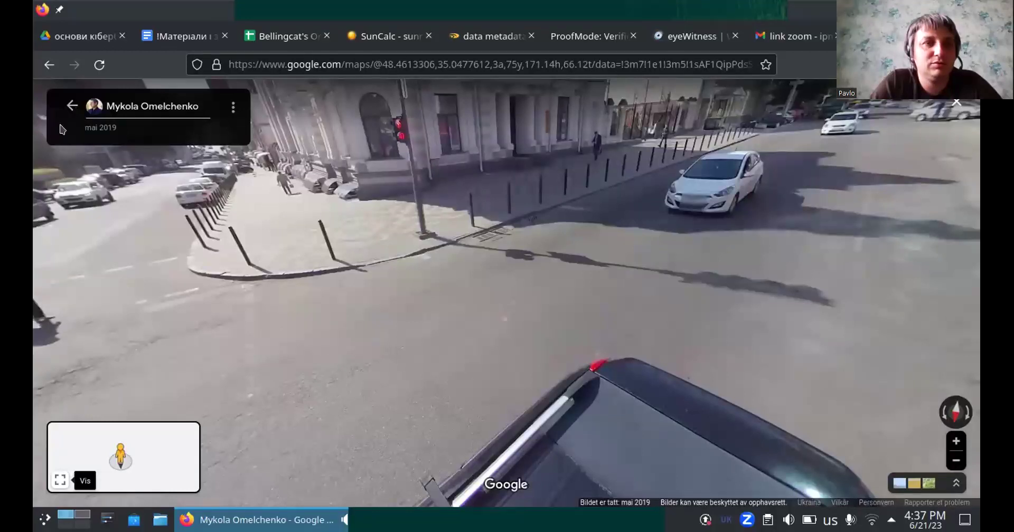
pyautogui.click(59, 480)
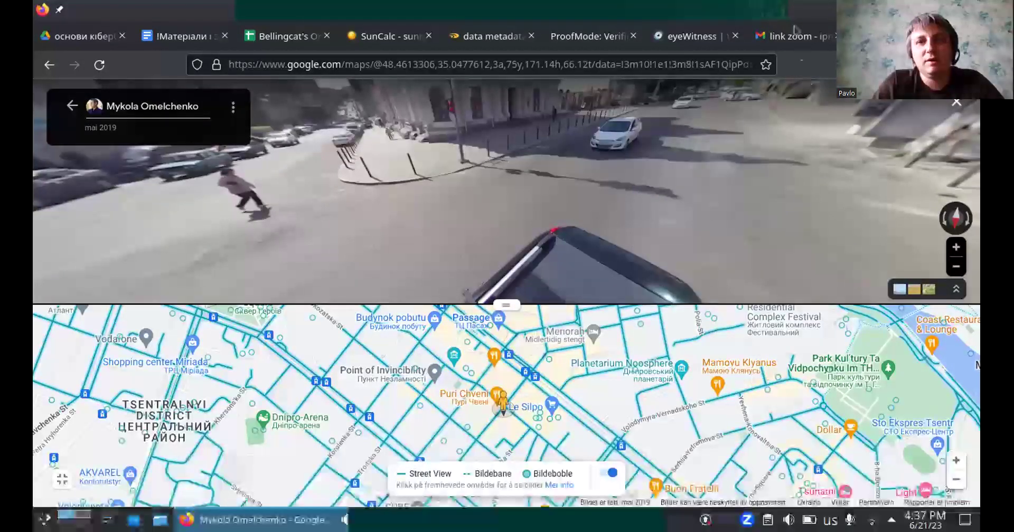
# Switch to SunCalc and move its location marker from the Lokomotyvne Depo area southeast into central Dnipro
pyautogui.hotkey('ctrl', 'Tab')
pyautogui.hotkey('ctrl', 'Tab')
pyautogui.hotkey('ctrl', 'Tab')
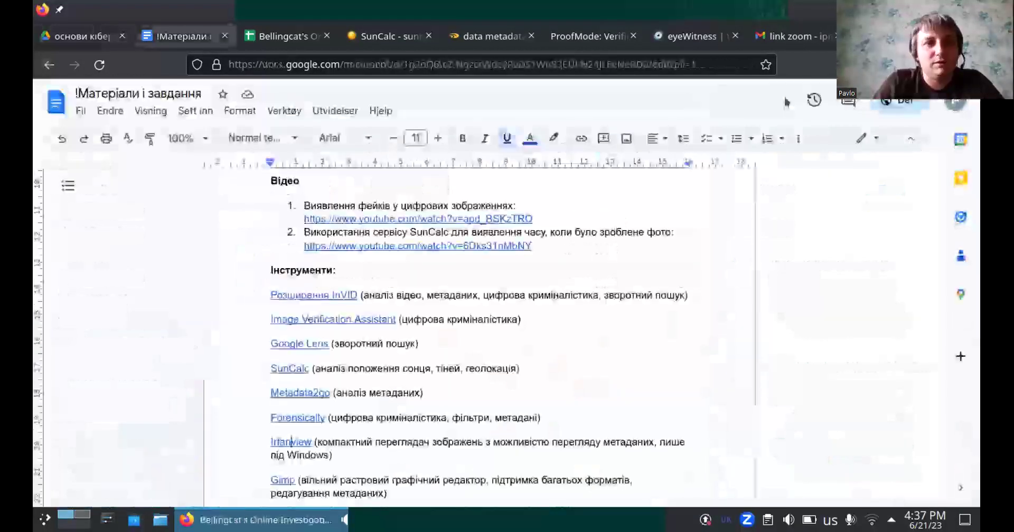
pyautogui.hotkey('ctrl', 'Tab')
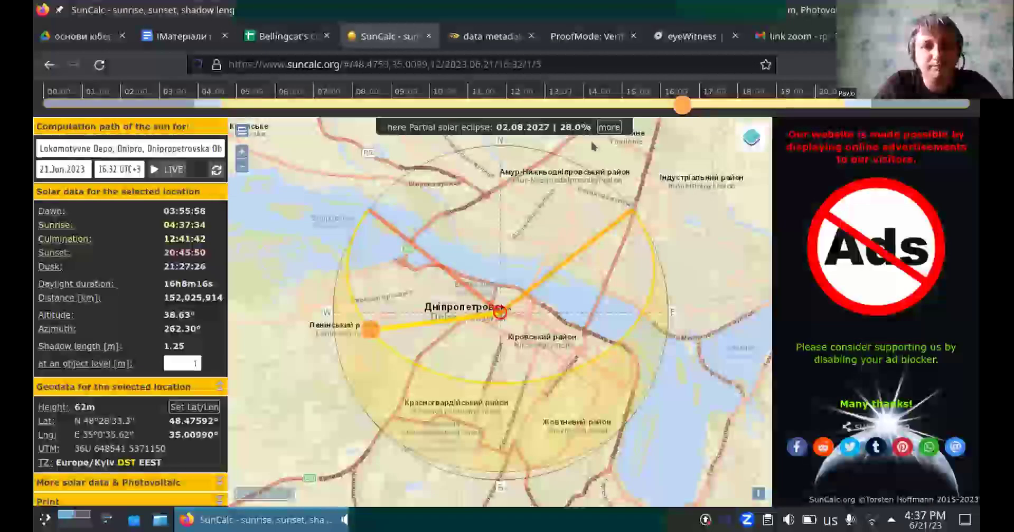
pyautogui.scroll(2, 503, 350)
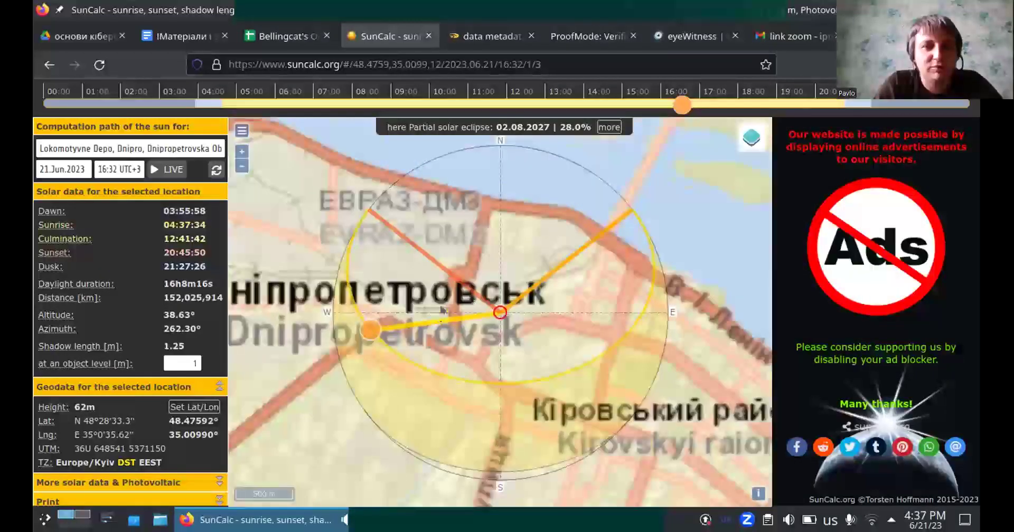
pyautogui.moveTo(580, 364)
pyautogui.mouseDown()
pyautogui.moveTo(446, 271)
pyautogui.moveTo(440, 253)
pyautogui.mouseUp()
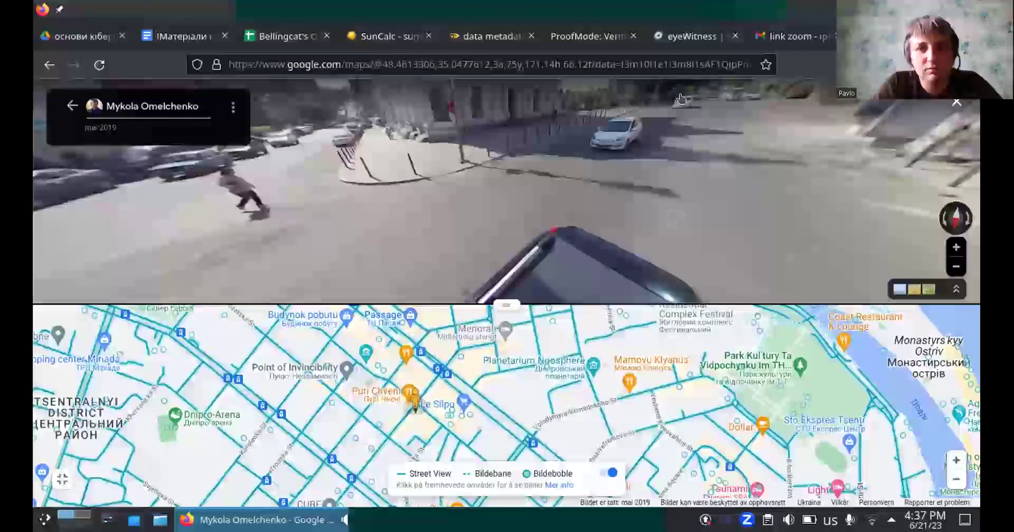
# Return to SunCalc and recentre the sun position on Dmytra Yavornytskoho prospekt, east of Lazar Globa Park
pyautogui.hotkey('ctrl', 'Tab')
pyautogui.hotkey('ctrl', 'Tab')
pyautogui.hotkey('ctrl', 'Tab')
pyautogui.hotkey('ctrl', 'Tab')
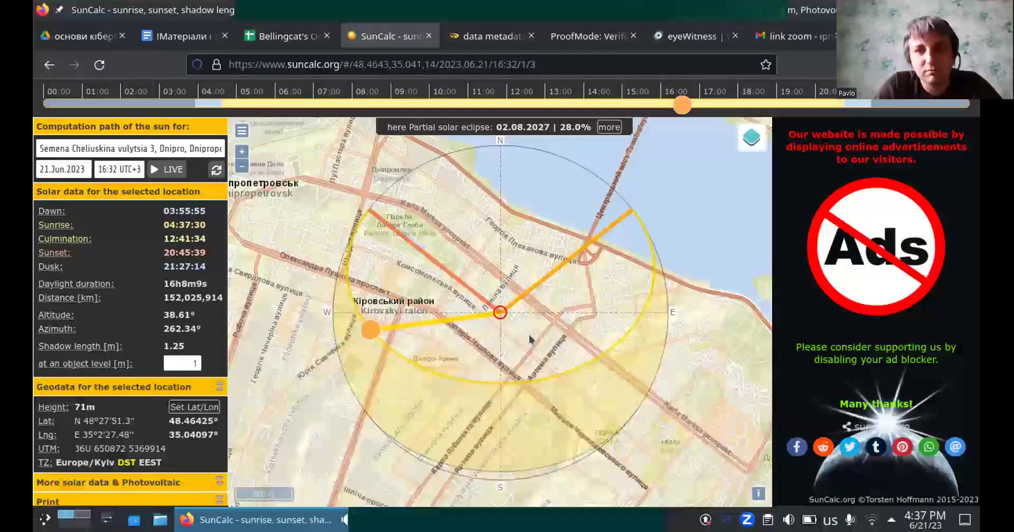
pyautogui.scroll(2, 528, 334)
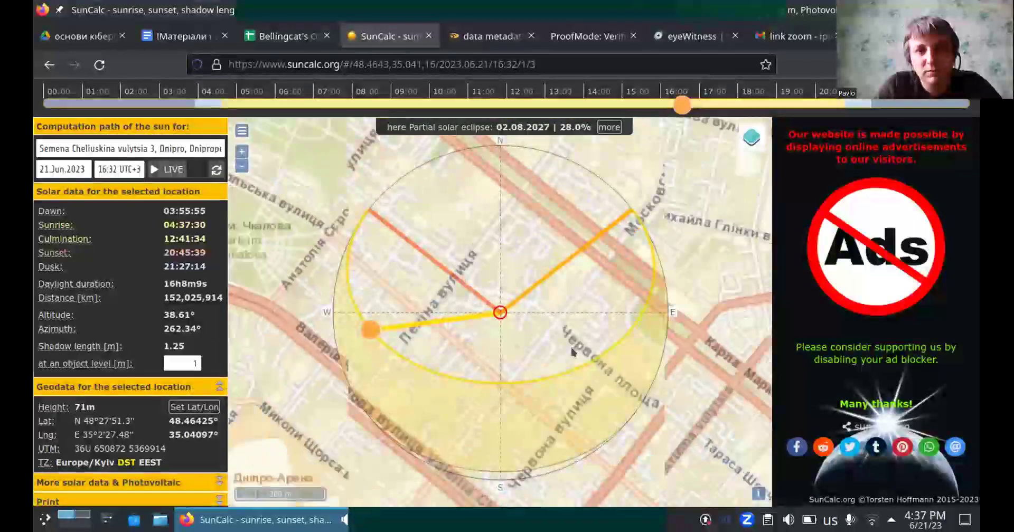
pyautogui.scroll(-2, 572, 348)
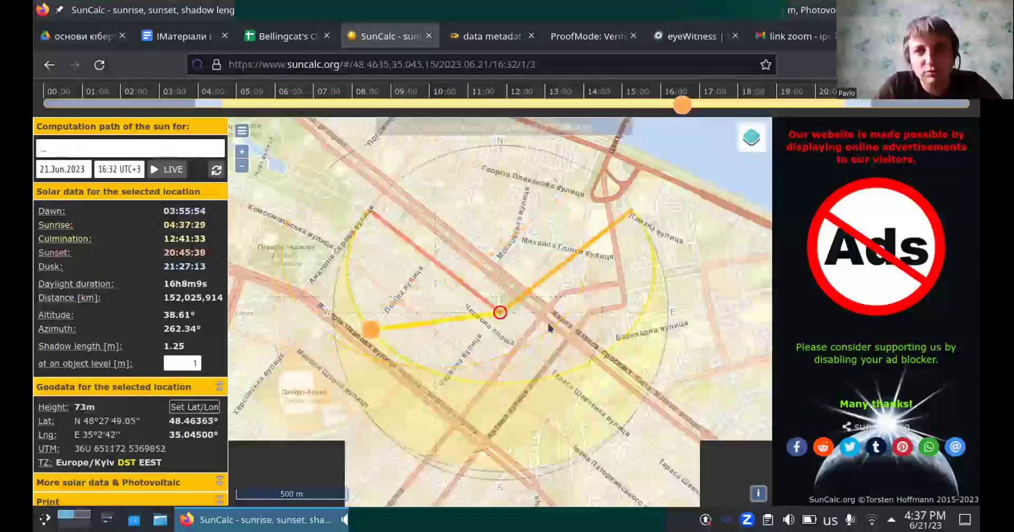
pyautogui.moveTo(547, 323)
pyautogui.mouseDown()
pyautogui.moveTo(519, 384)
pyautogui.moveTo(559, 386)
pyautogui.moveTo(685, 463)
pyautogui.moveTo(669, 466)
pyautogui.mouseUp()
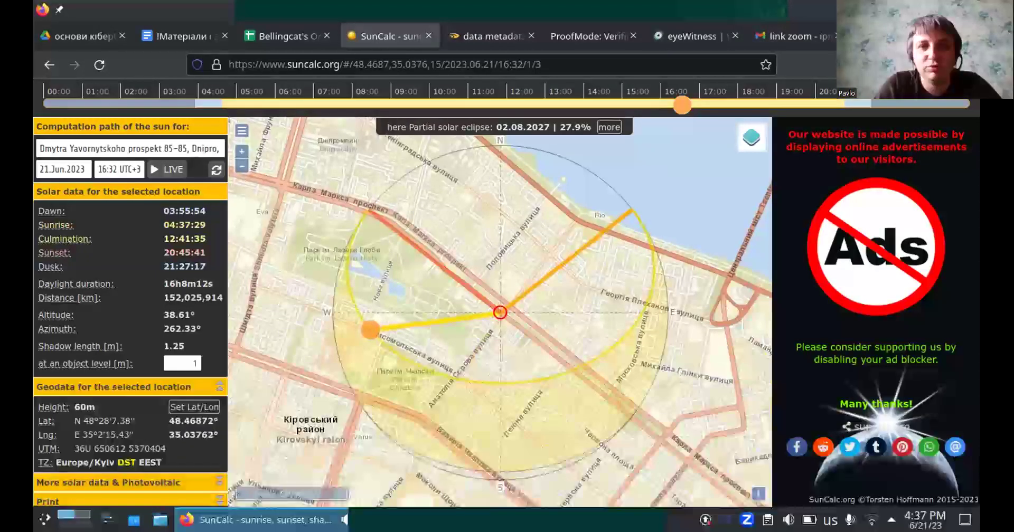
# Back in Google Maps, find the matching spot near Lazar Globa Park and open the Teatr opery ta baletu street-level panorama
pyautogui.hotkey('ctrl', 'Tab')
pyautogui.moveTo(414, 410); pyautogui.dragTo(428, 434)
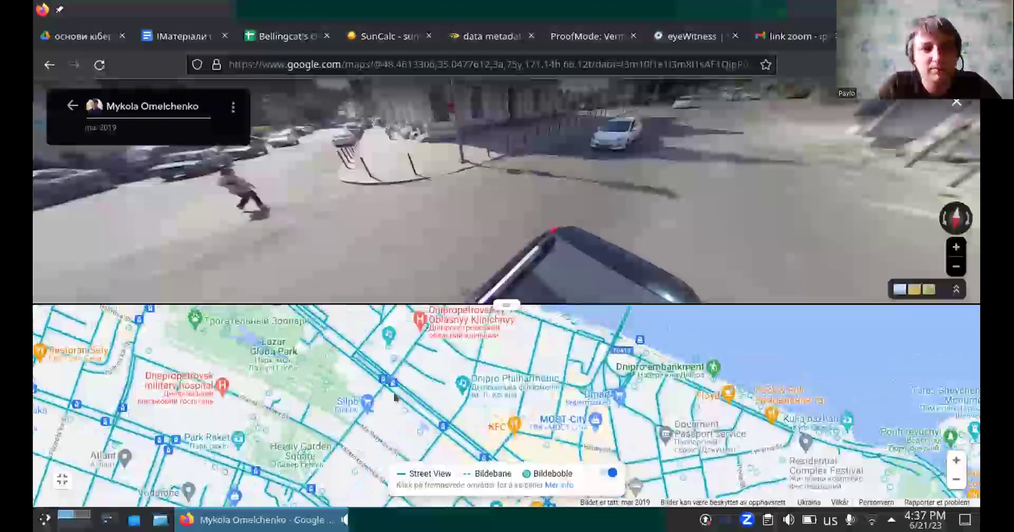
pyautogui.press('+')
pyautogui.moveTo(429, 400); pyautogui.dragTo(498, 421)
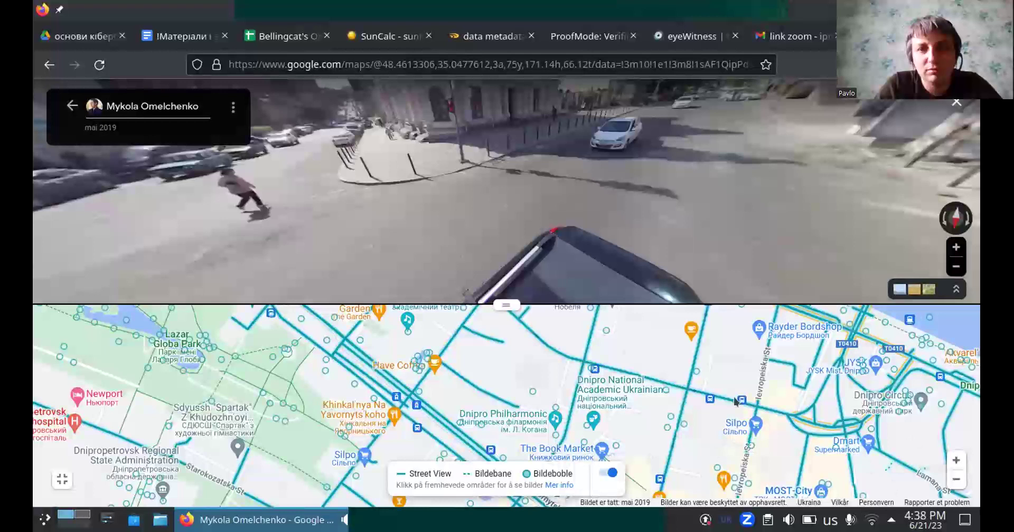
pyautogui.press('Down')
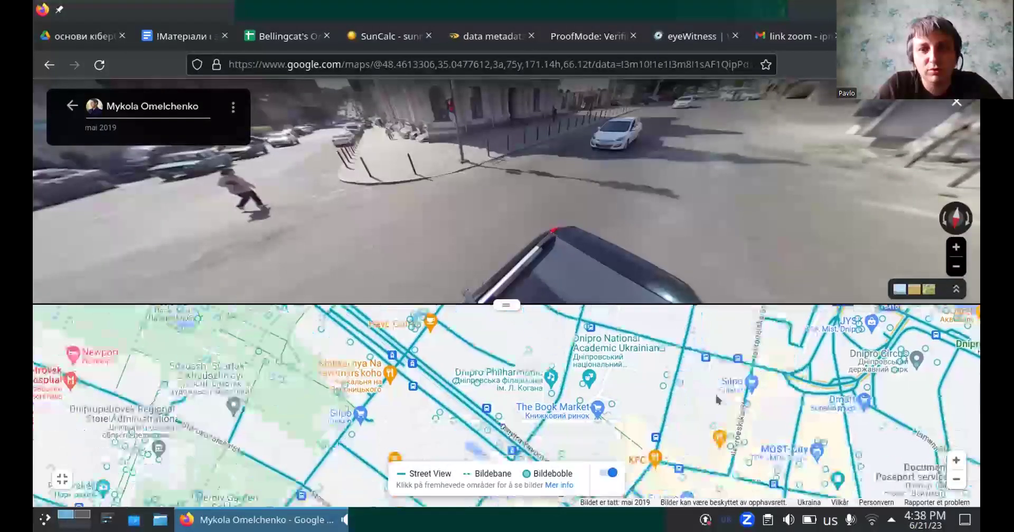
pyautogui.scroll(-1, 468, 389)
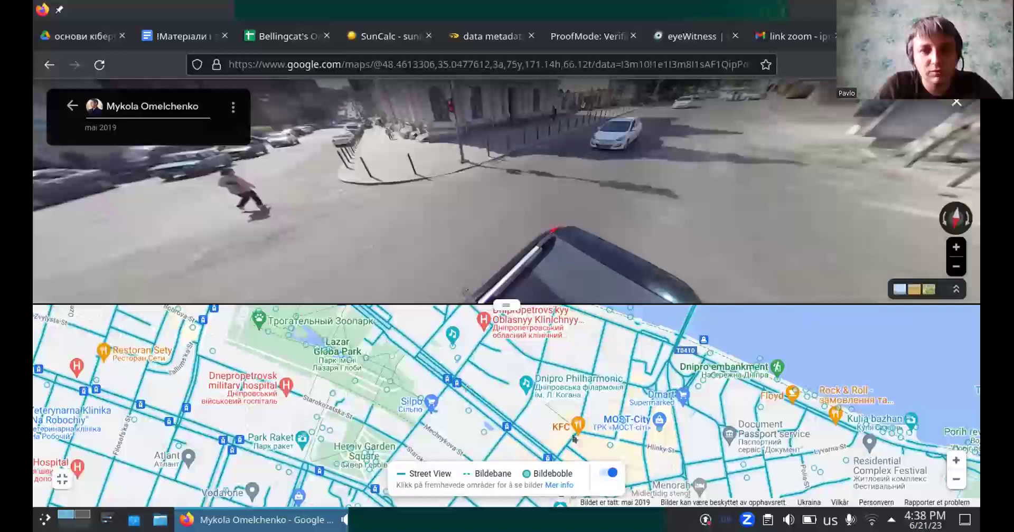
pyautogui.click(563, 434)
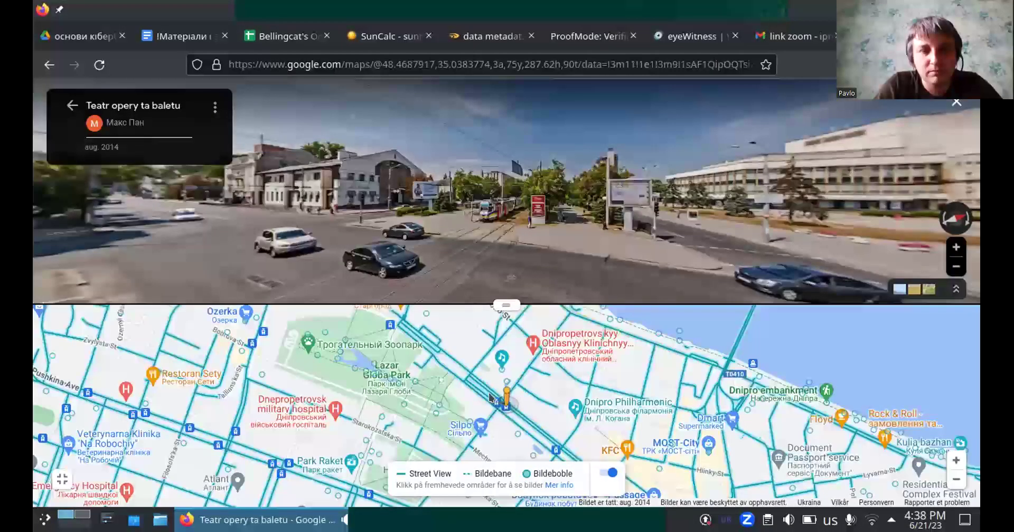
# Look around the Teatr opery ta baletu panorama for traffic-light shadows and examine the surrounding intersection on the map
pyautogui.scroll(1, 492, 399)
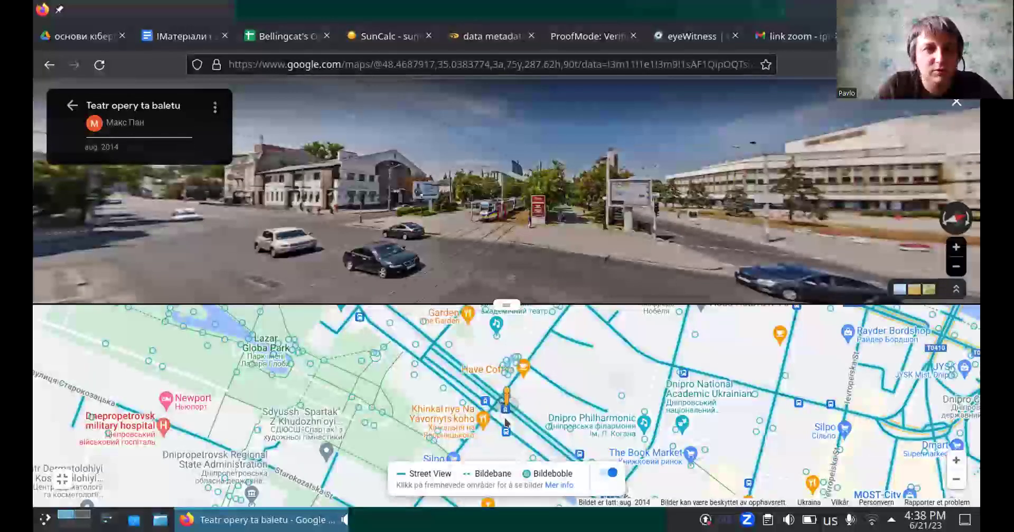
pyautogui.scroll(1, 506, 423)
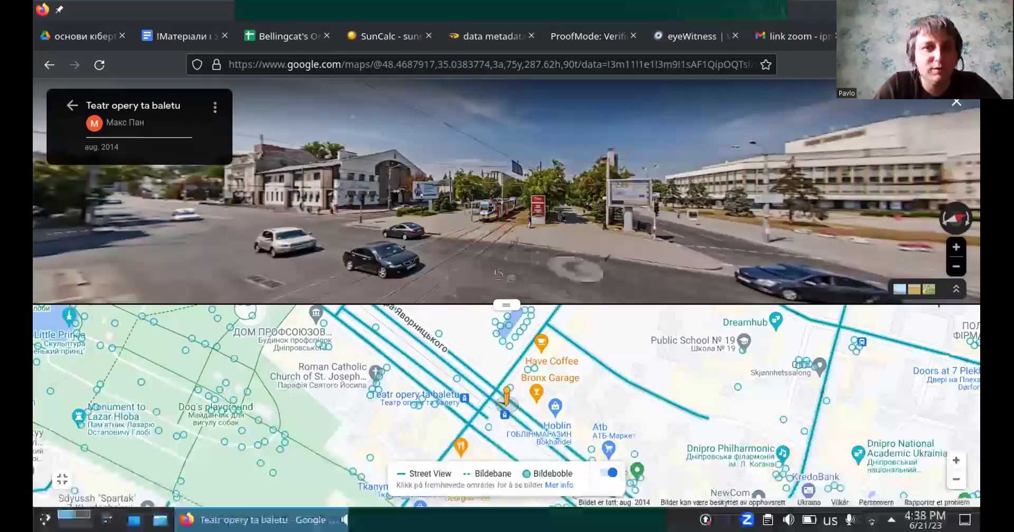
pyautogui.moveTo(590, 257); pyautogui.dragTo(374, 286)
pyautogui.moveTo(443, 158); pyautogui.dragTo(391, 174)
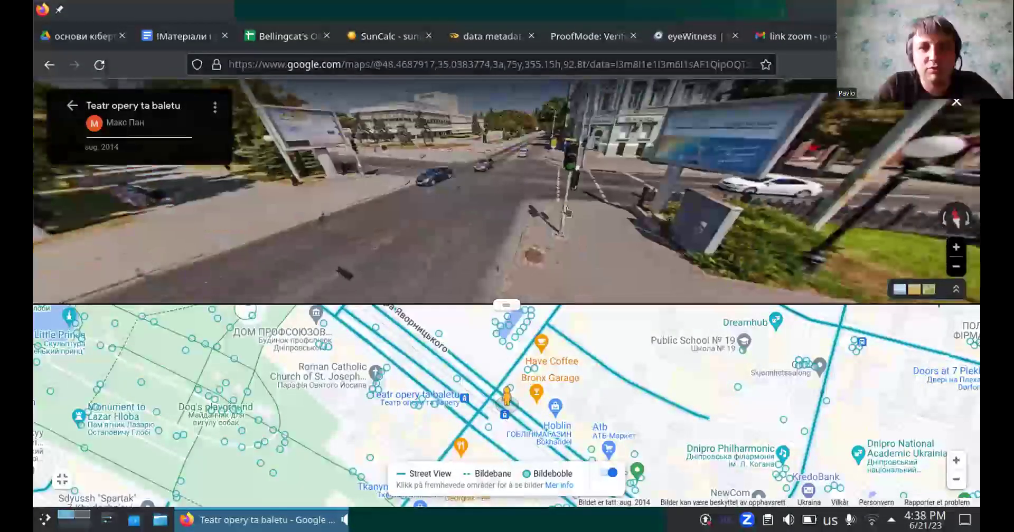
pyautogui.moveTo(608, 201); pyautogui.dragTo(464, 340)
pyautogui.scroll(2, 485, 391)
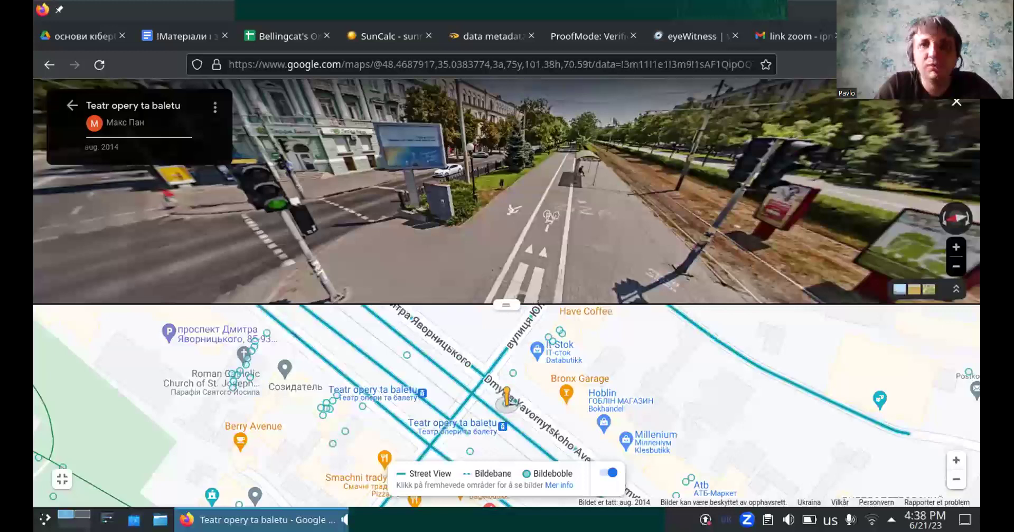
# In SunCalc, place the location marker on Dmytra Yavornytskoho prospekt by the opera theatre intersection, at street-level detail
pyautogui.hotkey('ctrl', 'Tab')
pyautogui.hotkey('ctrl', 'Tab')
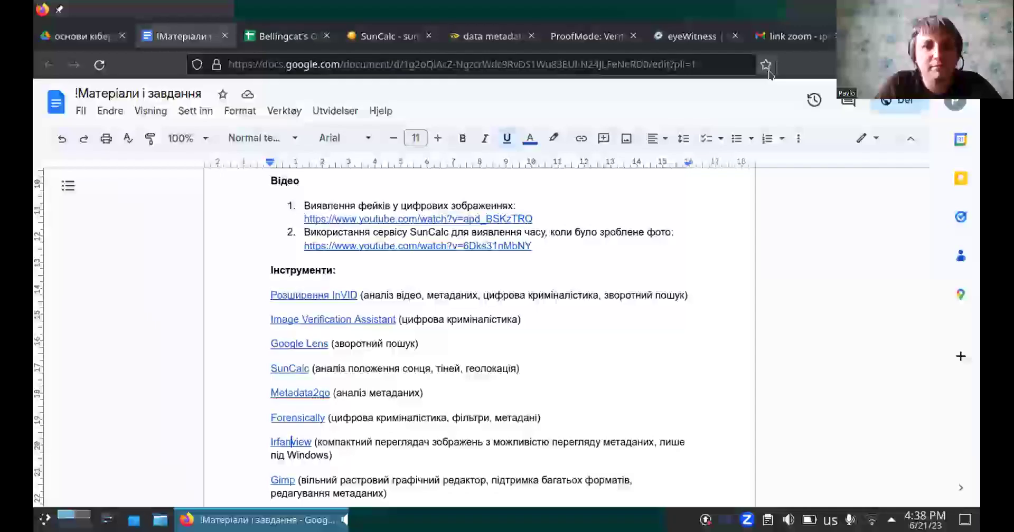
pyautogui.hotkey('ctrl', 'Tab')
pyautogui.hotkey('ctrl', 'Tab')
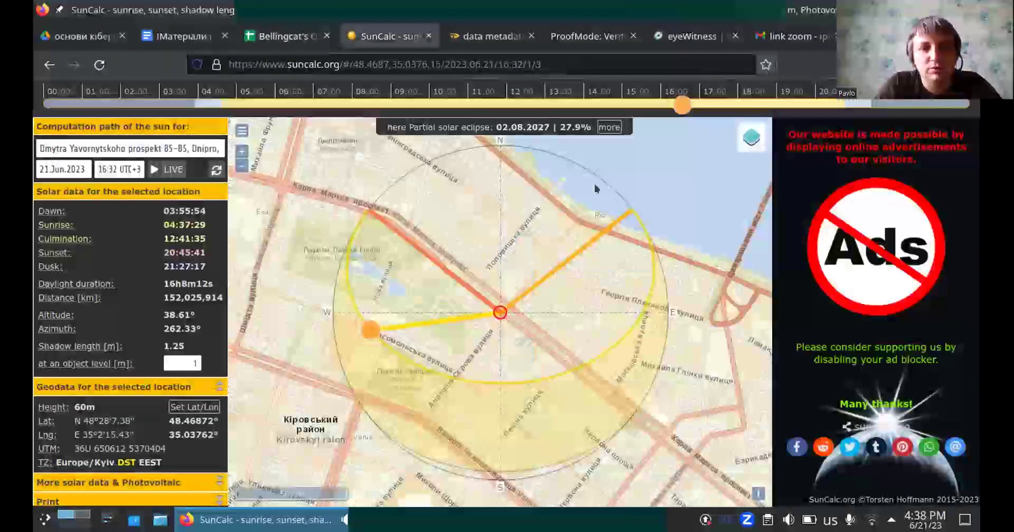
pyautogui.moveTo(570, 312); pyautogui.dragTo(569, 305)
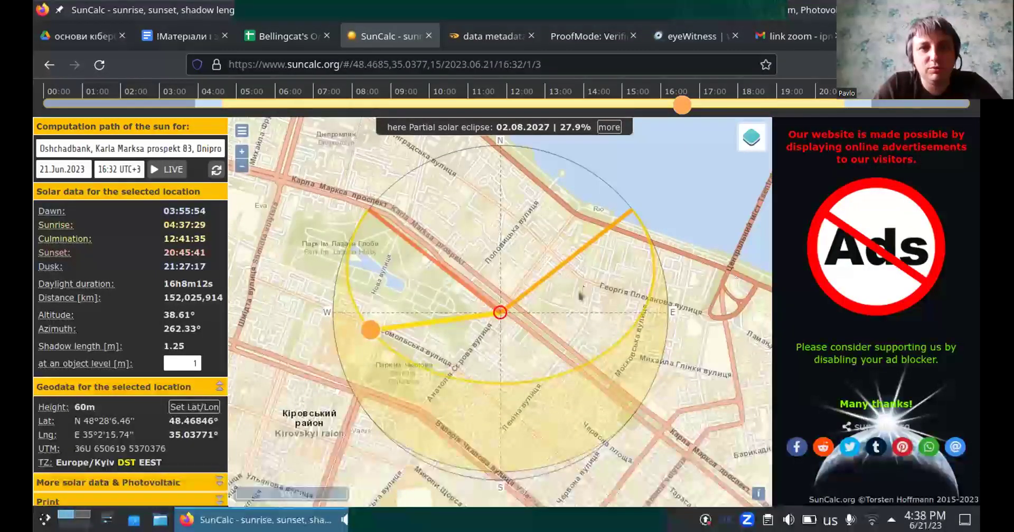
pyautogui.click(241, 151)
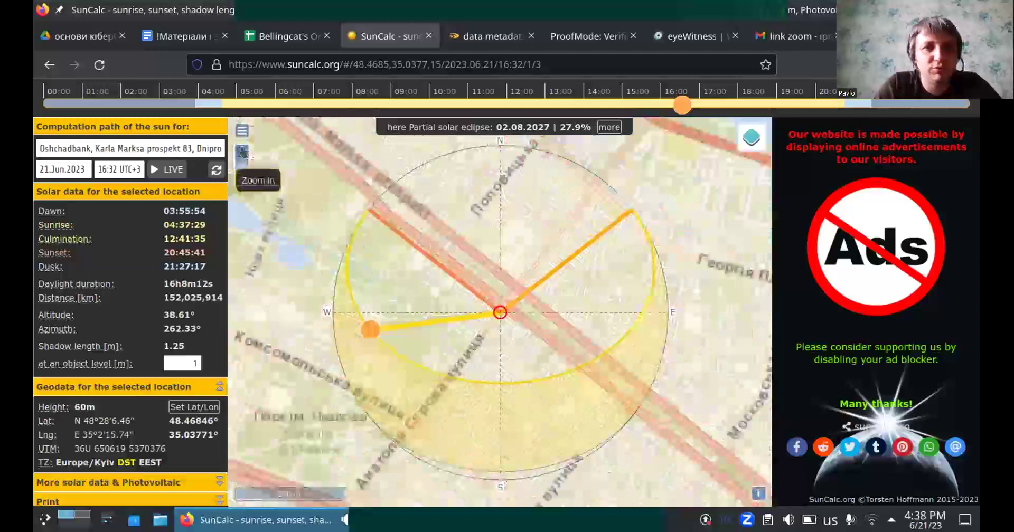
pyautogui.moveTo(483, 342); pyautogui.dragTo(475, 336)
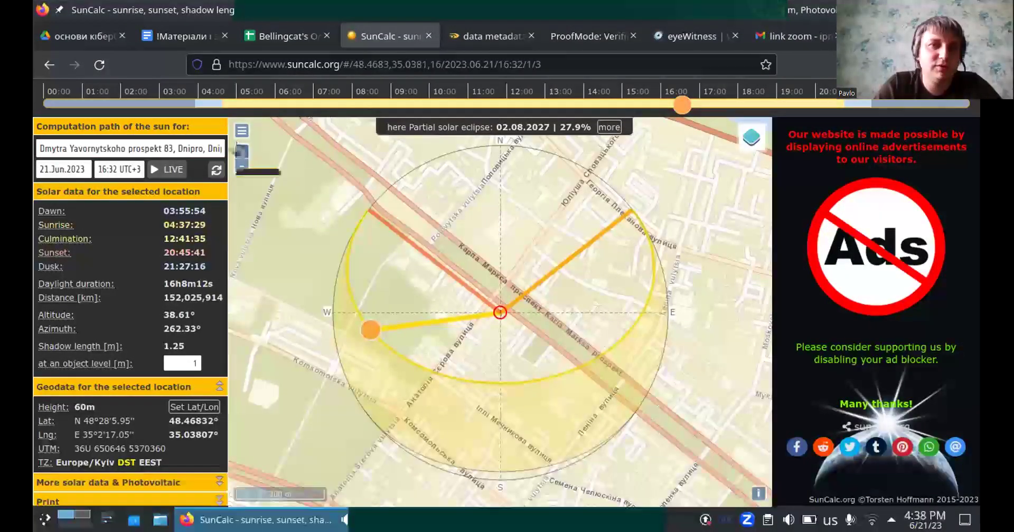
pyautogui.click(242, 152)
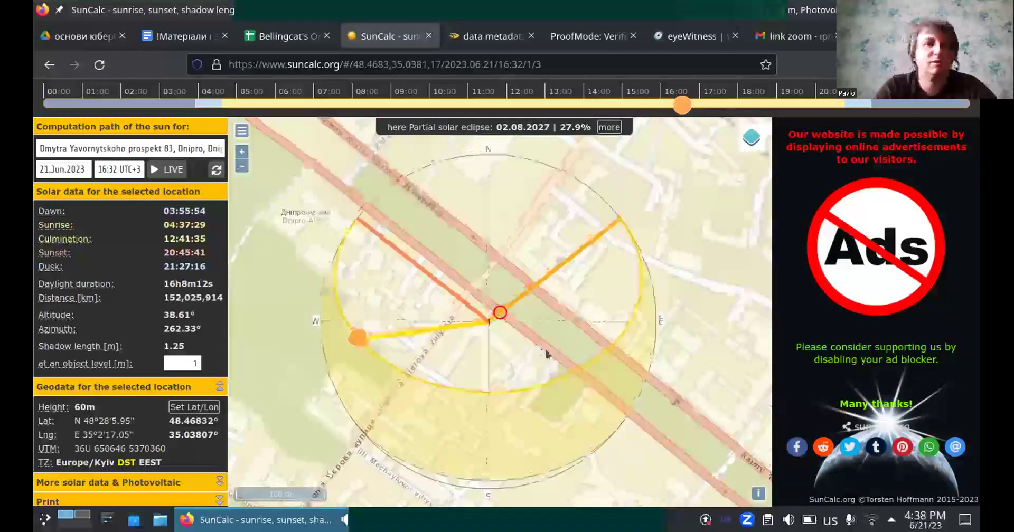
pyautogui.moveTo(534, 334)
pyautogui.mouseDown()
pyautogui.moveTo(579, 296)
pyautogui.moveTo(570, 362)
pyautogui.moveTo(537, 353)
pyautogui.moveTo(502, 366)
pyautogui.mouseUp()
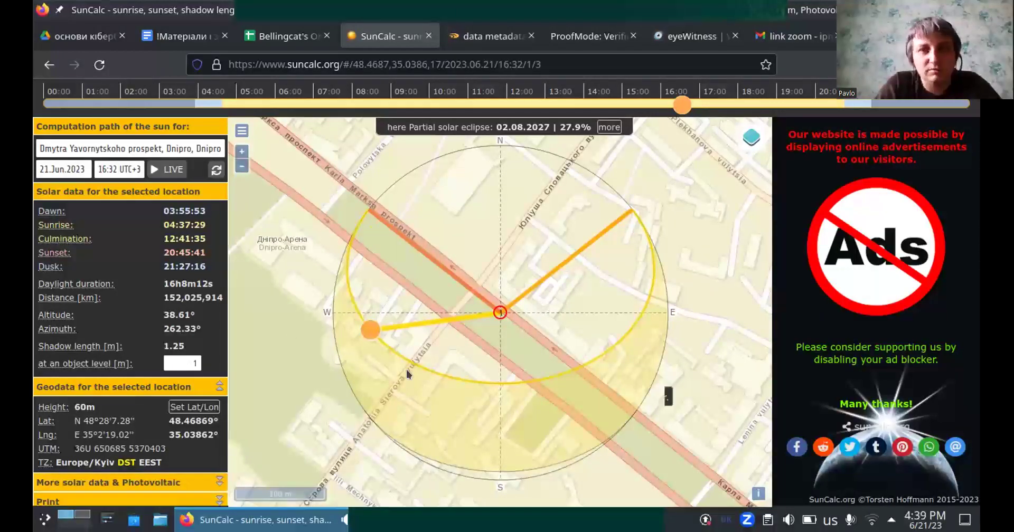
# Compare the intersection's position on Google Maps with the marker placed in SunCalc
pyautogui.hotkey('ctrl', 'shift', 'Tab')
pyautogui.hotkey('ctrl', 'shift', 'Tab')
pyautogui.hotkey('ctrl', 'shift', 'Tab')
pyautogui.hotkey('ctrl', 'shift', 'Tab')
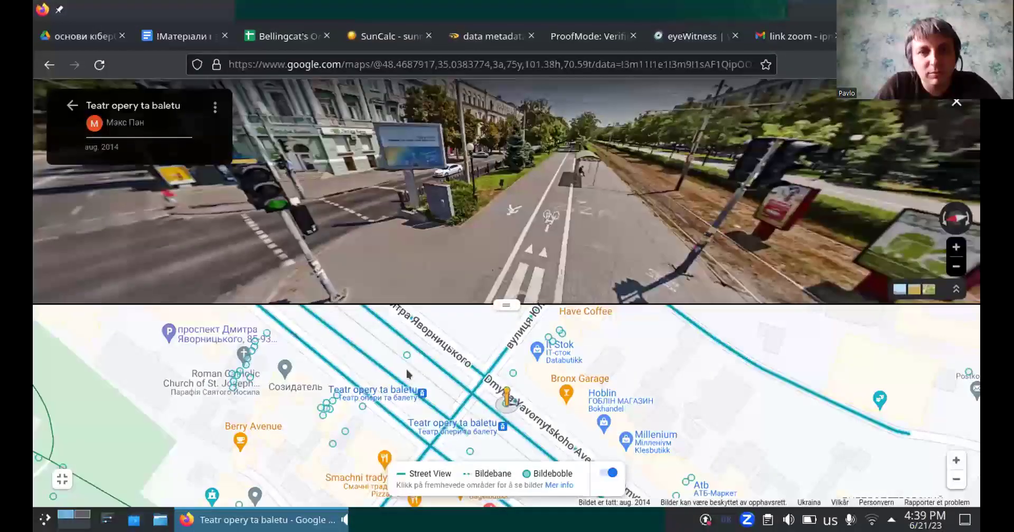
pyautogui.moveTo(623, 368); pyautogui.dragTo(629, 373)
pyautogui.hotkey('ctrl', 'Tab')
pyautogui.hotkey('ctrl', 'Tab')
pyautogui.hotkey('ctrl', 'Tab')
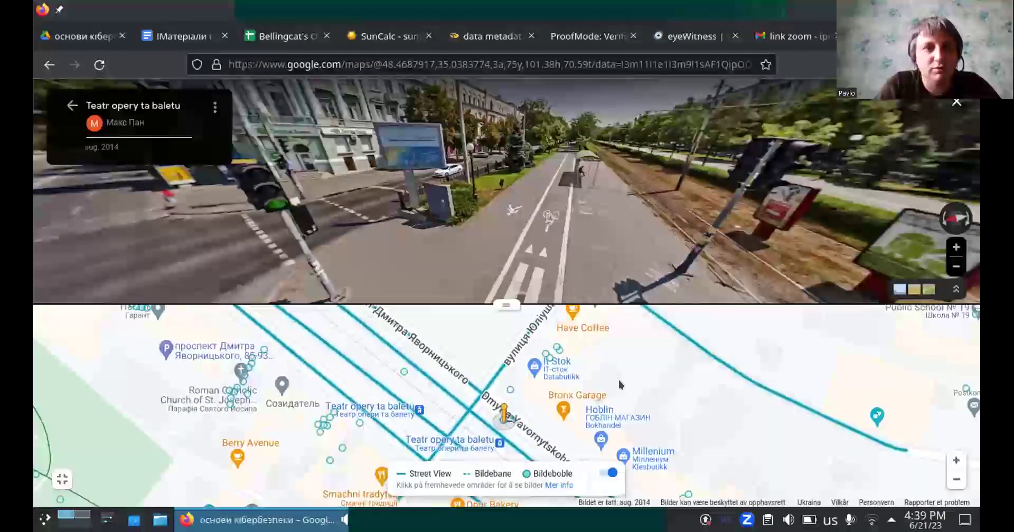
pyautogui.hotkey('ctrl', 'Tab')
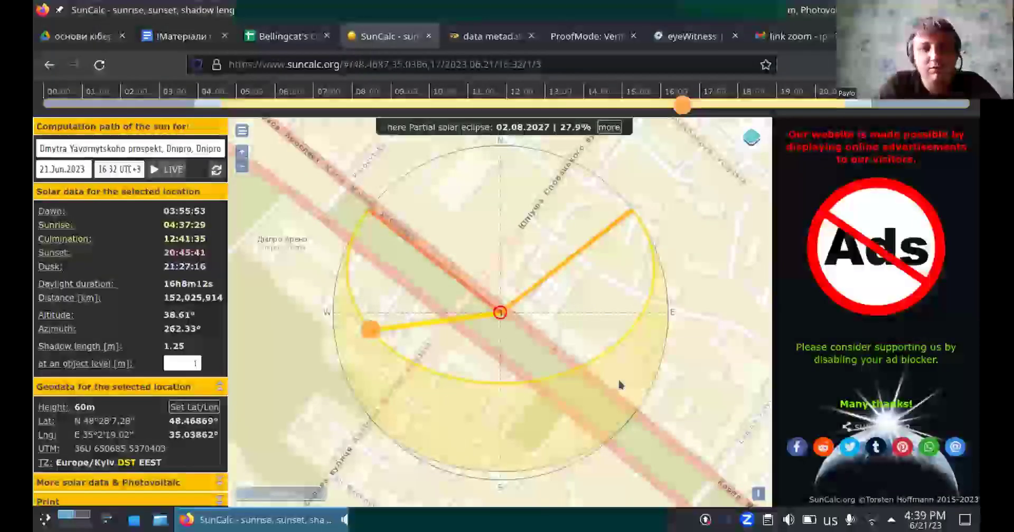
# Return to the Teatr opery ta baletu panorama and turn toward the traffic light at the crossing to examine its shadow
pyautogui.hotkey('ctrl', 'shift', 'Tab')
pyautogui.hotkey('ctrl', 'shift', 'Tab')
pyautogui.hotkey('ctrl', 'shift', 'Tab')
pyautogui.hotkey('ctrl', 'shift', 'Tab')
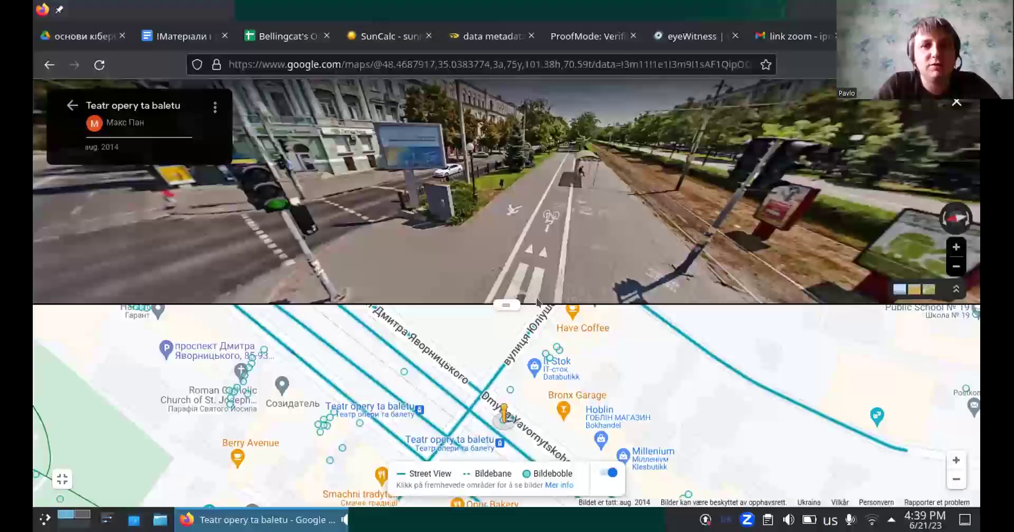
pyautogui.moveTo(554, 204); pyautogui.dragTo(136, 222)
pyautogui.moveTo(192, 256); pyautogui.dragTo(226, 239)
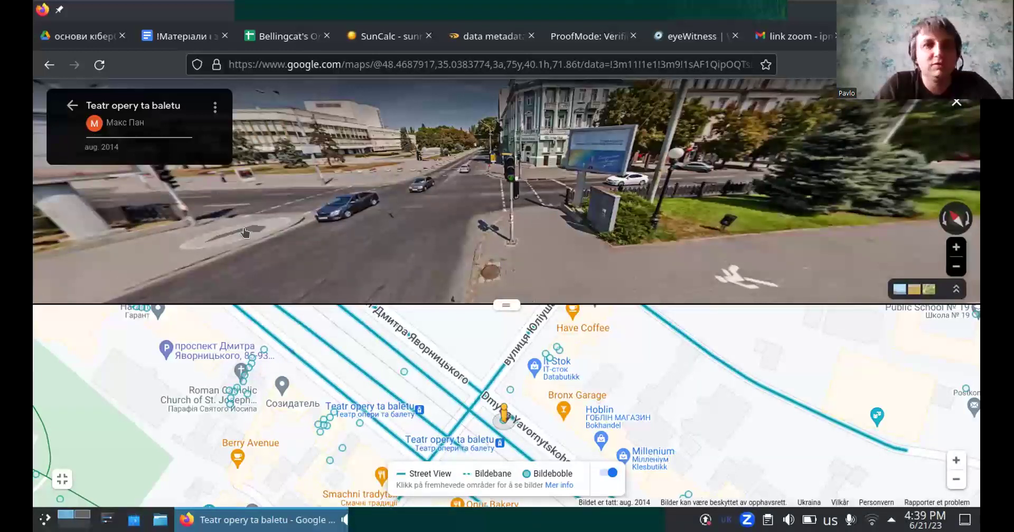
# Switch to SunCalc and set the calculation date to 15 August 2014
pyautogui.hotkey('ctrl', '2')
pyautogui.hotkey('ctrl', '3')
pyautogui.hotkey('ctrl', '4')
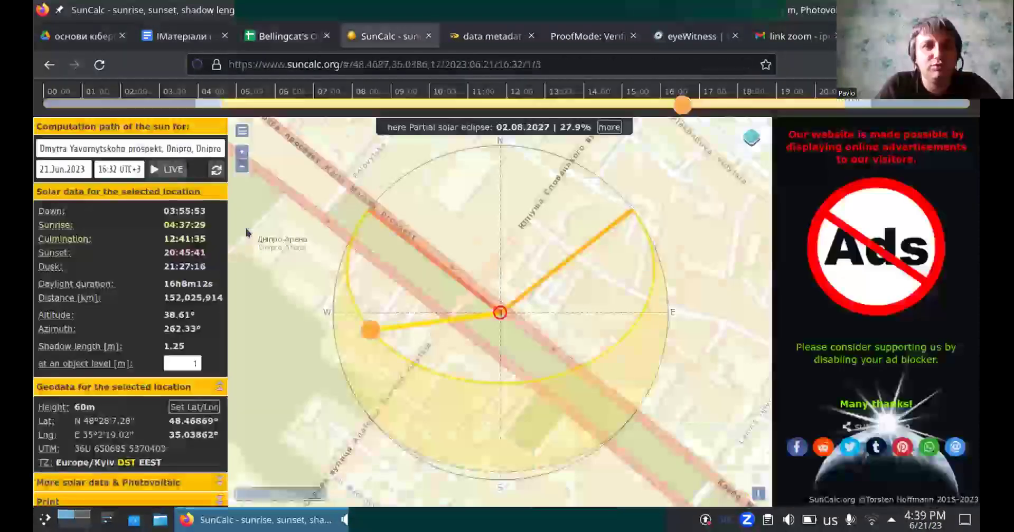
pyautogui.click(64, 170)
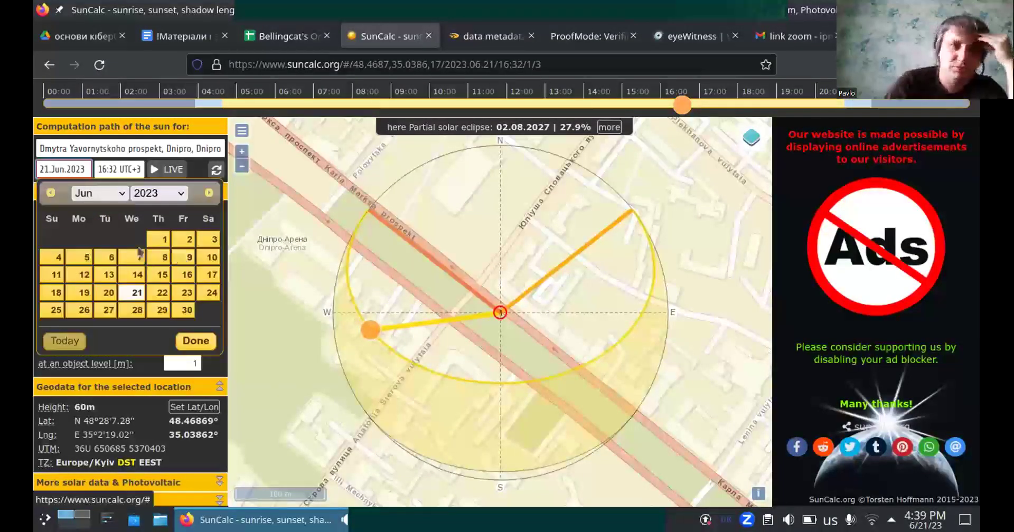
pyautogui.click(108, 194)
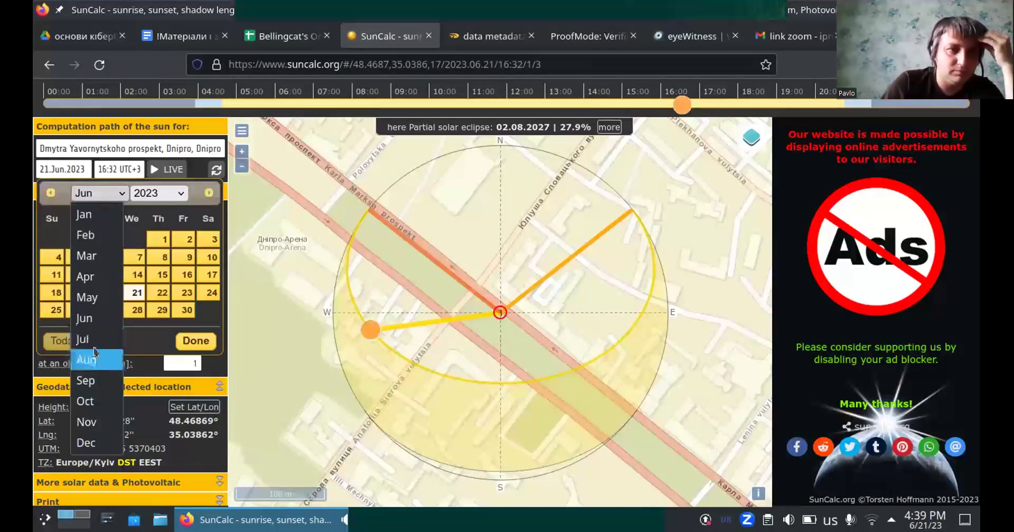
pyautogui.press('Return')
pyautogui.click(158, 194)
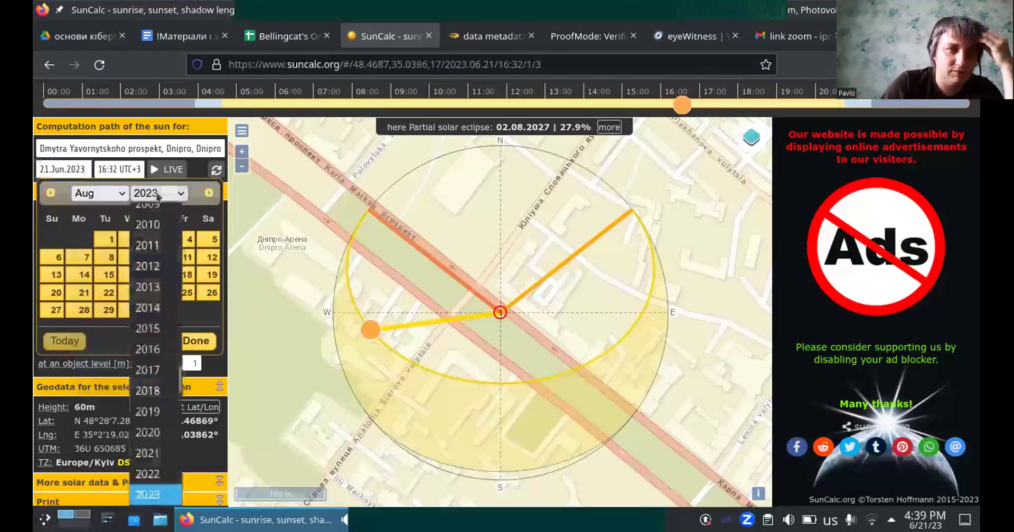
pyautogui.click(156, 318)
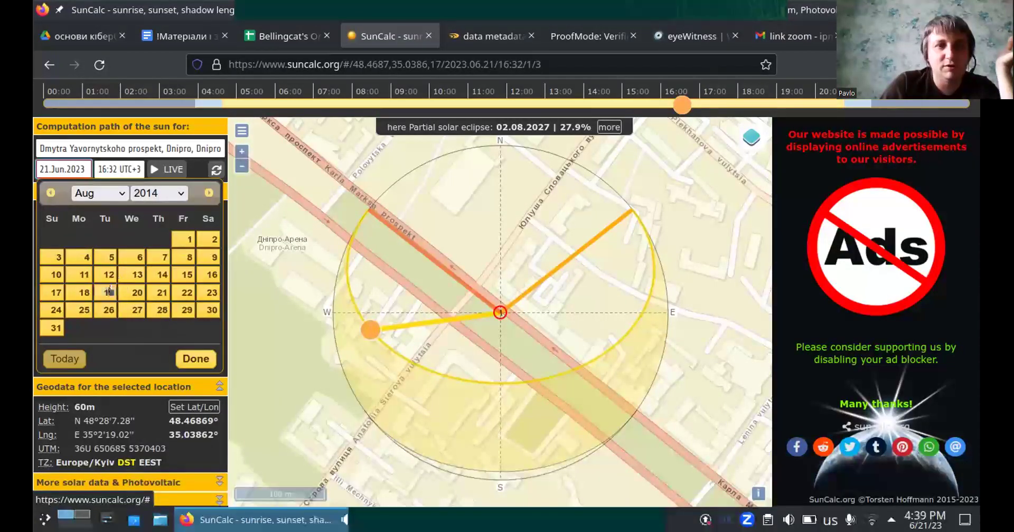
pyautogui.click(180, 275)
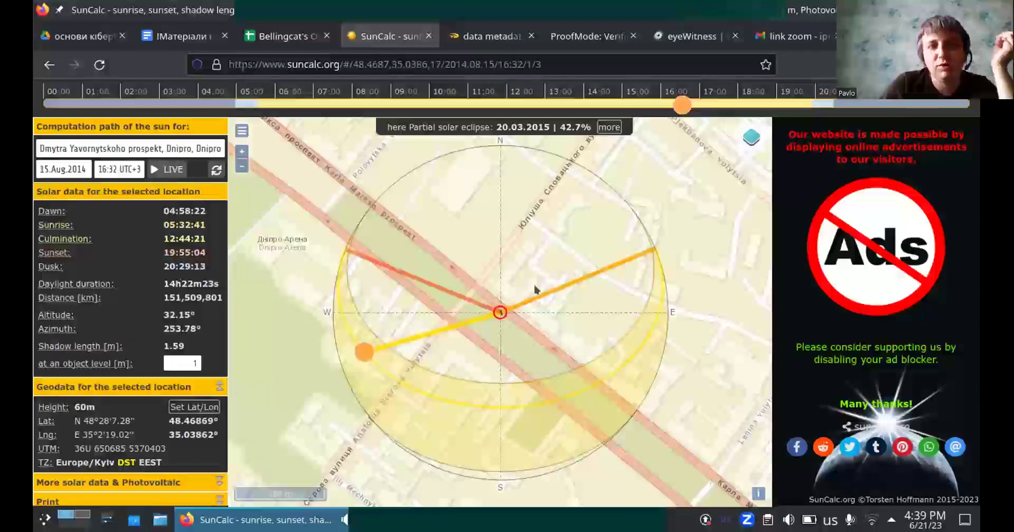
# Return to the Teatr opery ta baletu panorama and look around the crossing to examine the direction of the shadows
pyautogui.hotkey('ctrl', 'shift', 'Tab')
pyautogui.hotkey('ctrl', 'shift', 'Tab')
pyautogui.hotkey('ctrl', 'shift', 'Tab')
pyautogui.hotkey('ctrl', 'shift', 'Tab')
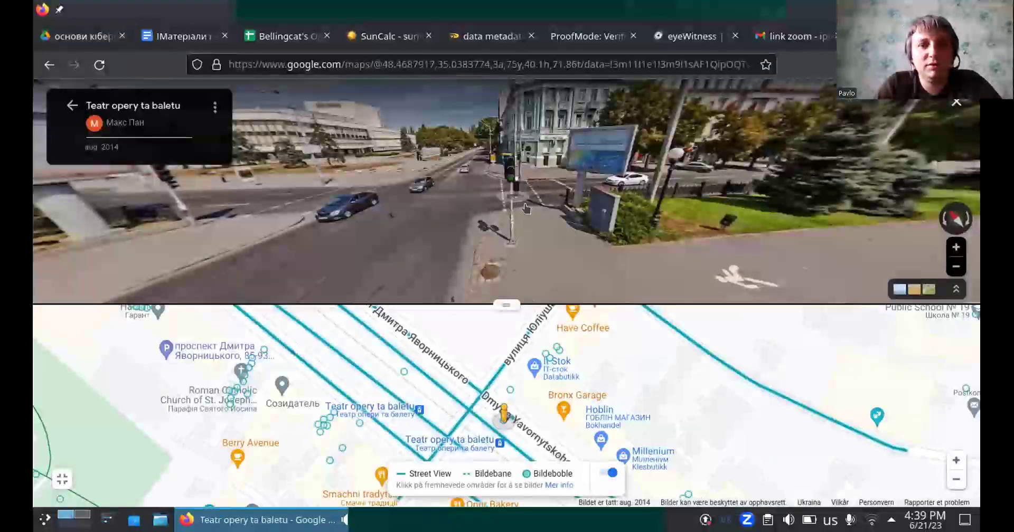
pyautogui.moveTo(402, 231); pyautogui.dragTo(93, 255)
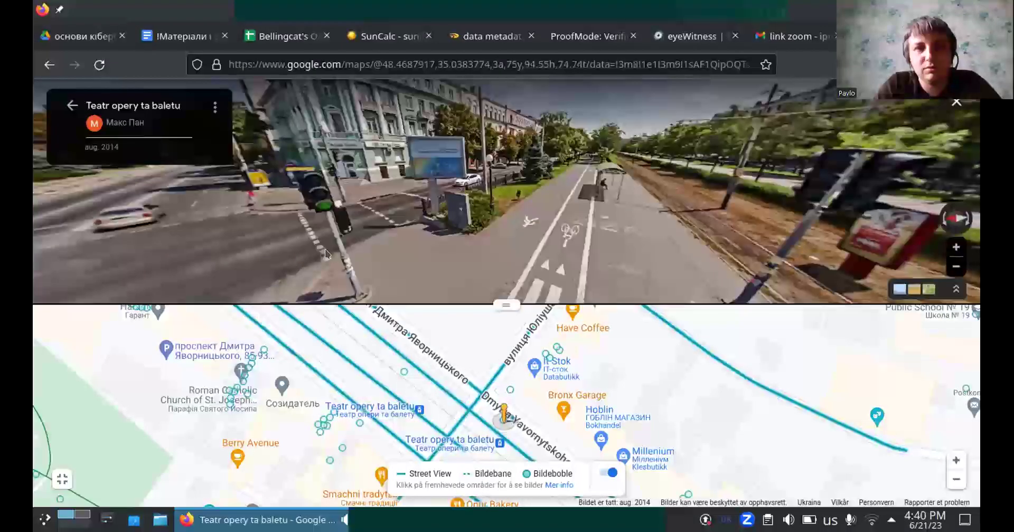
pyautogui.click(487, 236)
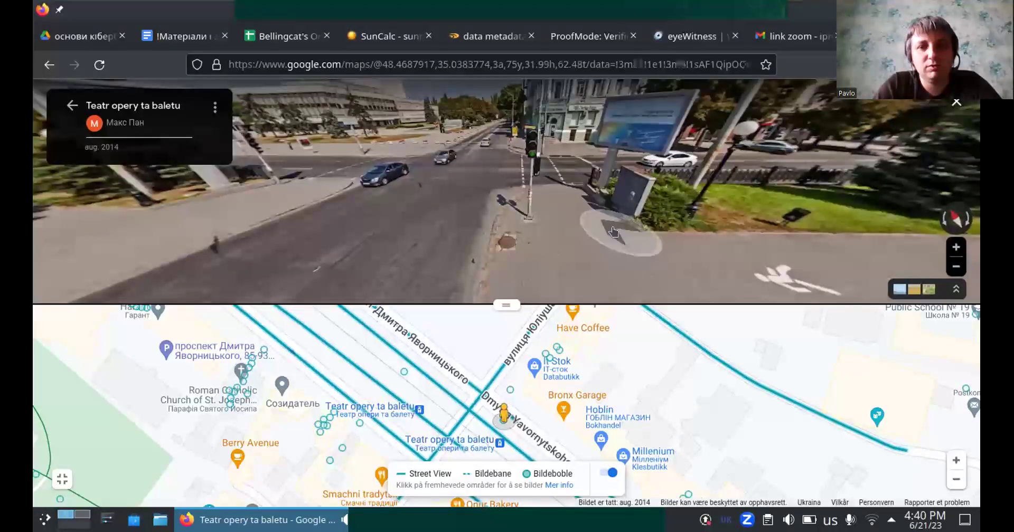
pyautogui.click(642, 220)
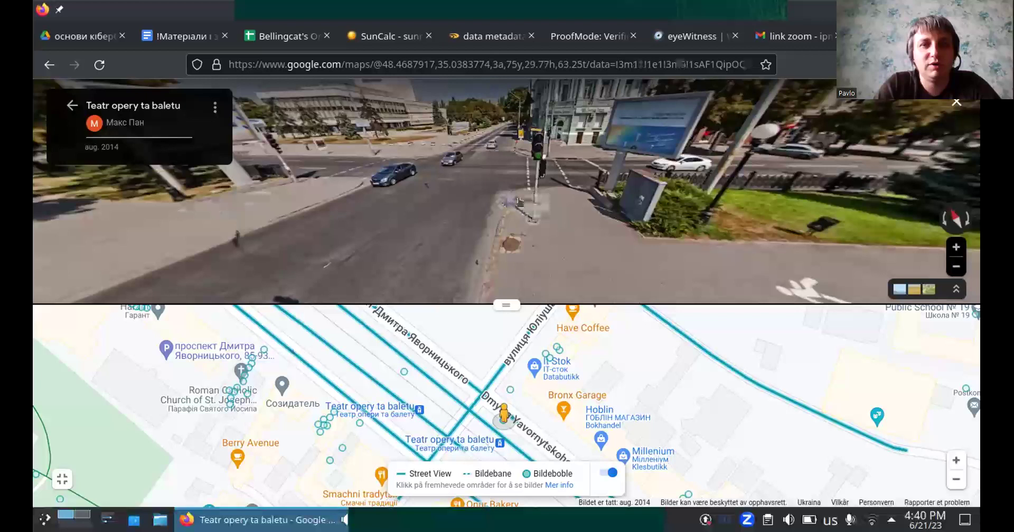
pyautogui.click(544, 198)
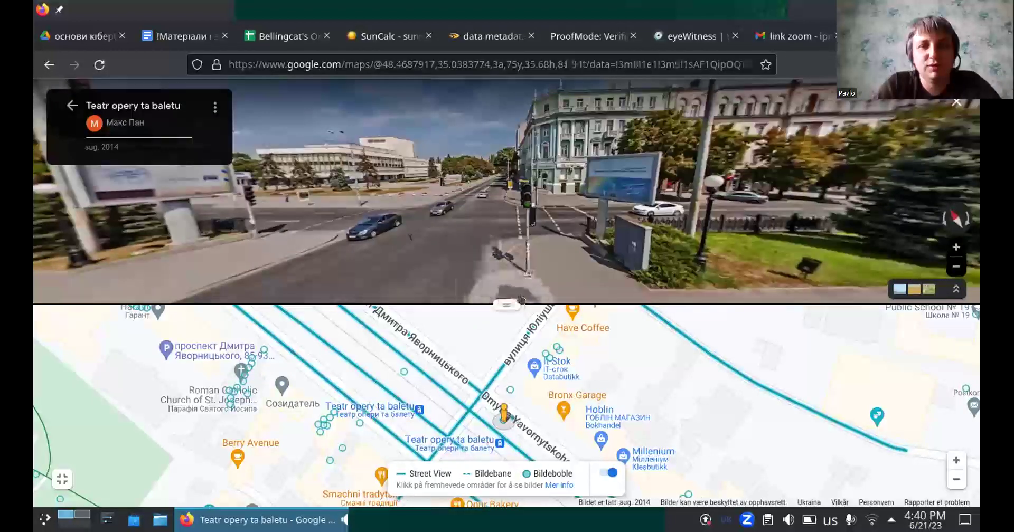
# Examine close up the shadow of the traffic light at the kerb and the one beside the bicycle path
pyautogui.scroll(2, 512, 288)
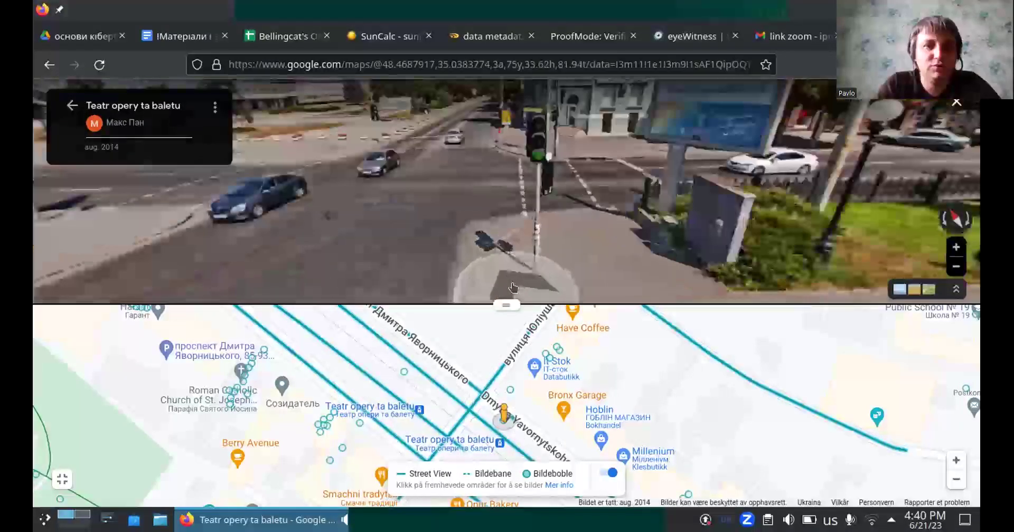
pyautogui.moveTo(512, 288); pyautogui.dragTo(557, 108)
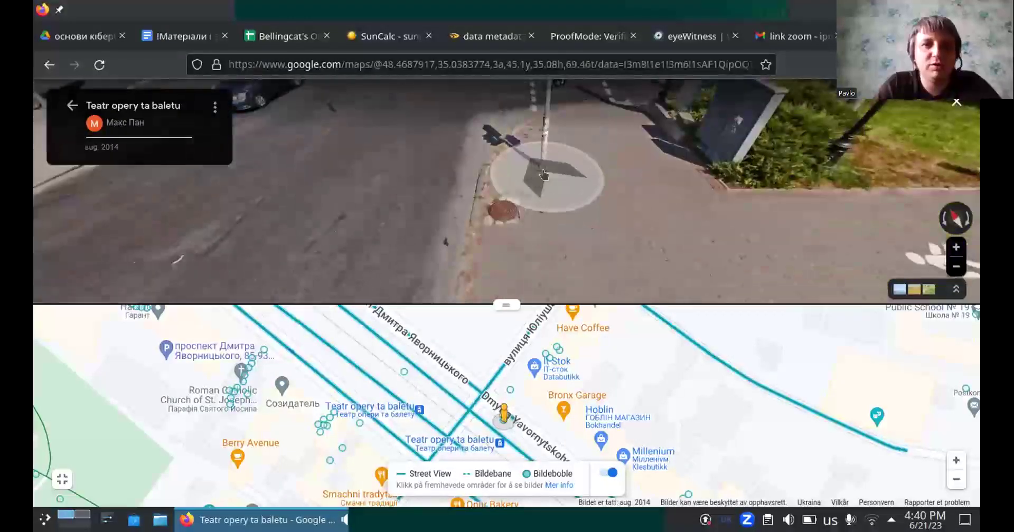
pyautogui.scroll(-2, 544, 174)
pyautogui.moveTo(543, 157); pyautogui.dragTo(537, 256)
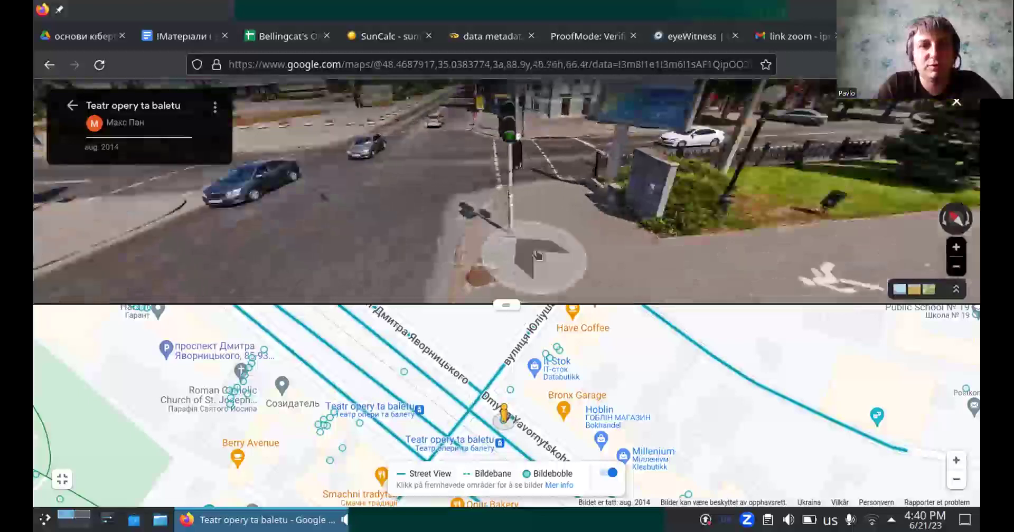
pyautogui.scroll(2, 325, 218)
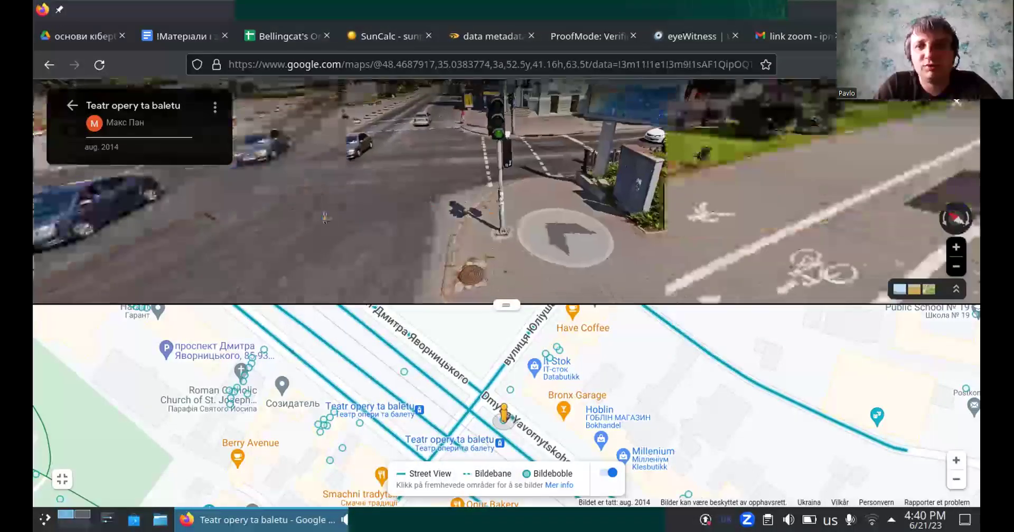
pyautogui.moveTo(325, 218); pyautogui.dragTo(423, 206)
pyautogui.moveTo(532, 211); pyautogui.dragTo(548, 191)
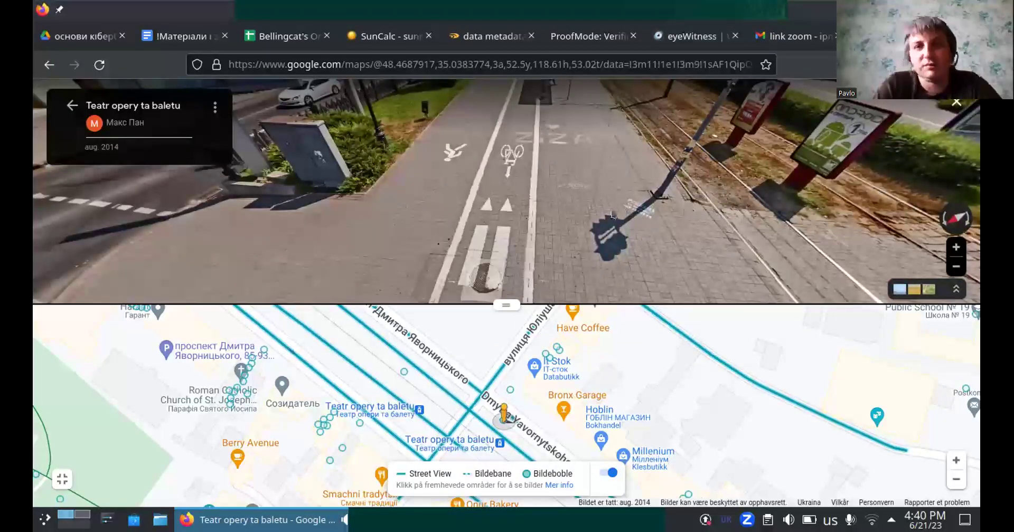
# Switch back to SunCalc and move the time of day to shortly after 12:00
pyautogui.hotkey('ctrl', 'Tab')
pyautogui.hotkey('ctrl', 'Tab')
pyautogui.hotkey('ctrl', 'Tab')
pyautogui.hotkey('ctrl', 'Tab')
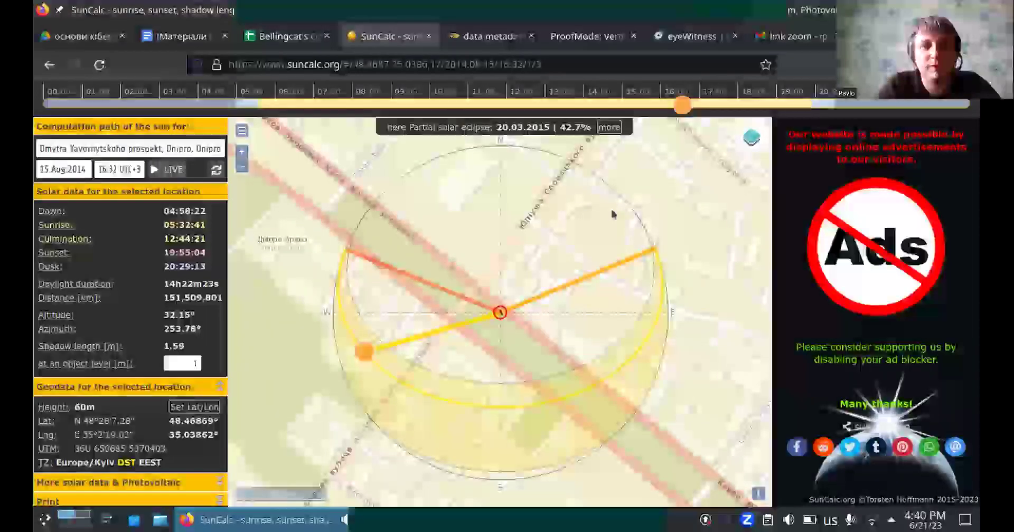
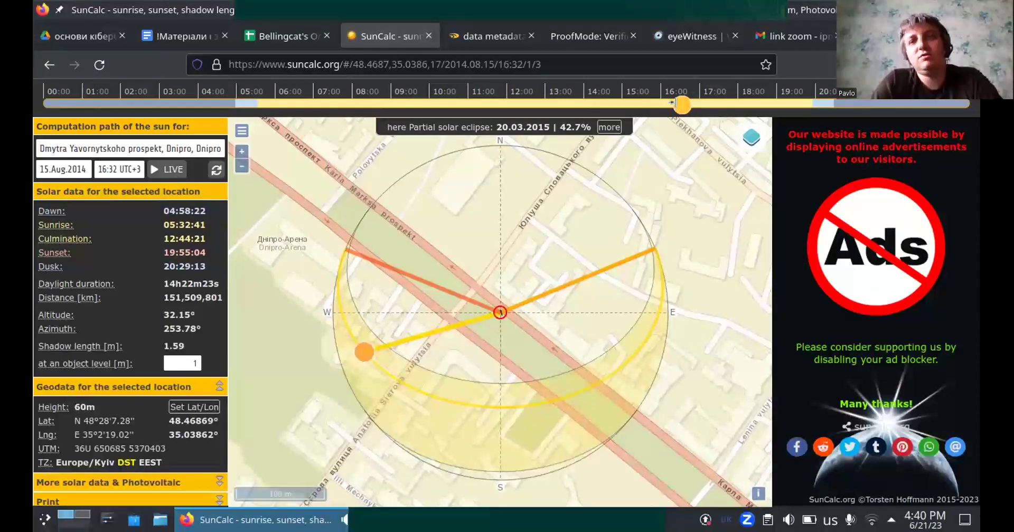
pyautogui.moveTo(672, 102); pyautogui.dragTo(500, 131)
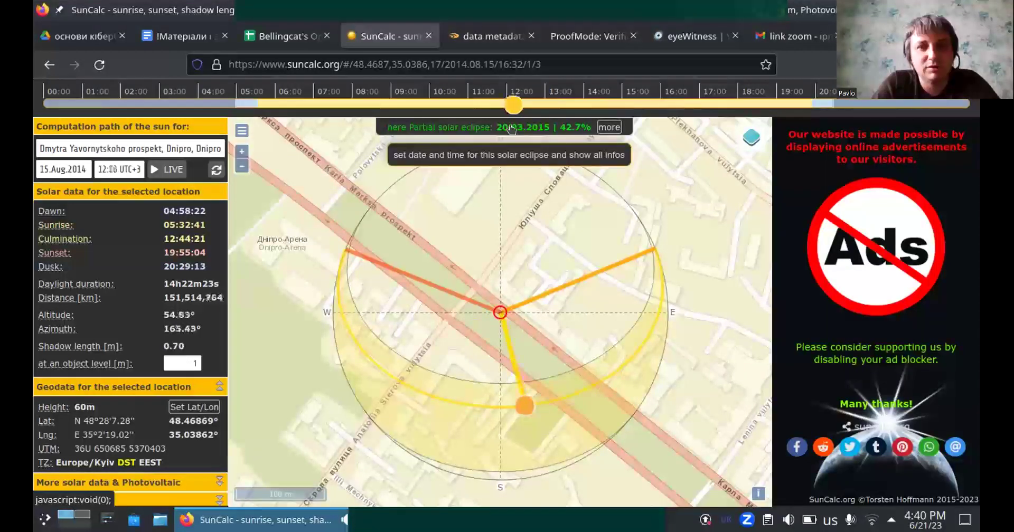
# Go back to the street-level panorama and turn from the bicycle path toward the traffic light at the crossing
pyautogui.hotkey('ctrl', 'pageup')
pyautogui.hotkey('ctrl', 'pageup')
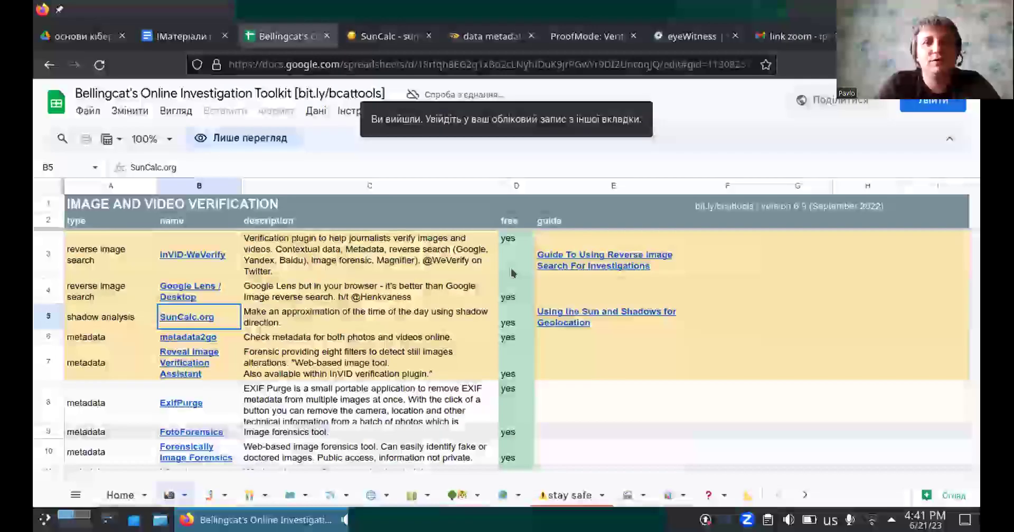
pyautogui.hotkey('ctrl', 'pageup')
pyautogui.hotkey('ctrl', 'pageup')
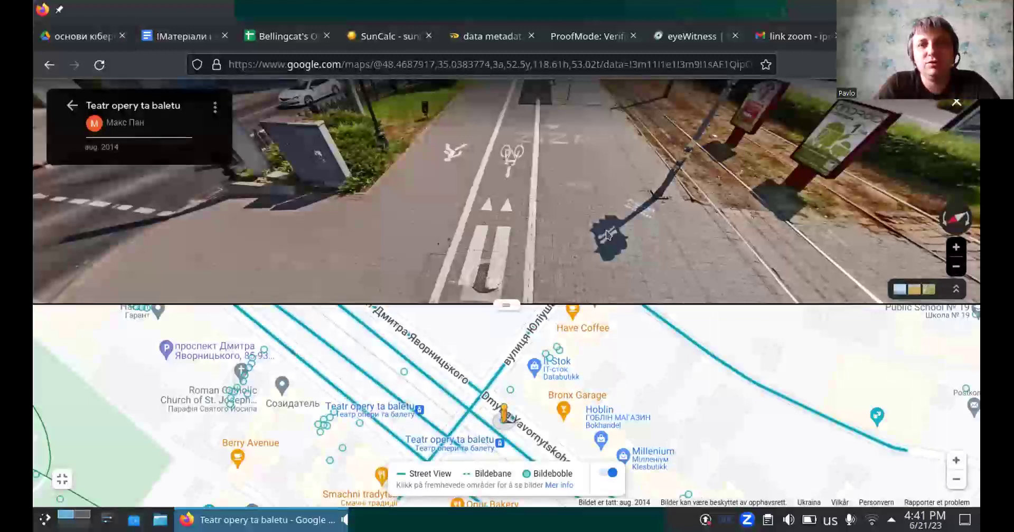
pyautogui.moveTo(753, 209); pyautogui.dragTo(666, 301)
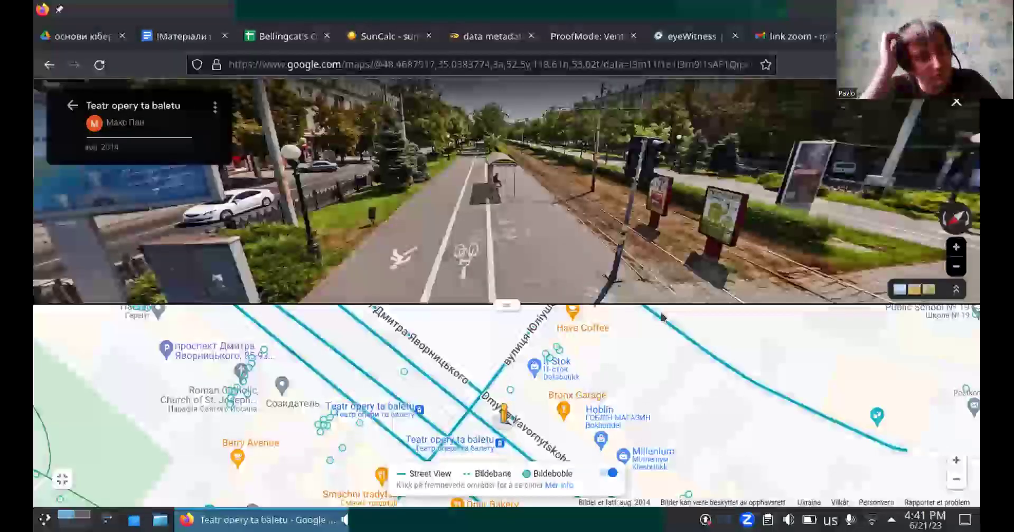
pyautogui.moveTo(628, 317); pyautogui.dragTo(668, 365)
pyautogui.moveTo(632, 176); pyautogui.dragTo(675, 258)
pyautogui.moveTo(624, 193); pyautogui.dragTo(702, 144)
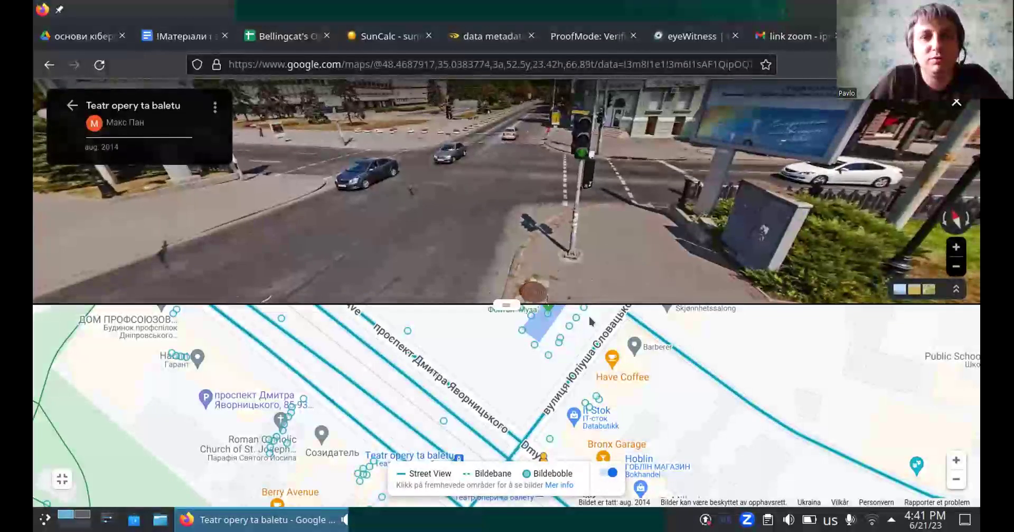
# Collapse the split map so the panorama fills the page, and examine the traffic light's shadow up close
pyautogui.click(59, 479)
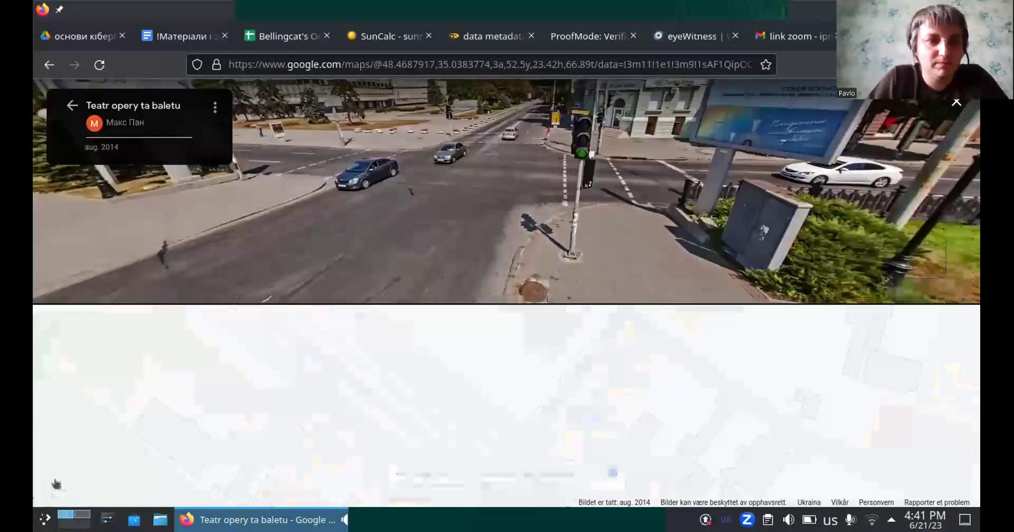
pyautogui.moveTo(604, 421); pyautogui.dragTo(504, 386)
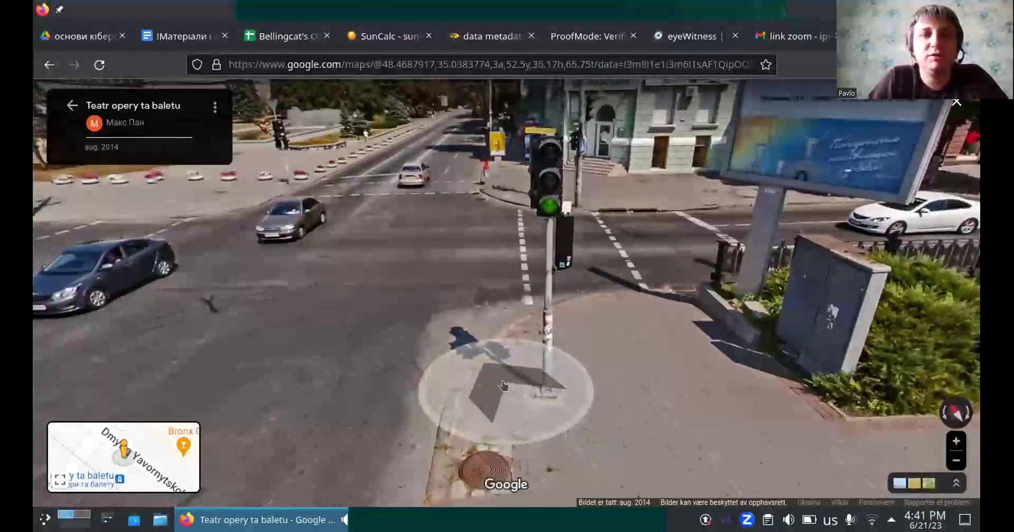
pyautogui.scroll(-3, 504, 386)
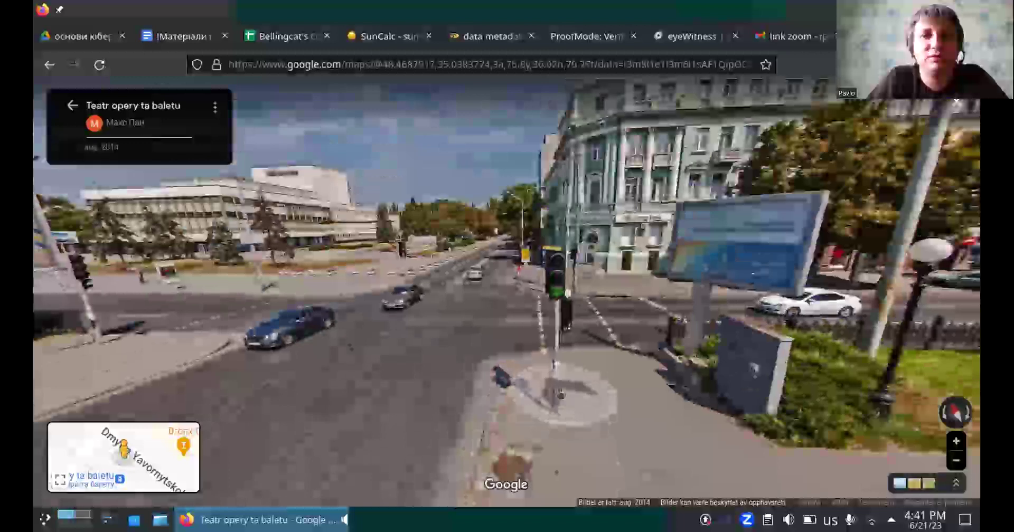
pyautogui.scroll(4, 558, 388)
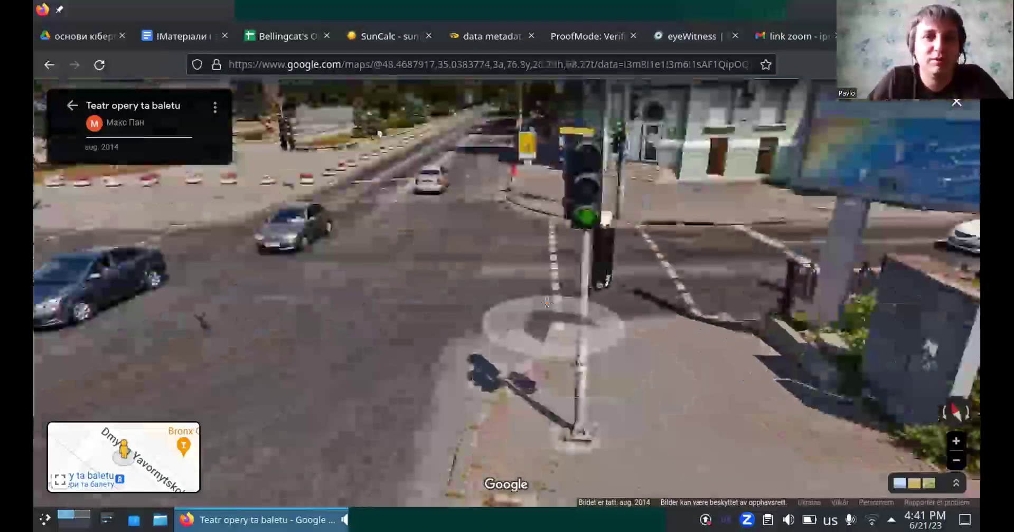
pyautogui.moveTo(547, 302); pyautogui.dragTo(449, 340)
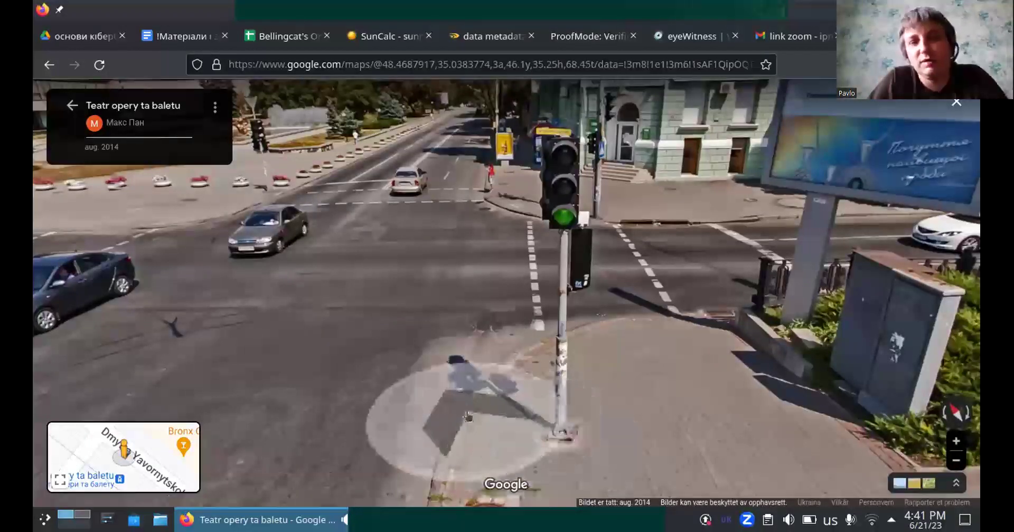
pyautogui.click(403, 377)
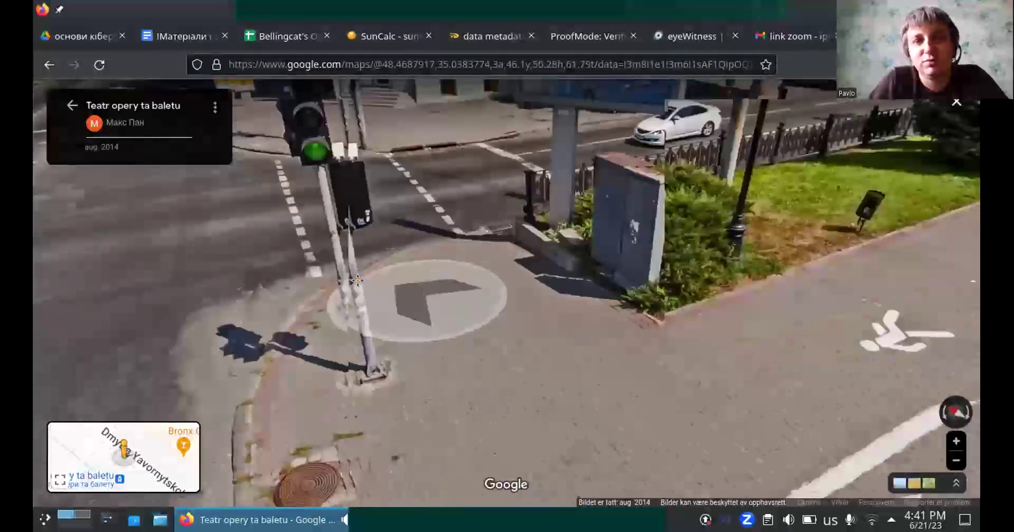
# Turn along the pavement to the litter bin on the grass and examine its shadow at high magnification
pyautogui.moveTo(357, 280); pyautogui.dragTo(477, 374)
pyautogui.scroll(3, 422, 284)
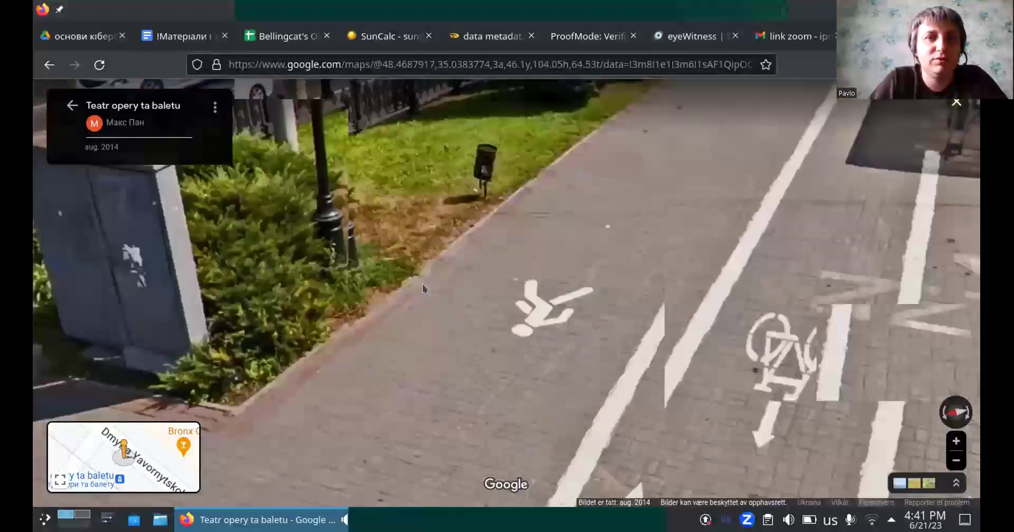
pyautogui.scroll(-3, 512, 195)
pyautogui.moveTo(512, 194); pyautogui.dragTo(523, 323)
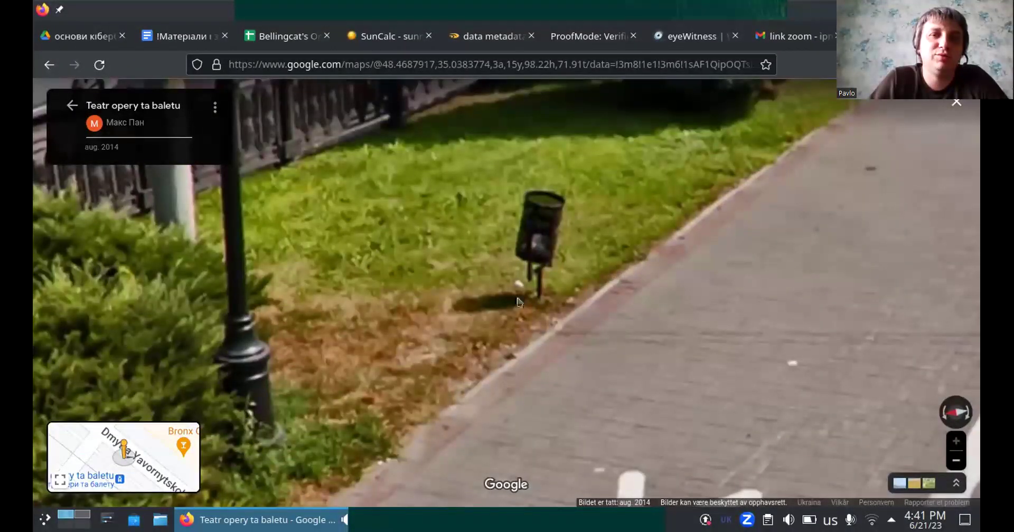
pyautogui.moveTo(517, 308); pyautogui.dragTo(482, 345)
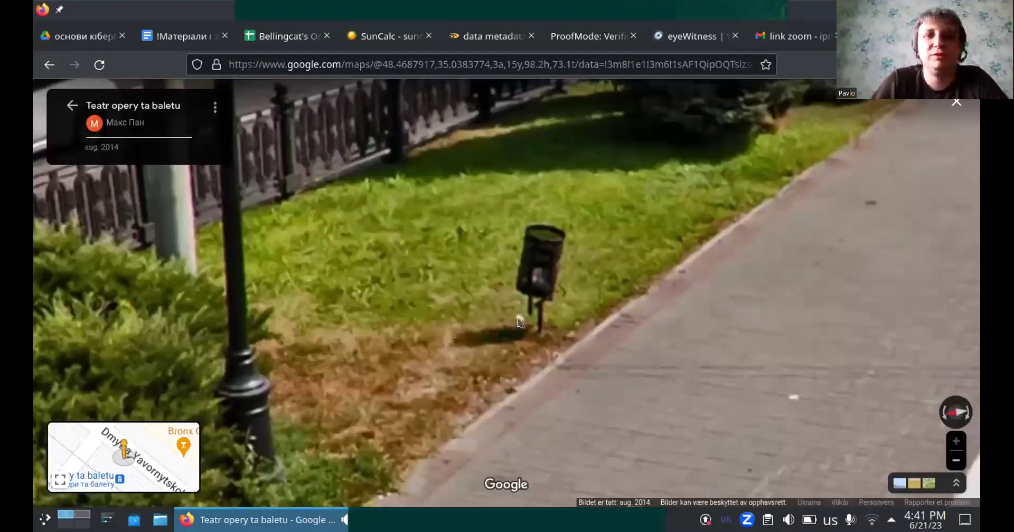
# Turn back to the traffic light at the crossing and examine its shadow on the kerb again
pyautogui.moveTo(528, 321); pyautogui.dragTo(815, 220)
pyautogui.click(509, 294)
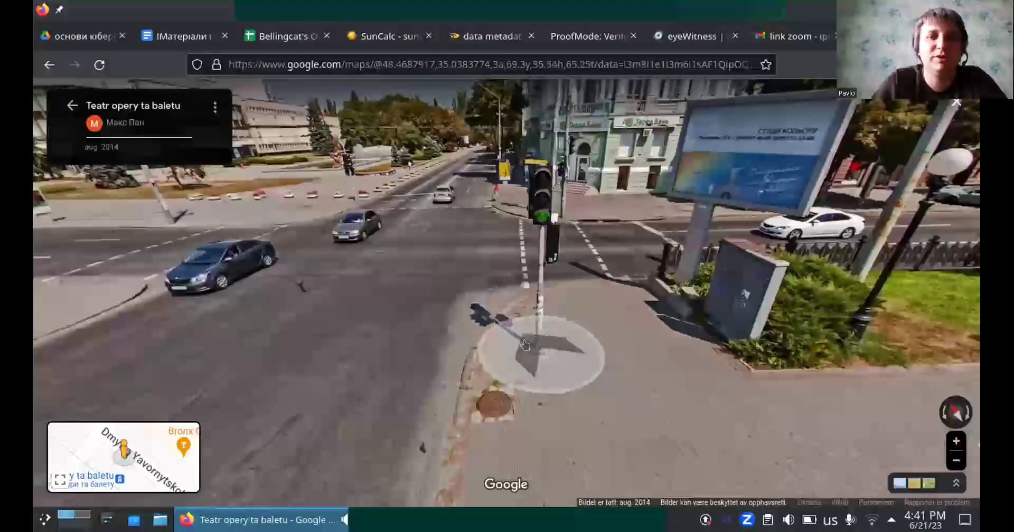
pyautogui.scroll(3, 547, 357)
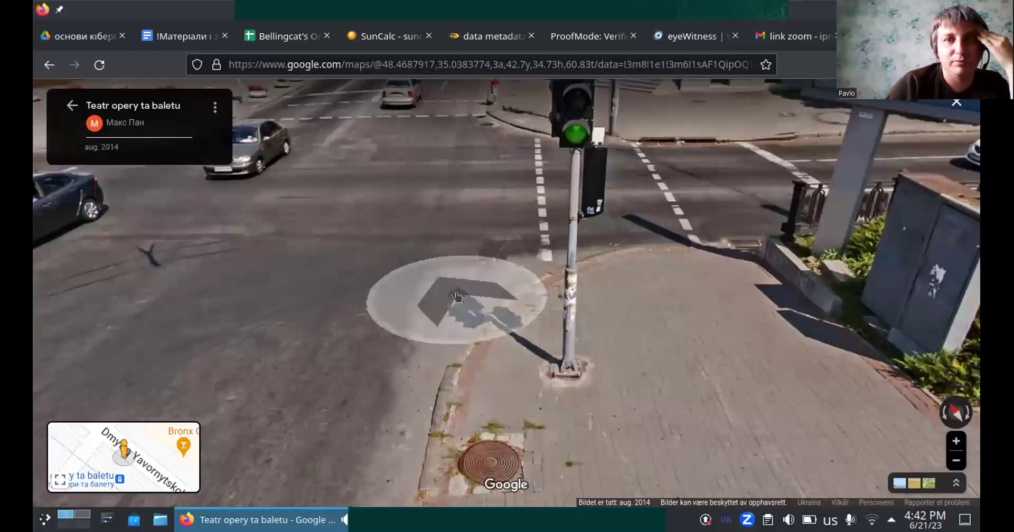
pyautogui.moveTo(736, 357); pyautogui.dragTo(692, 393)
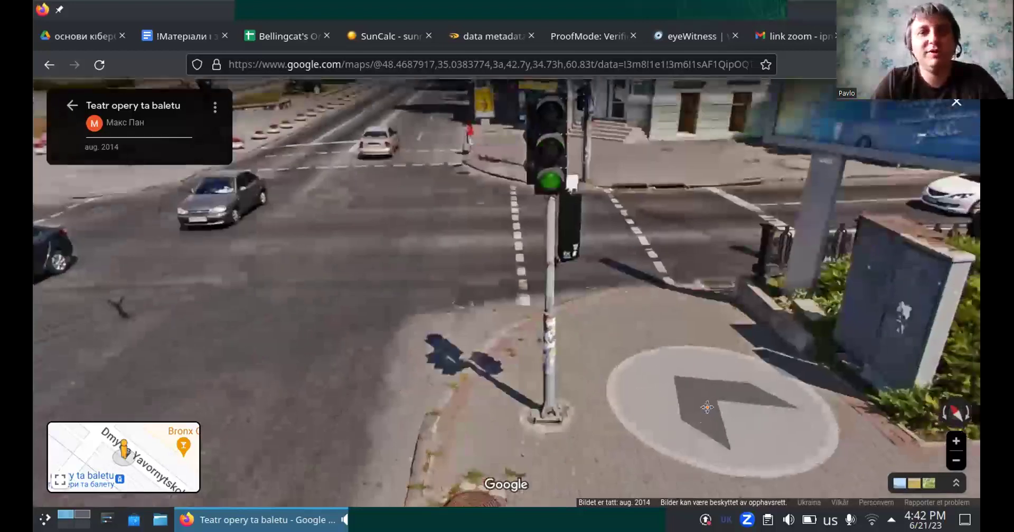
# Turn the panorama along the pavement to the litter bin on the grass and examine its shadow up close
pyautogui.moveTo(750, 412); pyautogui.dragTo(211, 348)
pyautogui.click(637, 390)
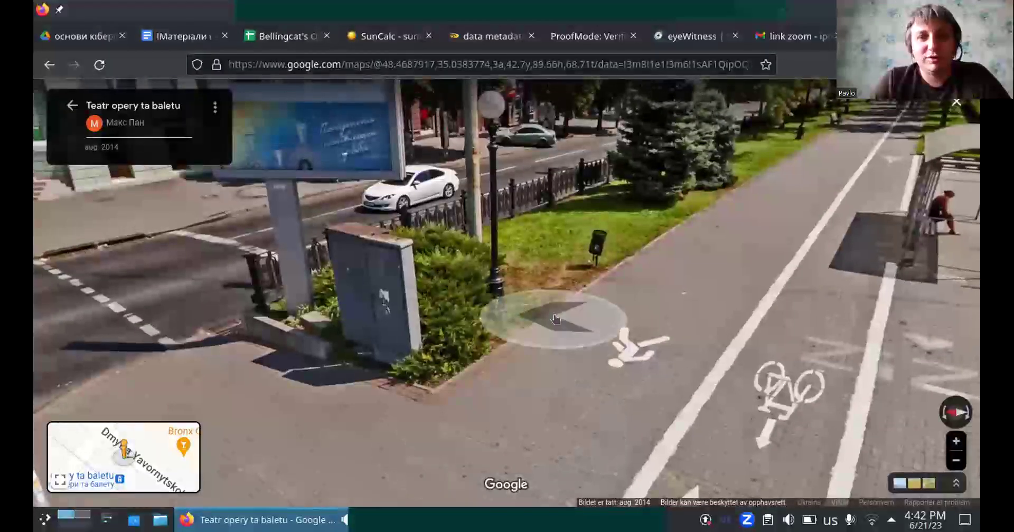
pyautogui.scroll(4, 548, 324)
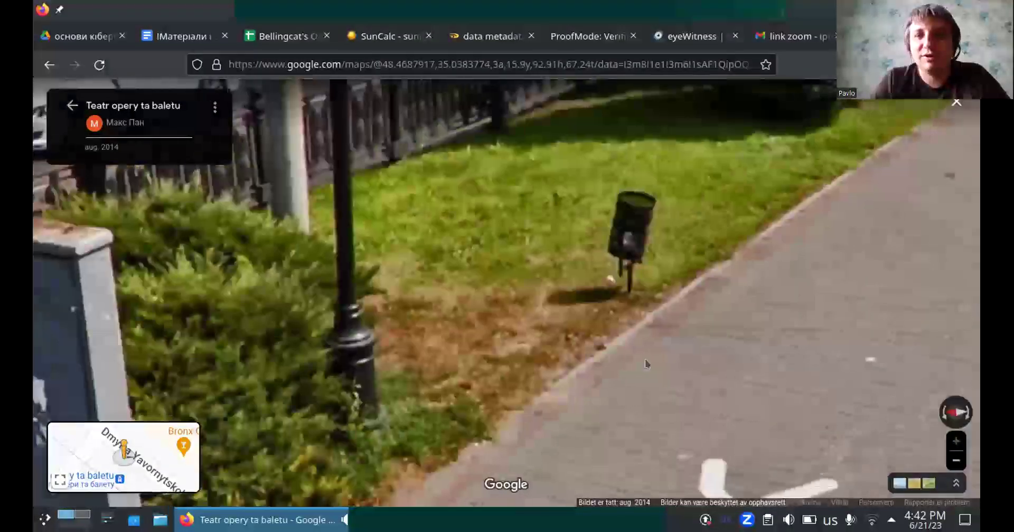
pyautogui.moveTo(645, 359); pyautogui.dragTo(629, 397)
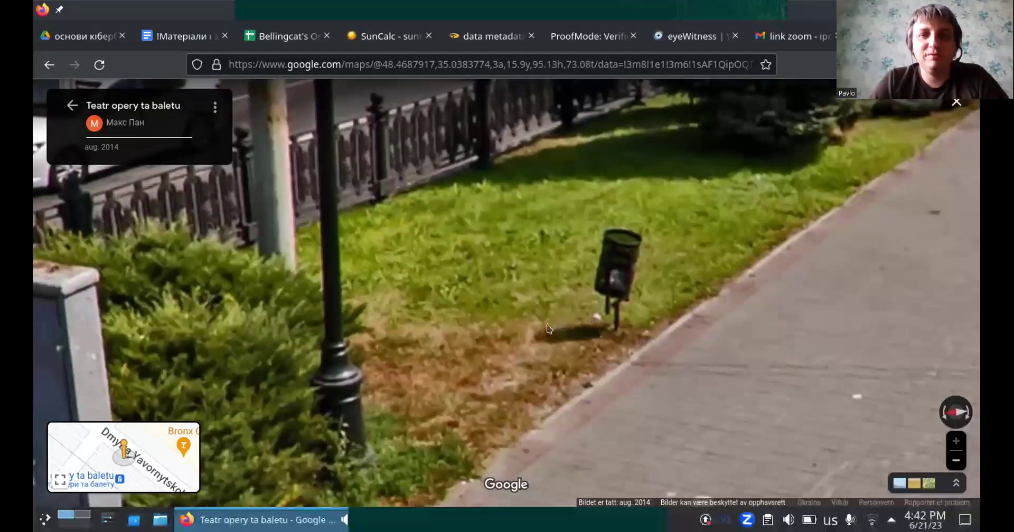
pyautogui.moveTo(570, 339); pyautogui.dragTo(653, 363)
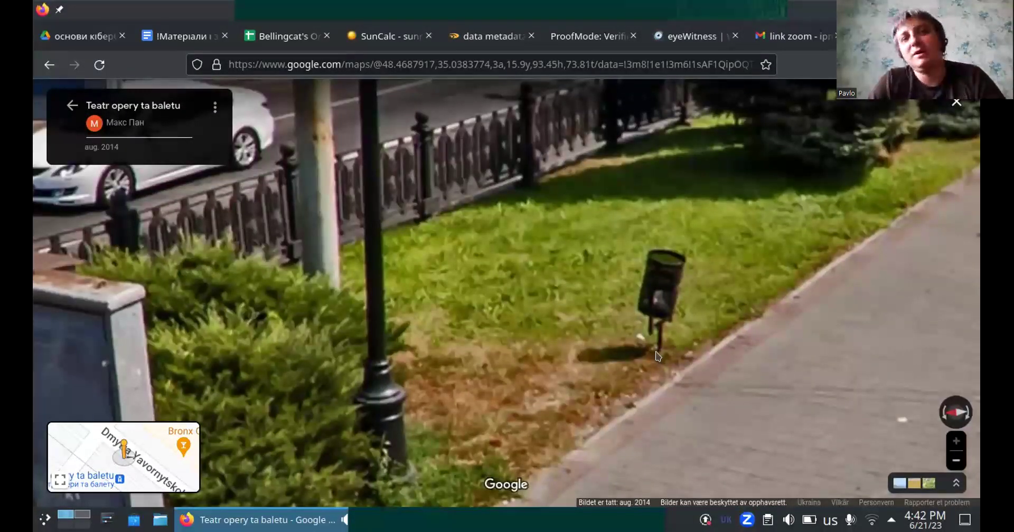
pyautogui.moveTo(657, 357); pyautogui.dragTo(675, 397)
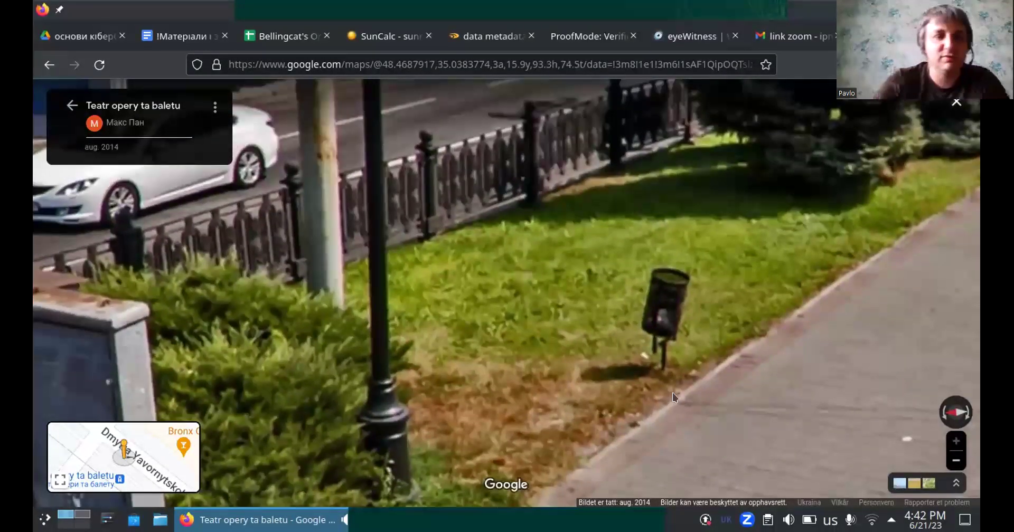
# Switch to GIMP and create an image from a single-window screenshot of the browser panorama, using a 3-second selection delay
pyautogui.hotkey('alt', 'Tab')
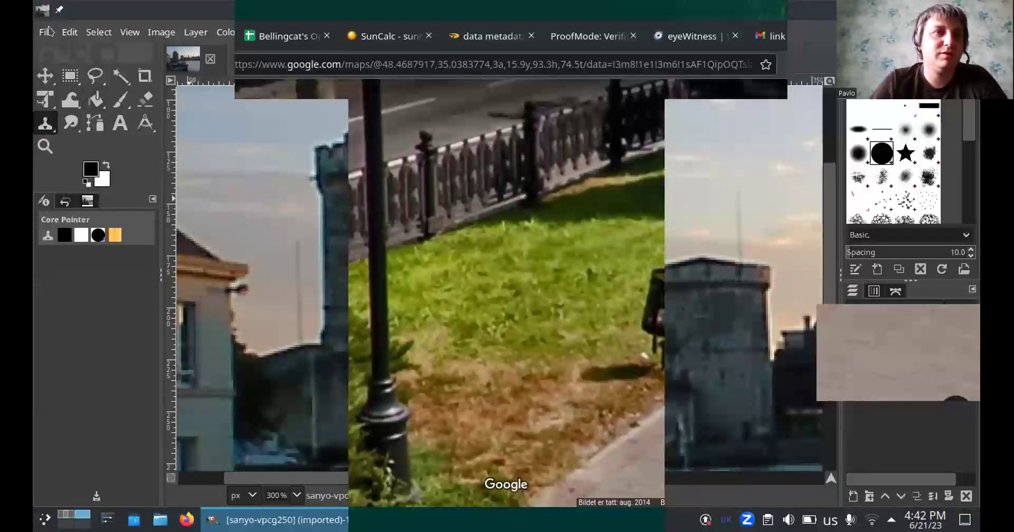
pyautogui.click(46, 31)
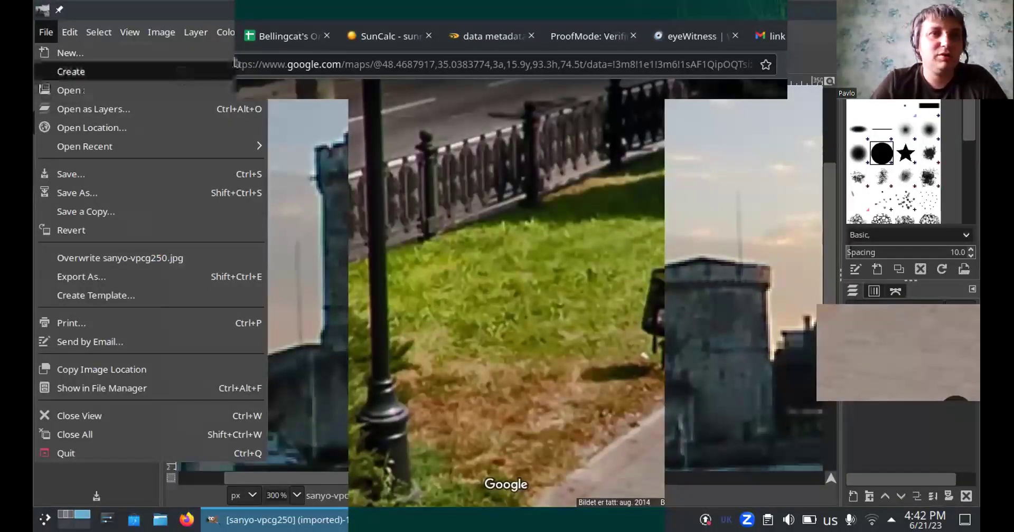
pyautogui.click(314, 90)
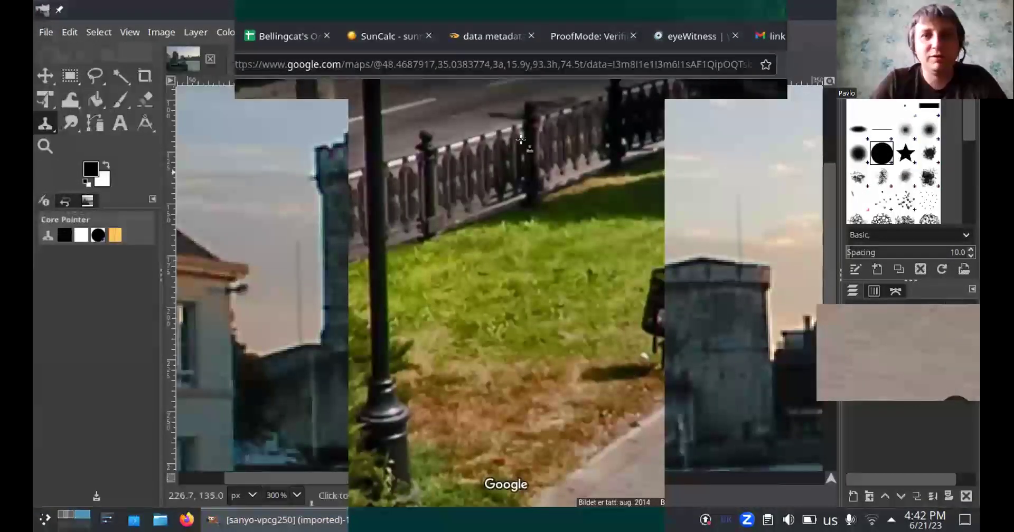
pyautogui.click(487, 256)
pyautogui.click(486, 256)
pyautogui.click(485, 255)
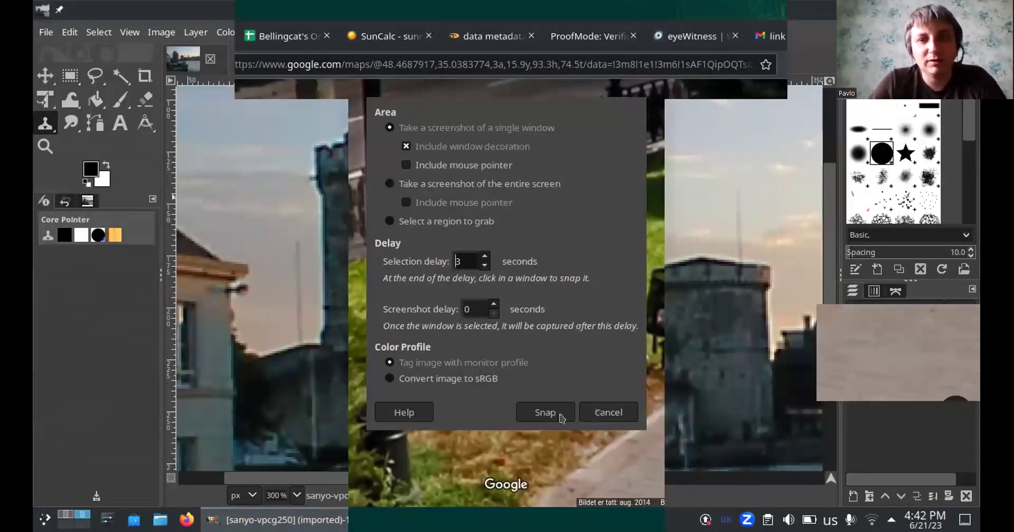
pyautogui.click(545, 413)
pyautogui.hotkey('alt', 'Tab')
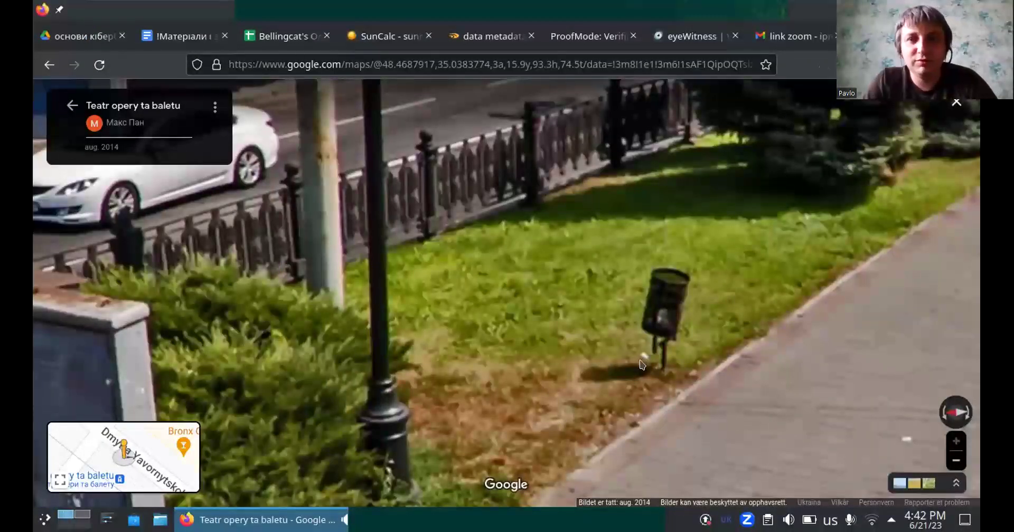
pyautogui.click(676, 375)
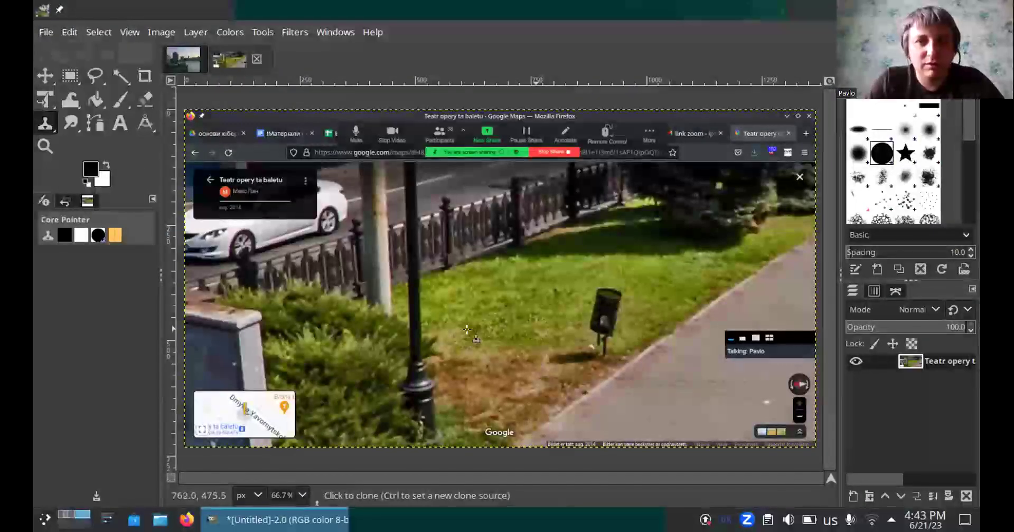
# With the Measure tool, measure the litter bin's height from its post base to the rim, and the length of its shadow
pyautogui.scroll(5, 576, 364)
pyautogui.scroll(-1, 576, 364)
pyautogui.hscroll(5, 576, 364)
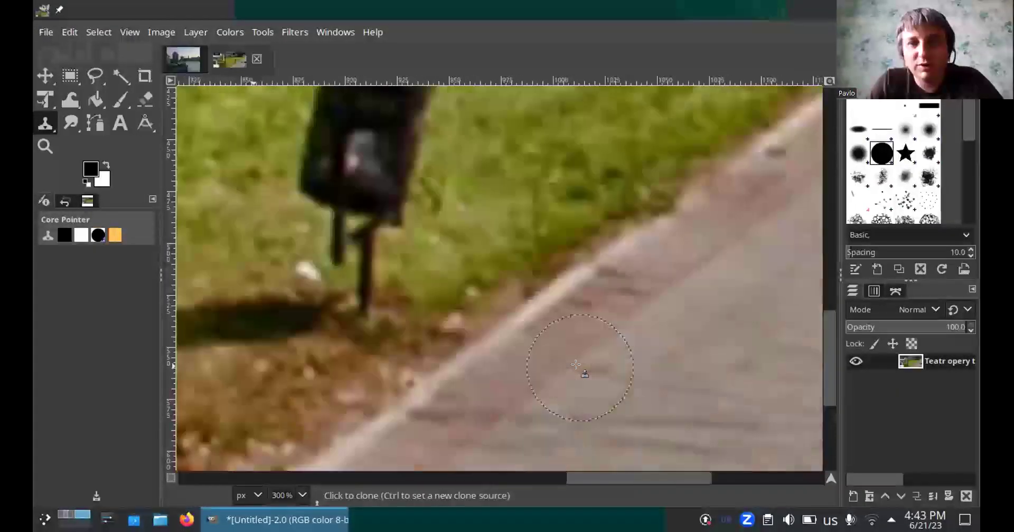
pyautogui.scroll(-1, 576, 365)
pyautogui.hscroll(-3, 576, 364)
pyautogui.hscroll(-3, 603, 361)
pyautogui.hscroll(3, 603, 360)
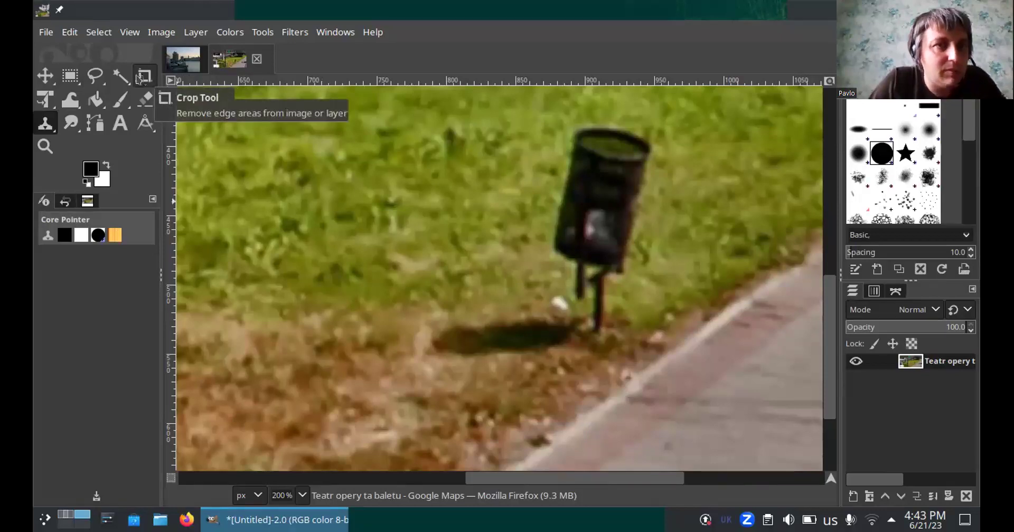
pyautogui.click(48, 150)
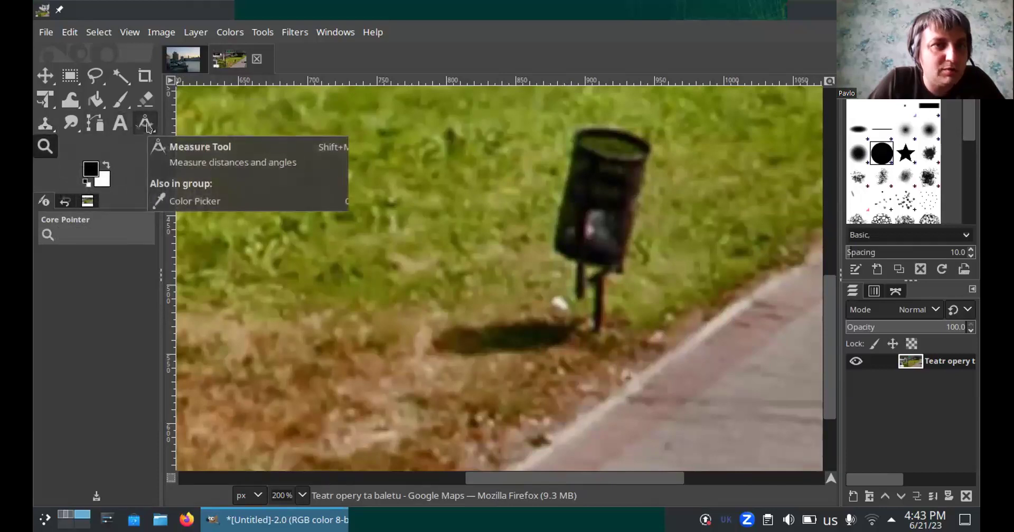
pyautogui.click(147, 127)
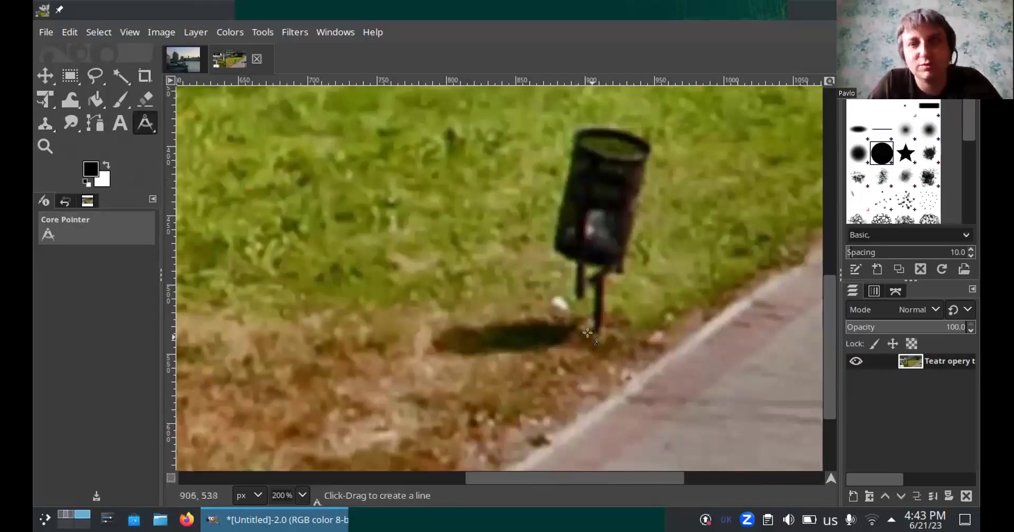
pyautogui.moveTo(589, 333)
pyautogui.mouseDown()
pyautogui.moveTo(585, 182)
pyautogui.moveTo(597, 142)
pyautogui.mouseUp()
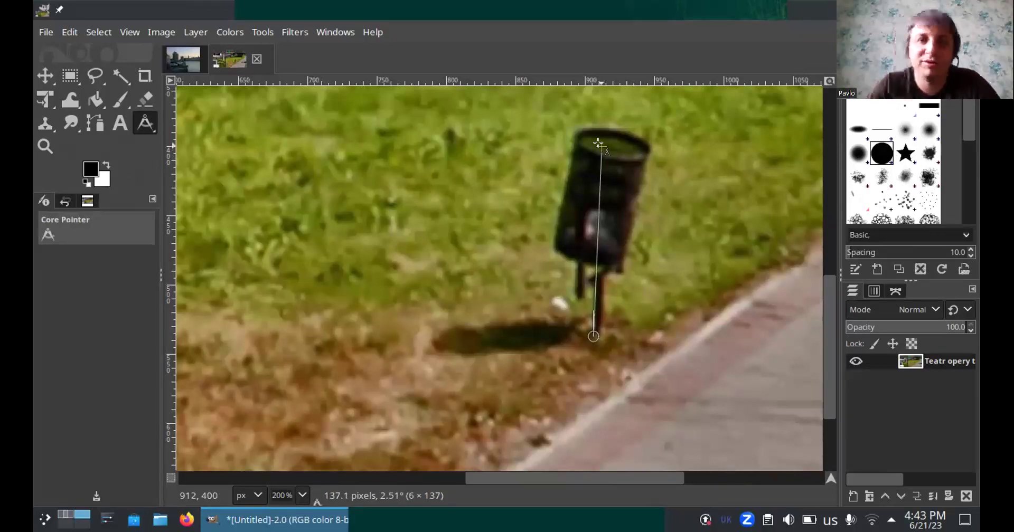
pyautogui.moveTo(599, 142)
pyautogui.mouseDown()
pyautogui.moveTo(600, 152)
pyautogui.moveTo(602, 143)
pyautogui.mouseUp()
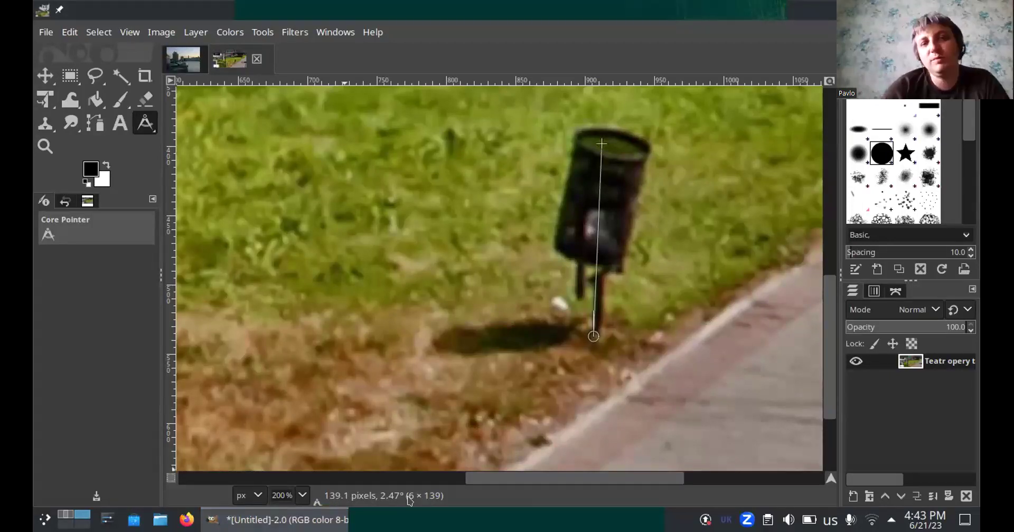
pyautogui.moveTo(593, 334)
pyautogui.mouseDown()
pyautogui.moveTo(534, 336)
pyautogui.moveTo(595, 332)
pyautogui.mouseUp()
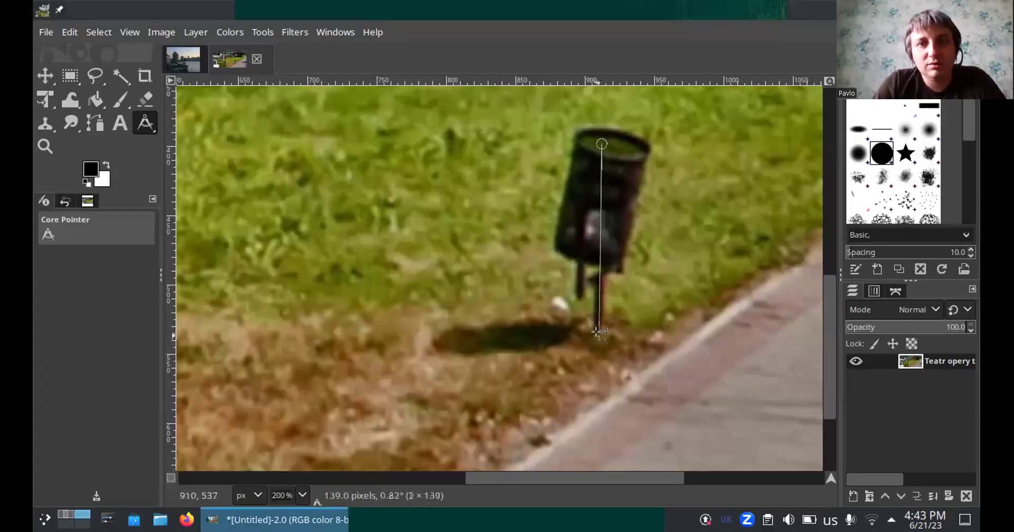
pyautogui.moveTo(601, 144); pyautogui.dragTo(433, 334)
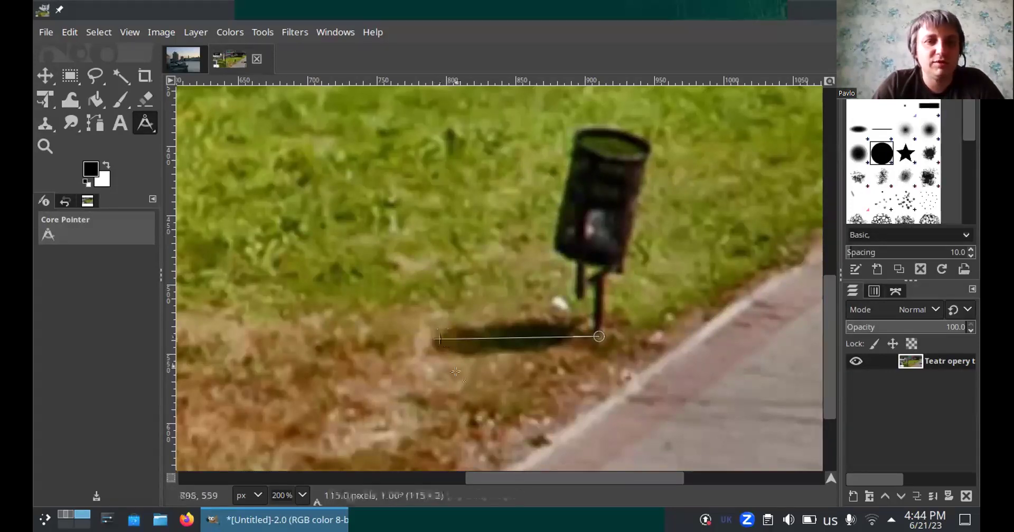
# Switch to the SunCalc page in the browser and find the shadow length and object level data for the selected location
pyautogui.hotkey('alt', 'Tab')
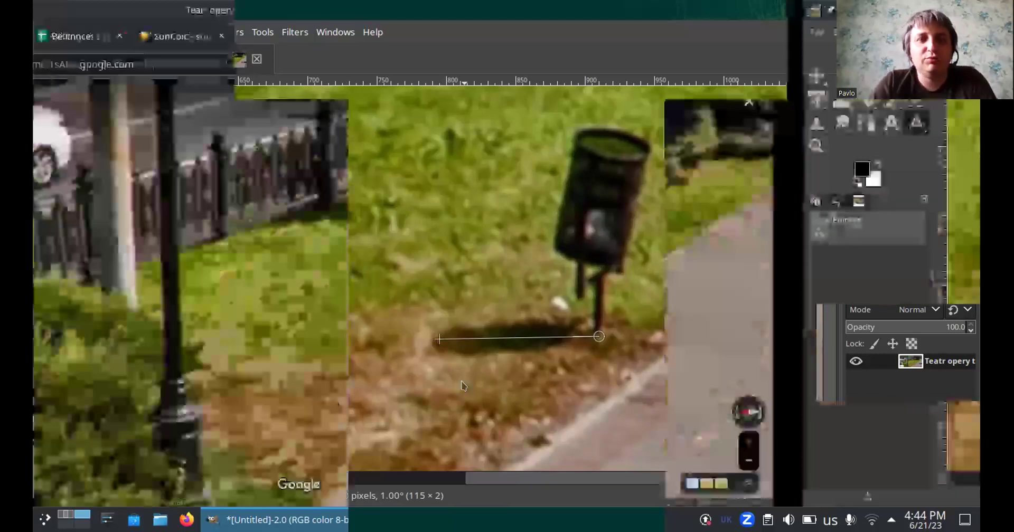
pyautogui.hotkey('ctrl', 'Tab')
pyautogui.hotkey('ctrl', 'Tab')
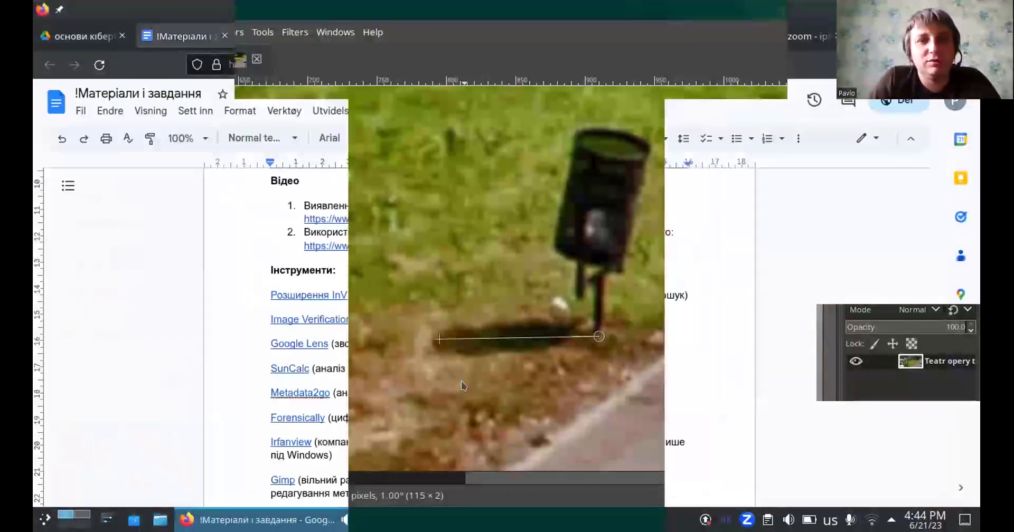
pyautogui.hotkey('ctrl', 'Tab')
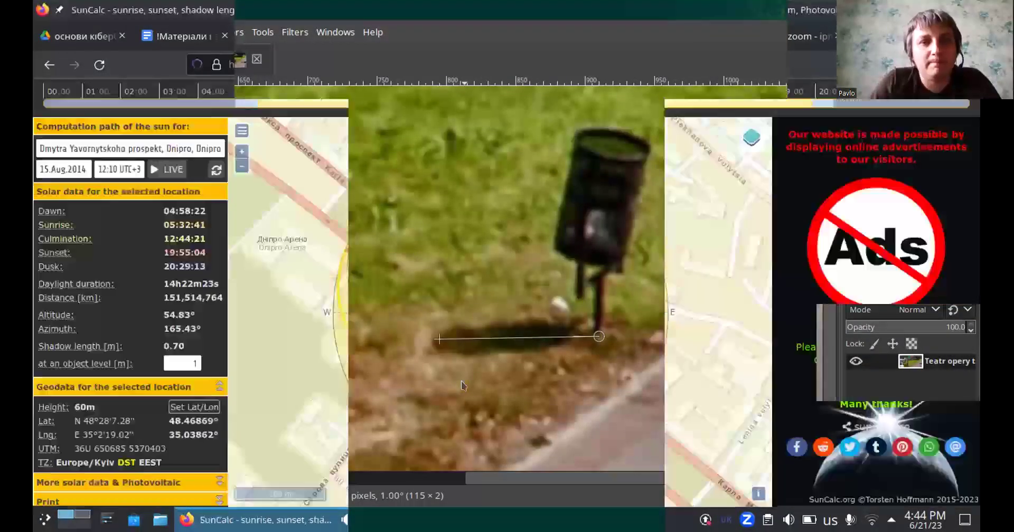
pyautogui.scroll(2, 279, 254)
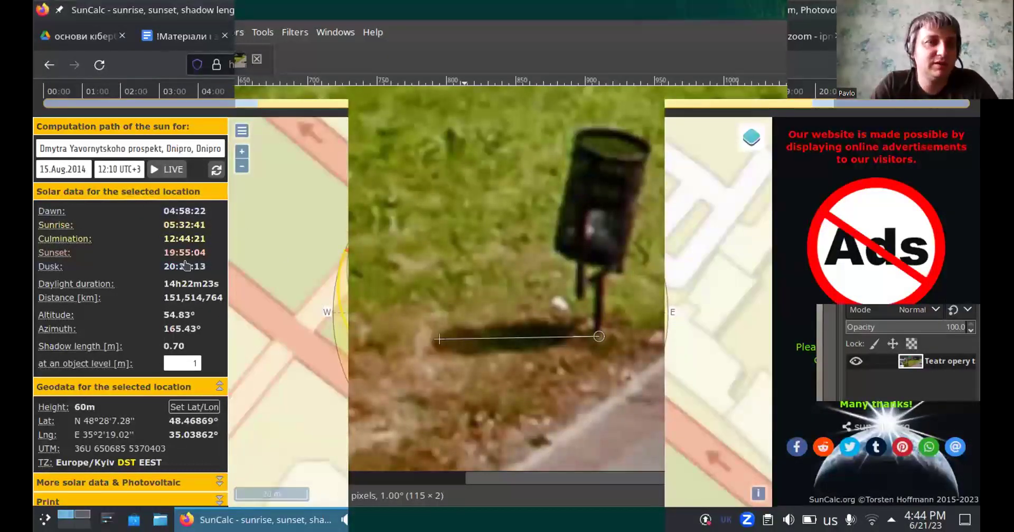
pyautogui.scroll(-2, 140, 395)
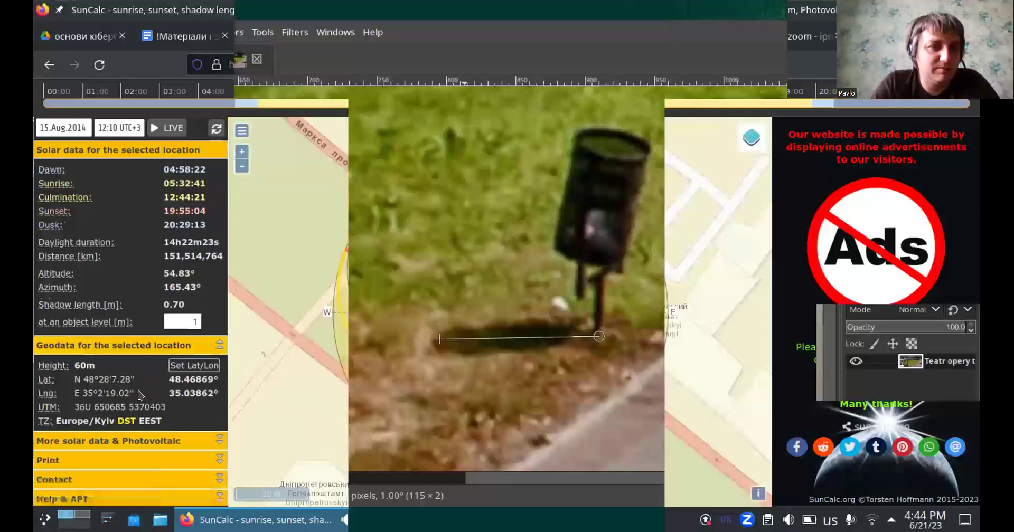
pyautogui.scroll(-2, 140, 395)
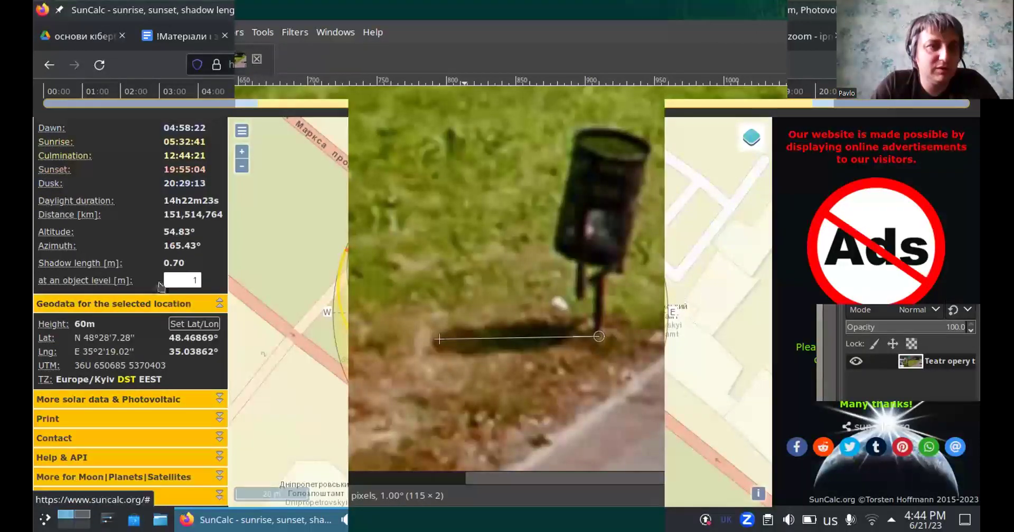
pyautogui.click(179, 280)
pyautogui.click(178, 280)
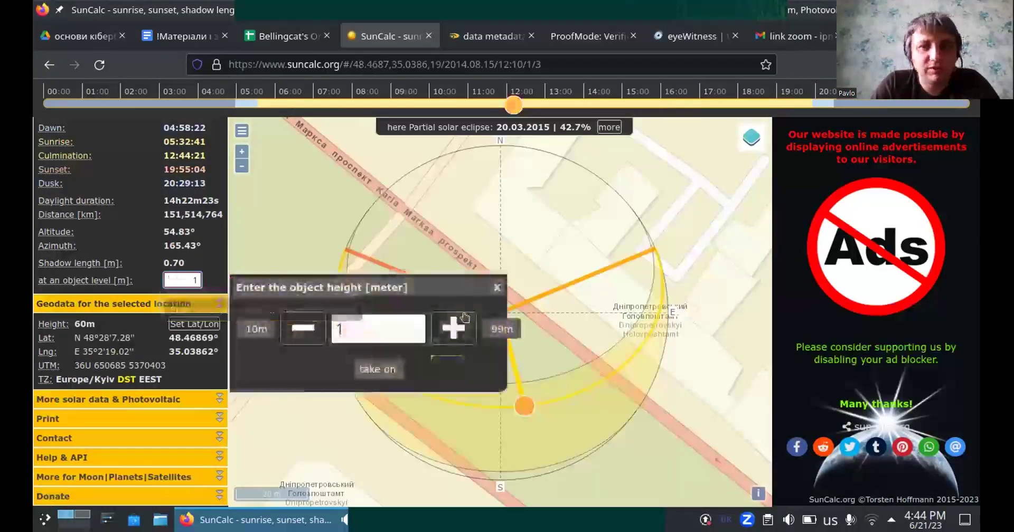
pyautogui.moveTo(535, 334)
pyautogui.mouseDown()
pyautogui.moveTo(550, 311)
pyautogui.moveTo(595, 296)
pyautogui.moveTo(579, 319)
pyautogui.moveTo(533, 317)
pyautogui.mouseUp()
pyautogui.click(496, 288)
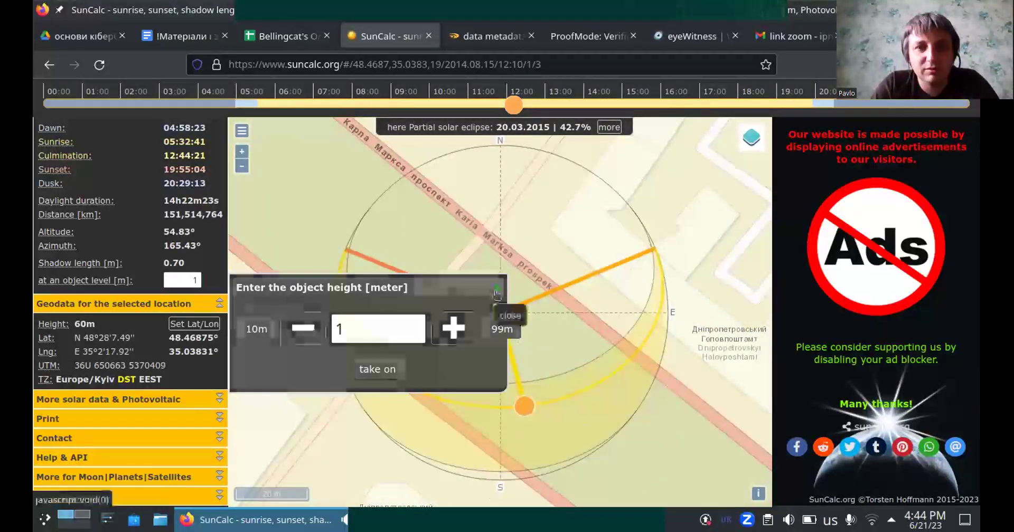
pyautogui.scroll(1, 505, 353)
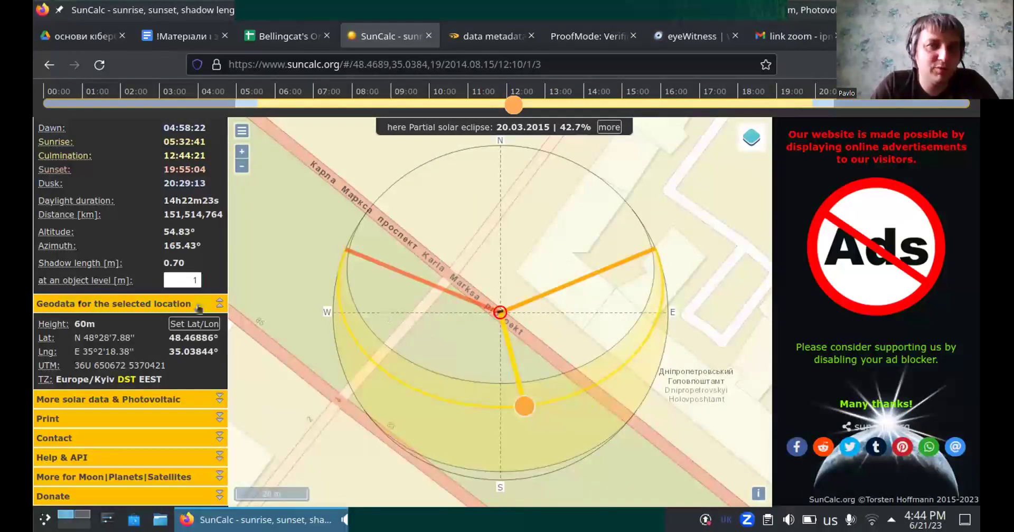
# Set the object height for the shadow calculation to 140 m and show the full shadow line on the map
pyautogui.click(180, 280)
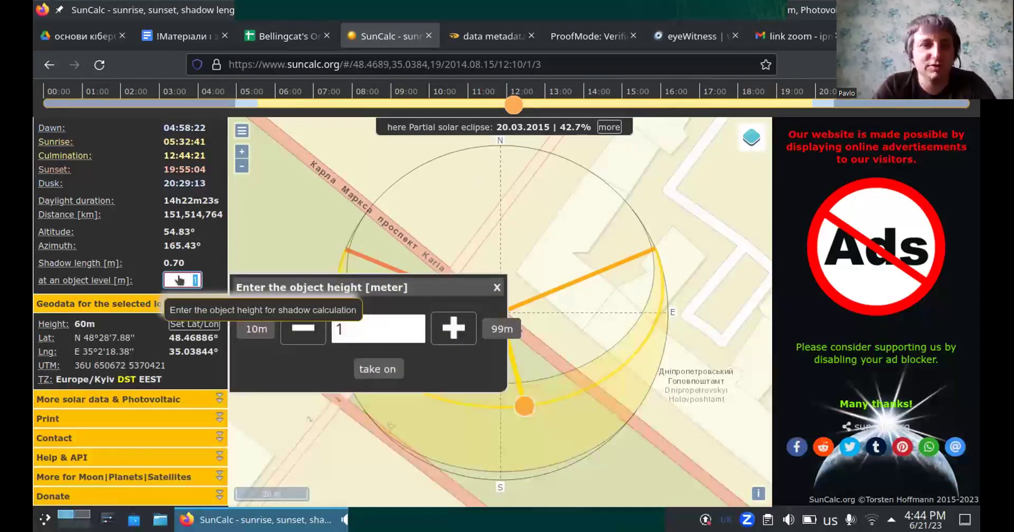
pyautogui.click(381, 324)
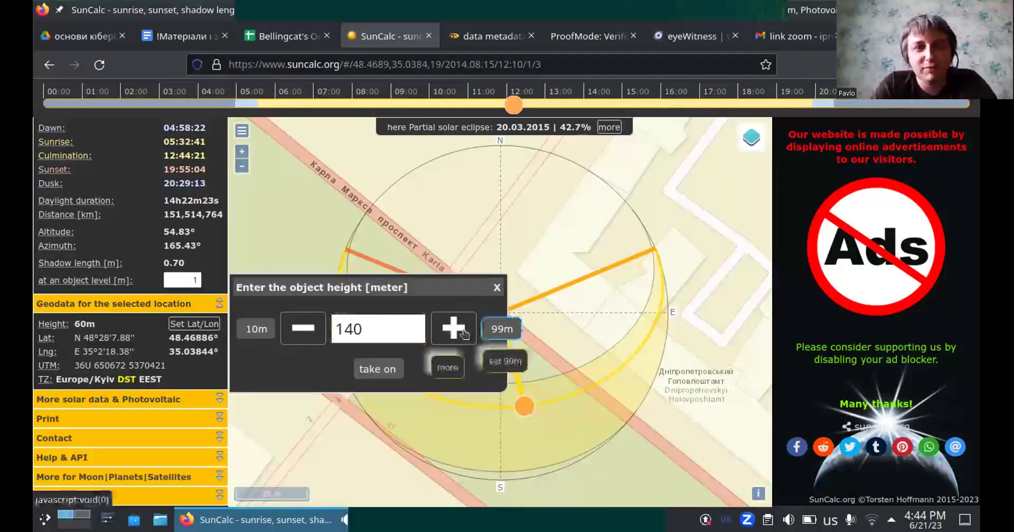
pyautogui.click(380, 369)
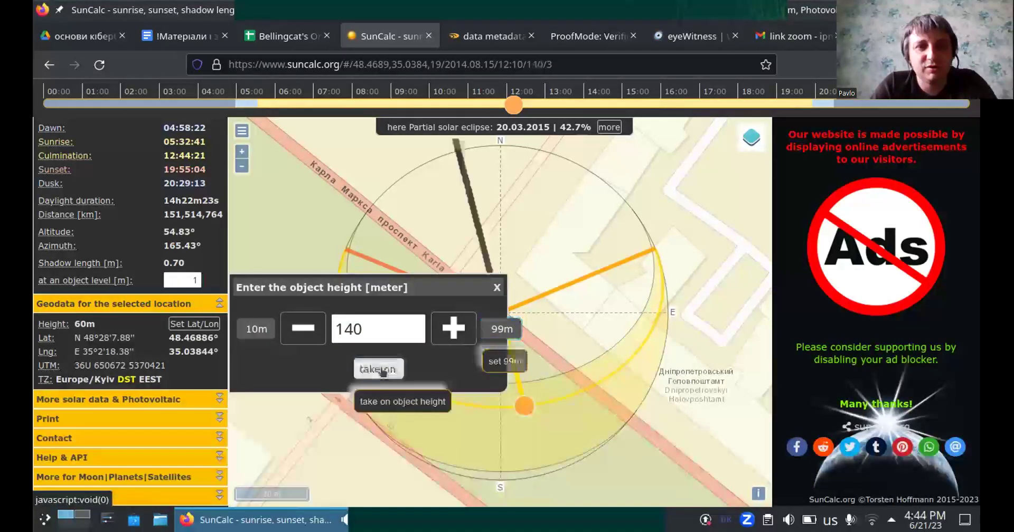
pyautogui.scroll(-1, 471, 290)
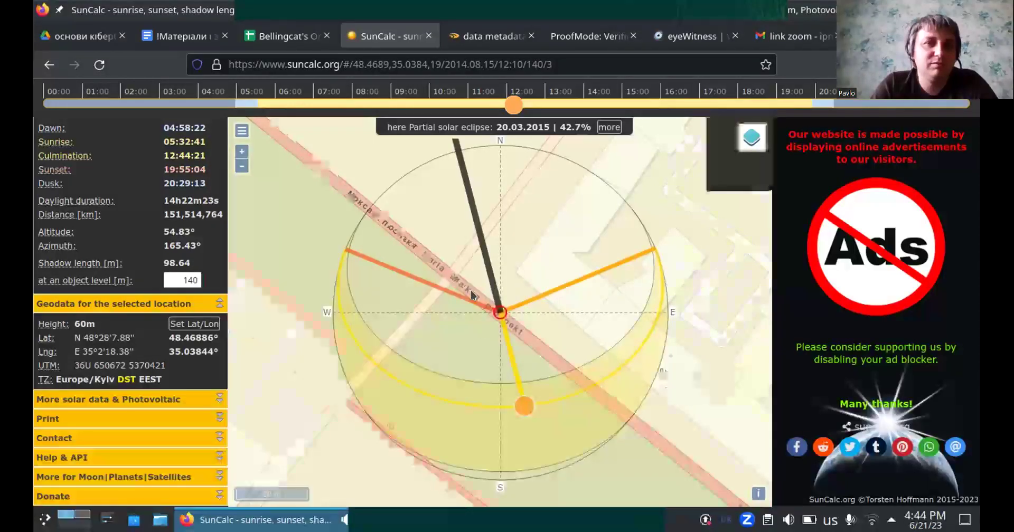
pyautogui.scroll(-1, 470, 290)
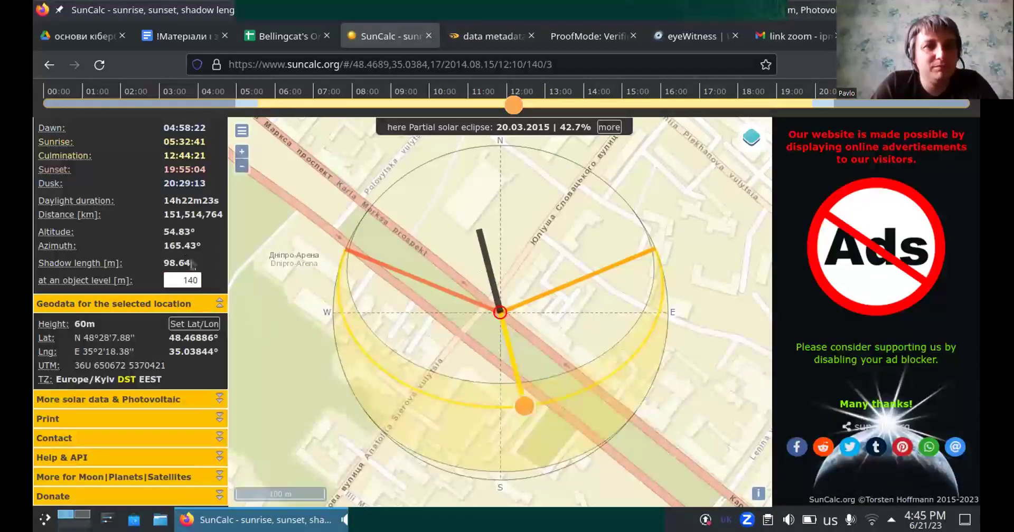
# Recentre the location on the avenue's green strip and shift the time earlier until the shadow length is about 115 m
pyautogui.hotkey('alt', 'Tab')
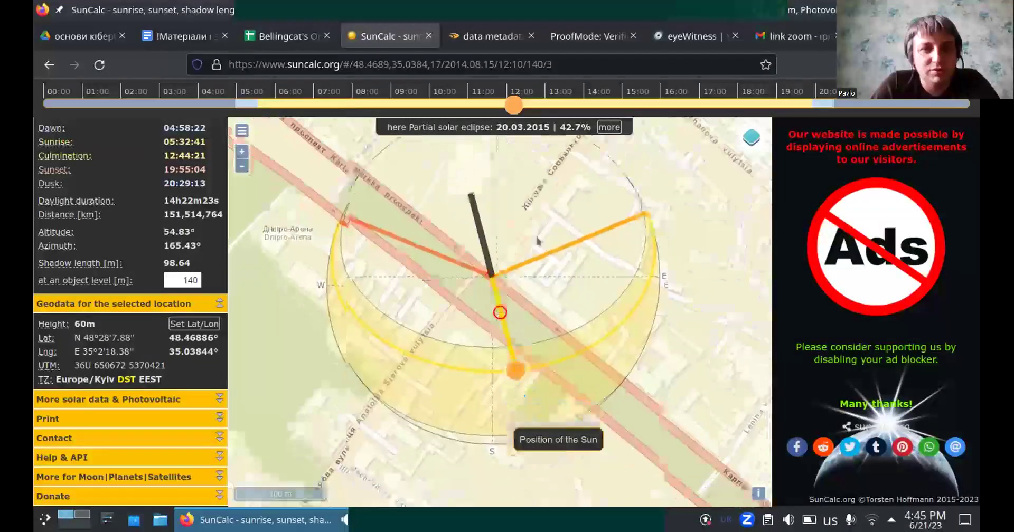
pyautogui.moveTo(538, 241); pyautogui.dragTo(521, 169)
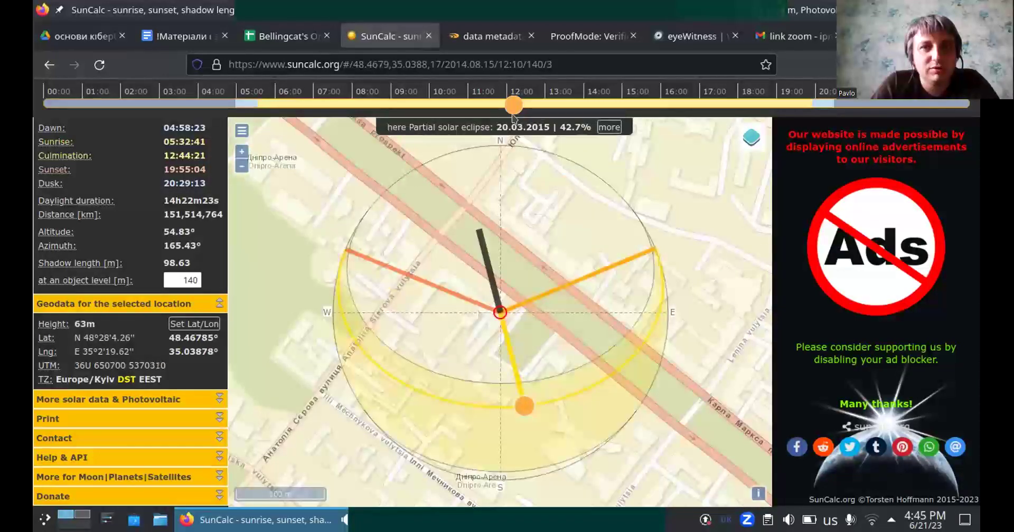
pyautogui.moveTo(518, 229); pyautogui.dragTo(520, 264)
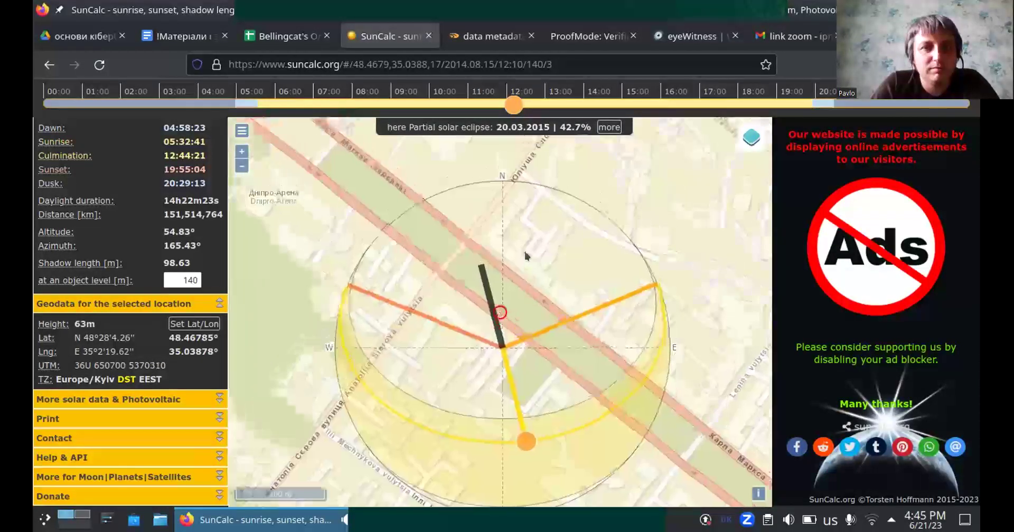
pyautogui.moveTo(514, 105); pyautogui.dragTo(459, 100)
pyautogui.moveTo(460, 100); pyautogui.dragTo(469, 103)
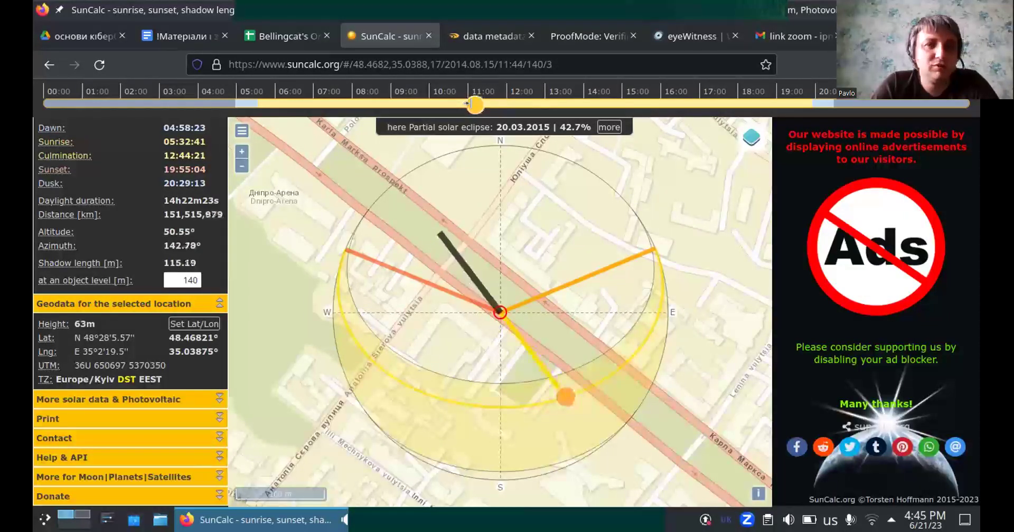